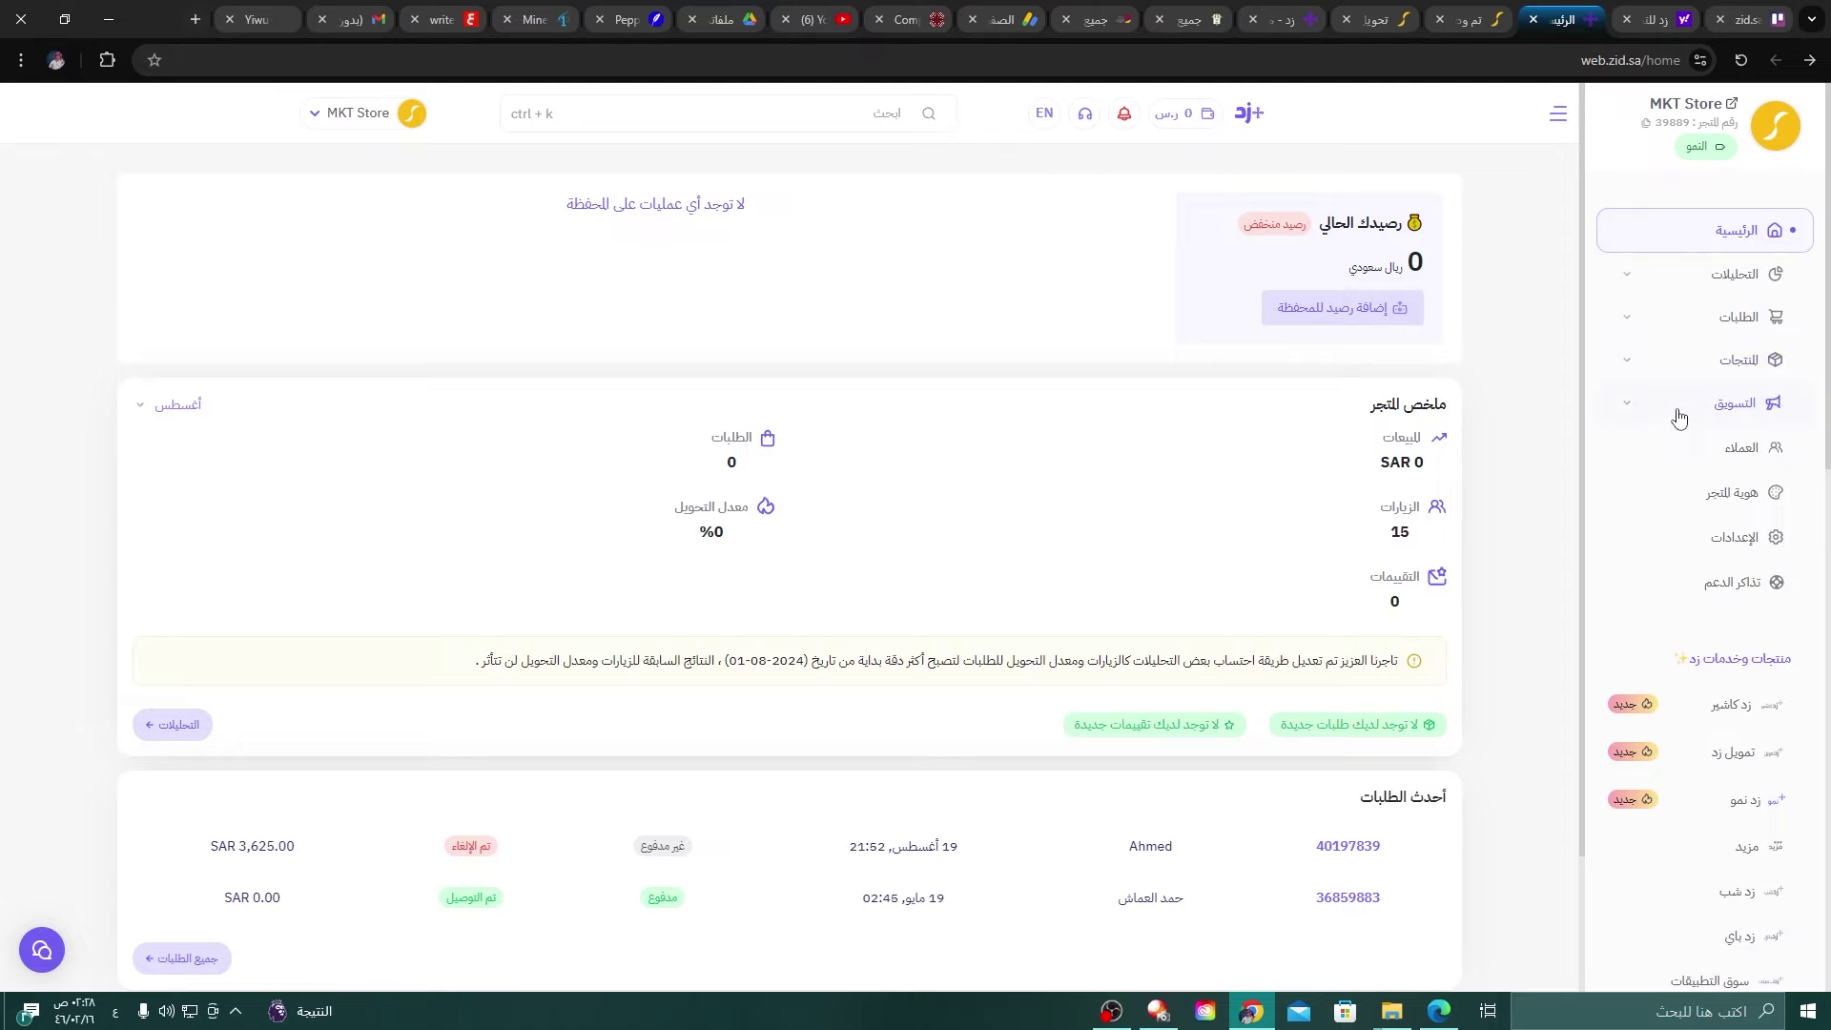
Open the store's loyalty program page, activate the program, and enable earning points from store purchases (الشراء من متجر).
left_click(1683, 410)
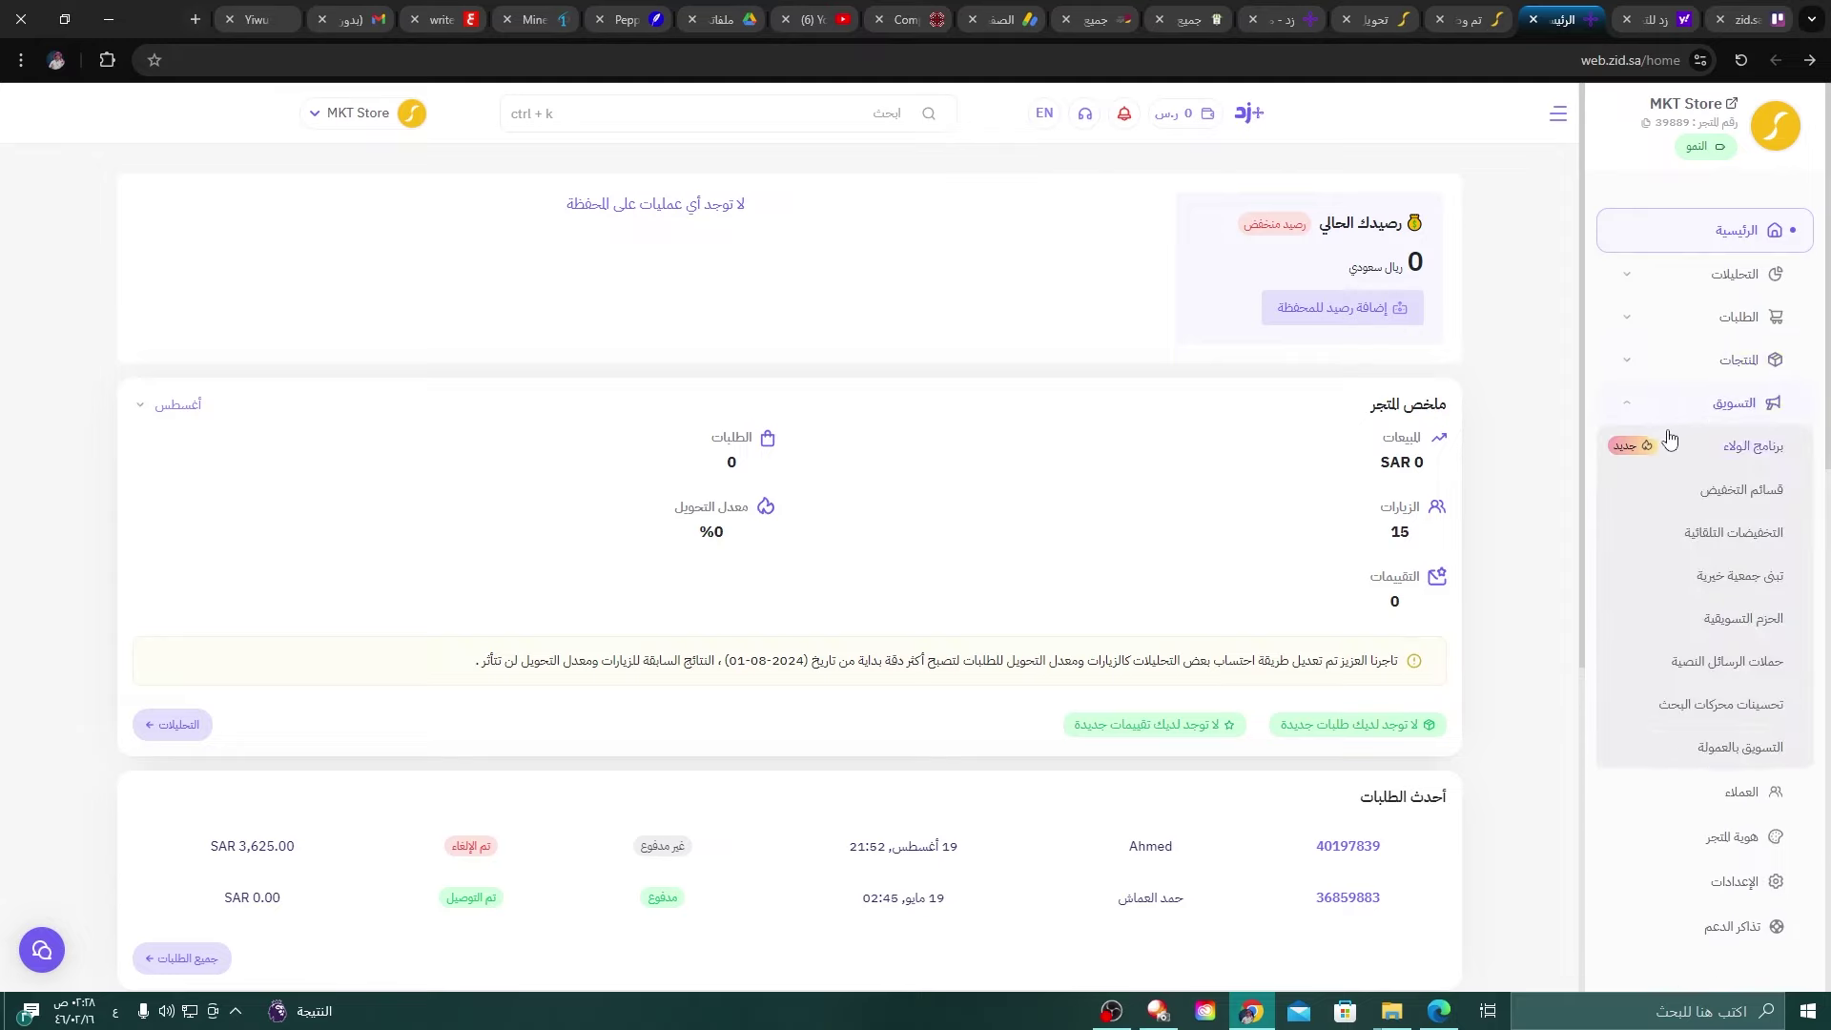
left_click(1751, 448)
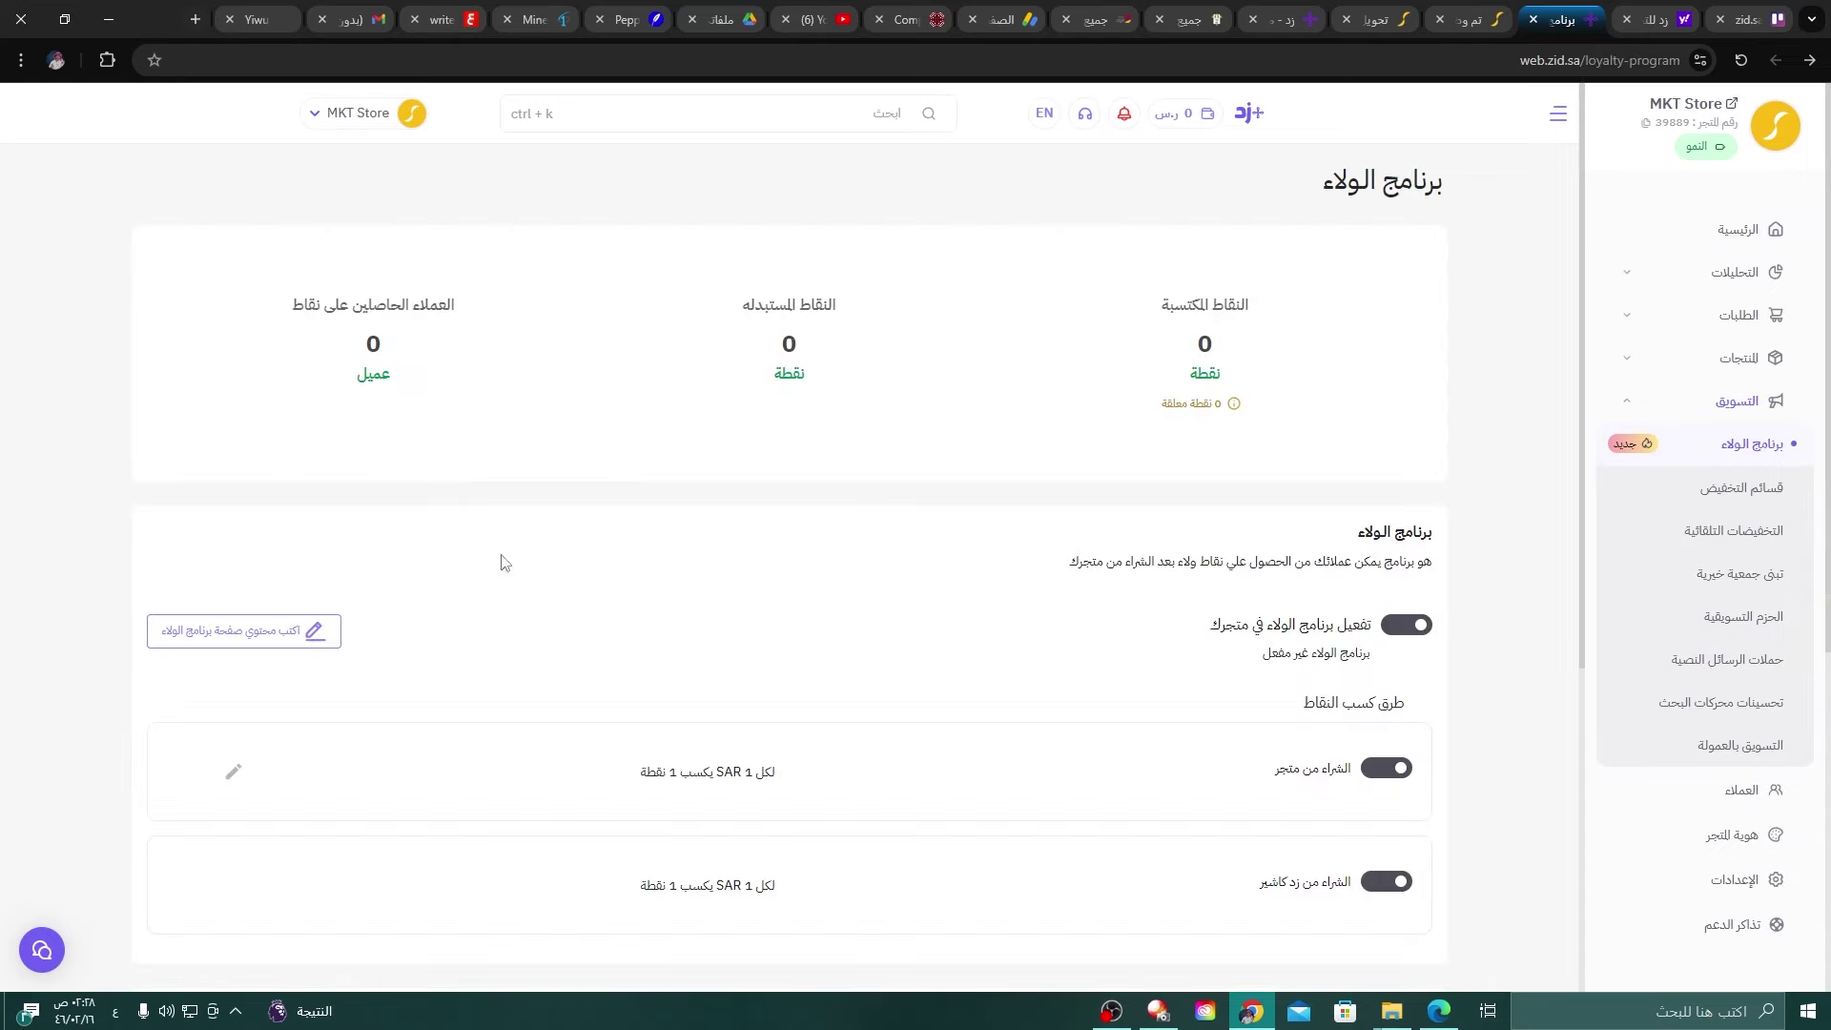
scroll(825, 396, "down", 2)
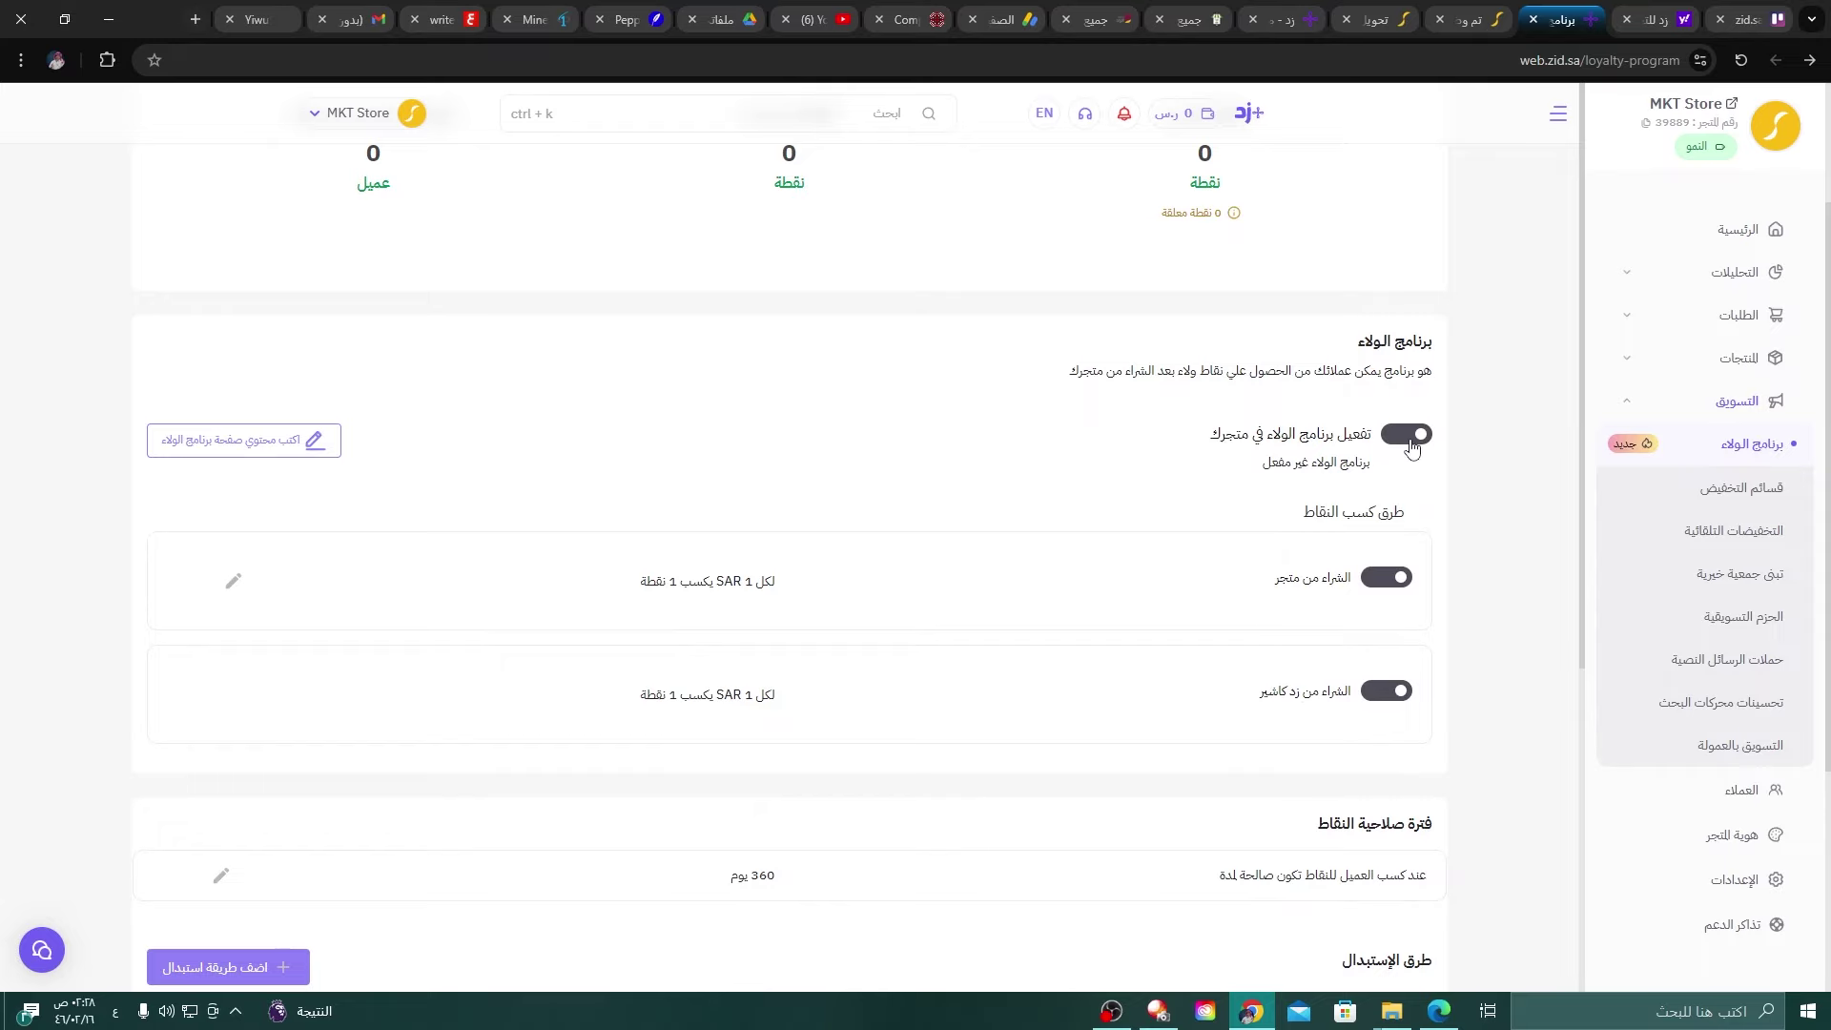
left_click(1402, 441)
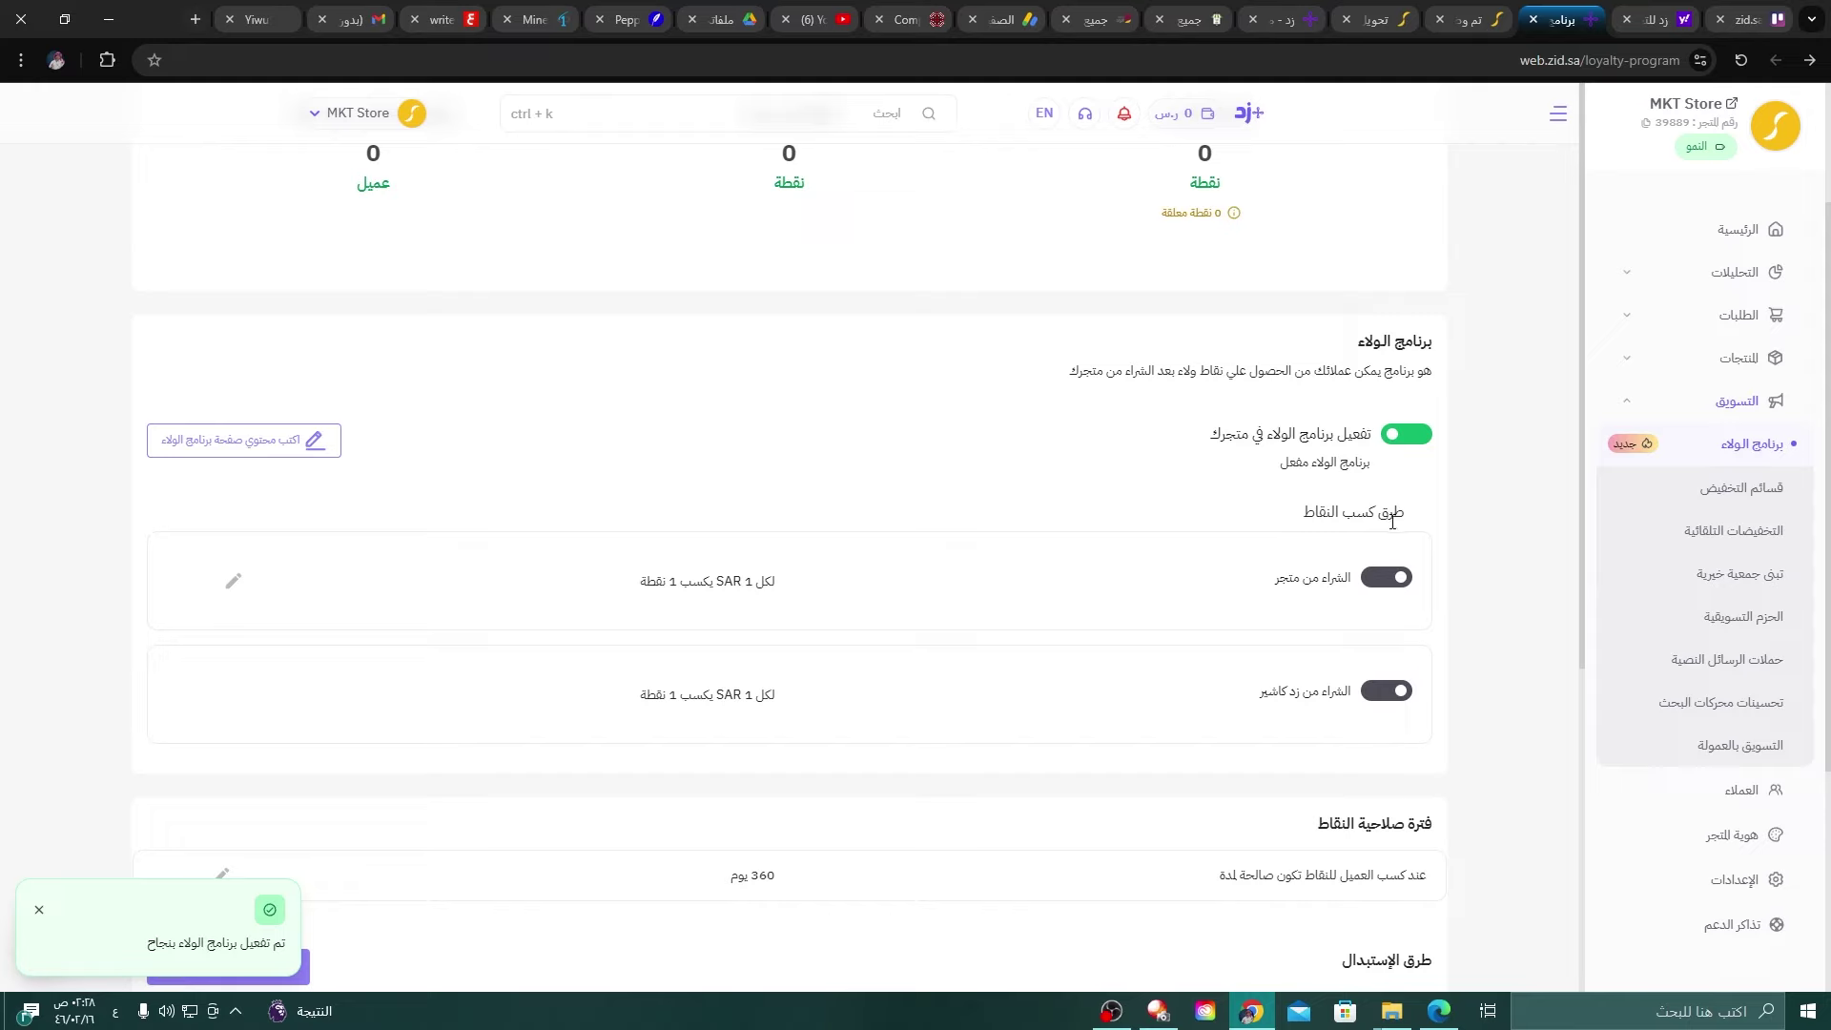
left_click(1379, 579)
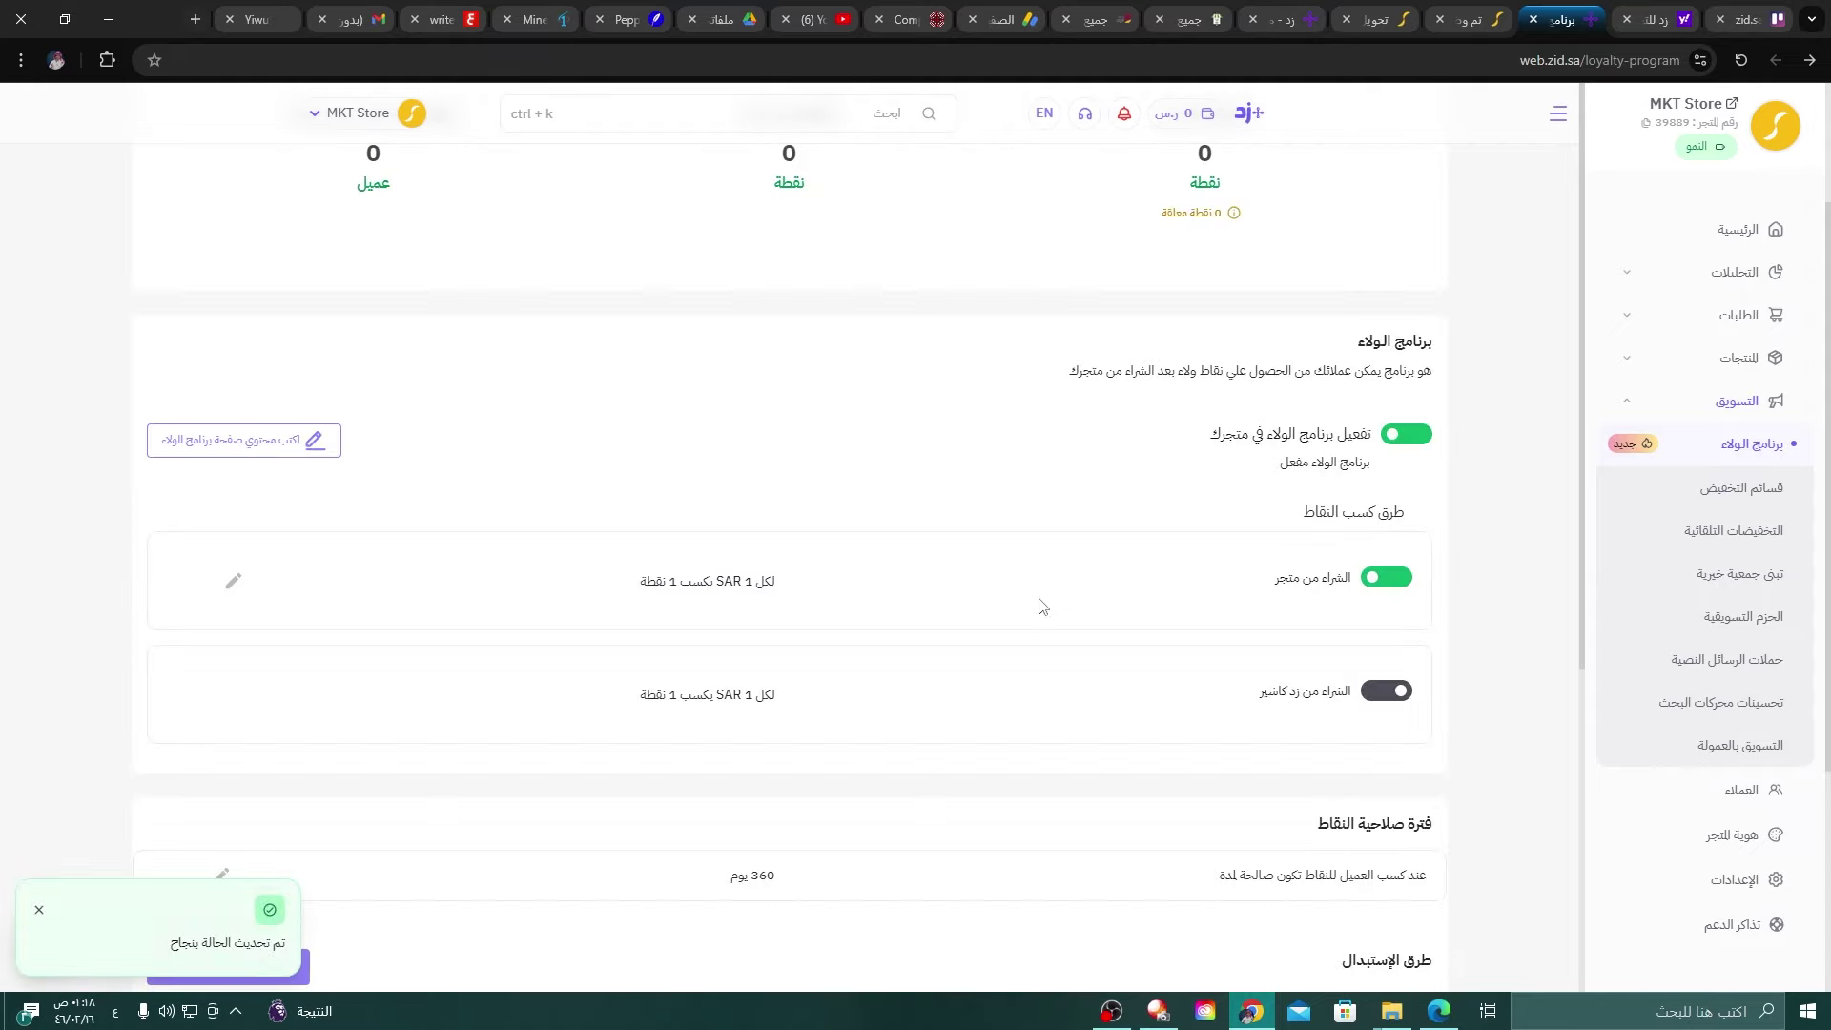
Set the store purchase earning rule to 1 point for every 5 SAR and save it.
left_click(235, 582)
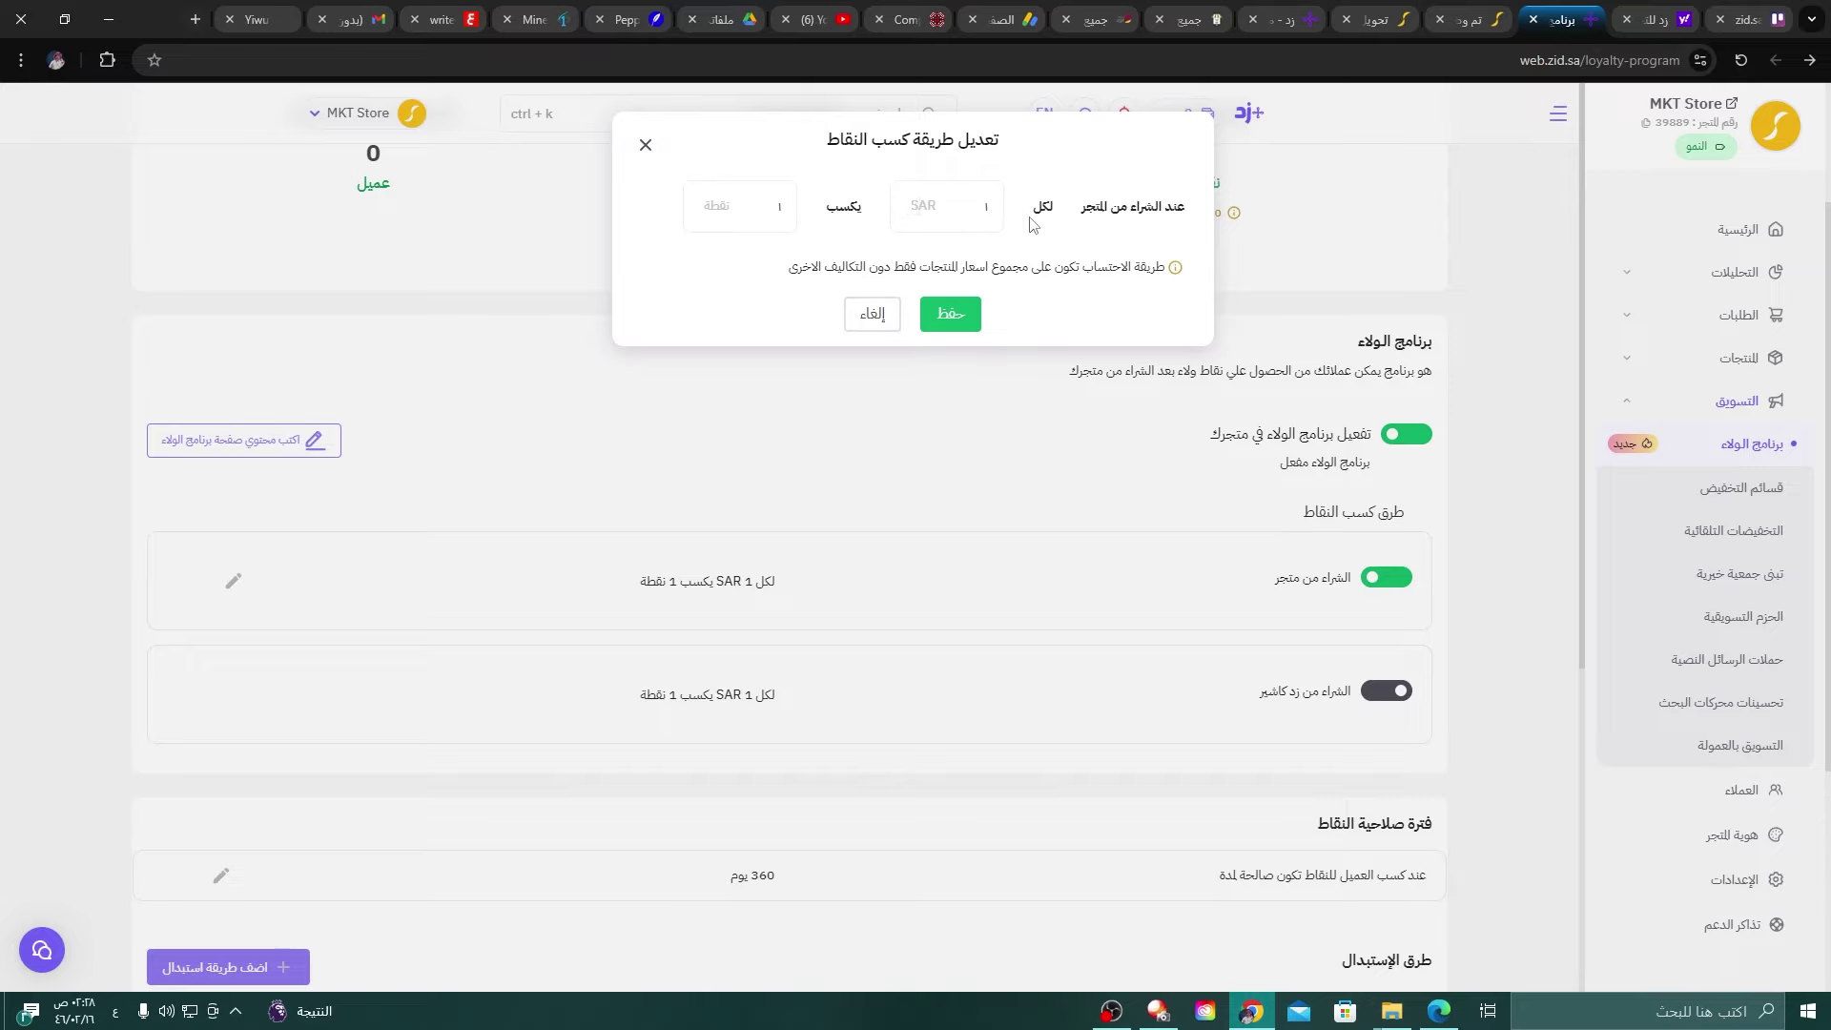
left_click(988, 212)
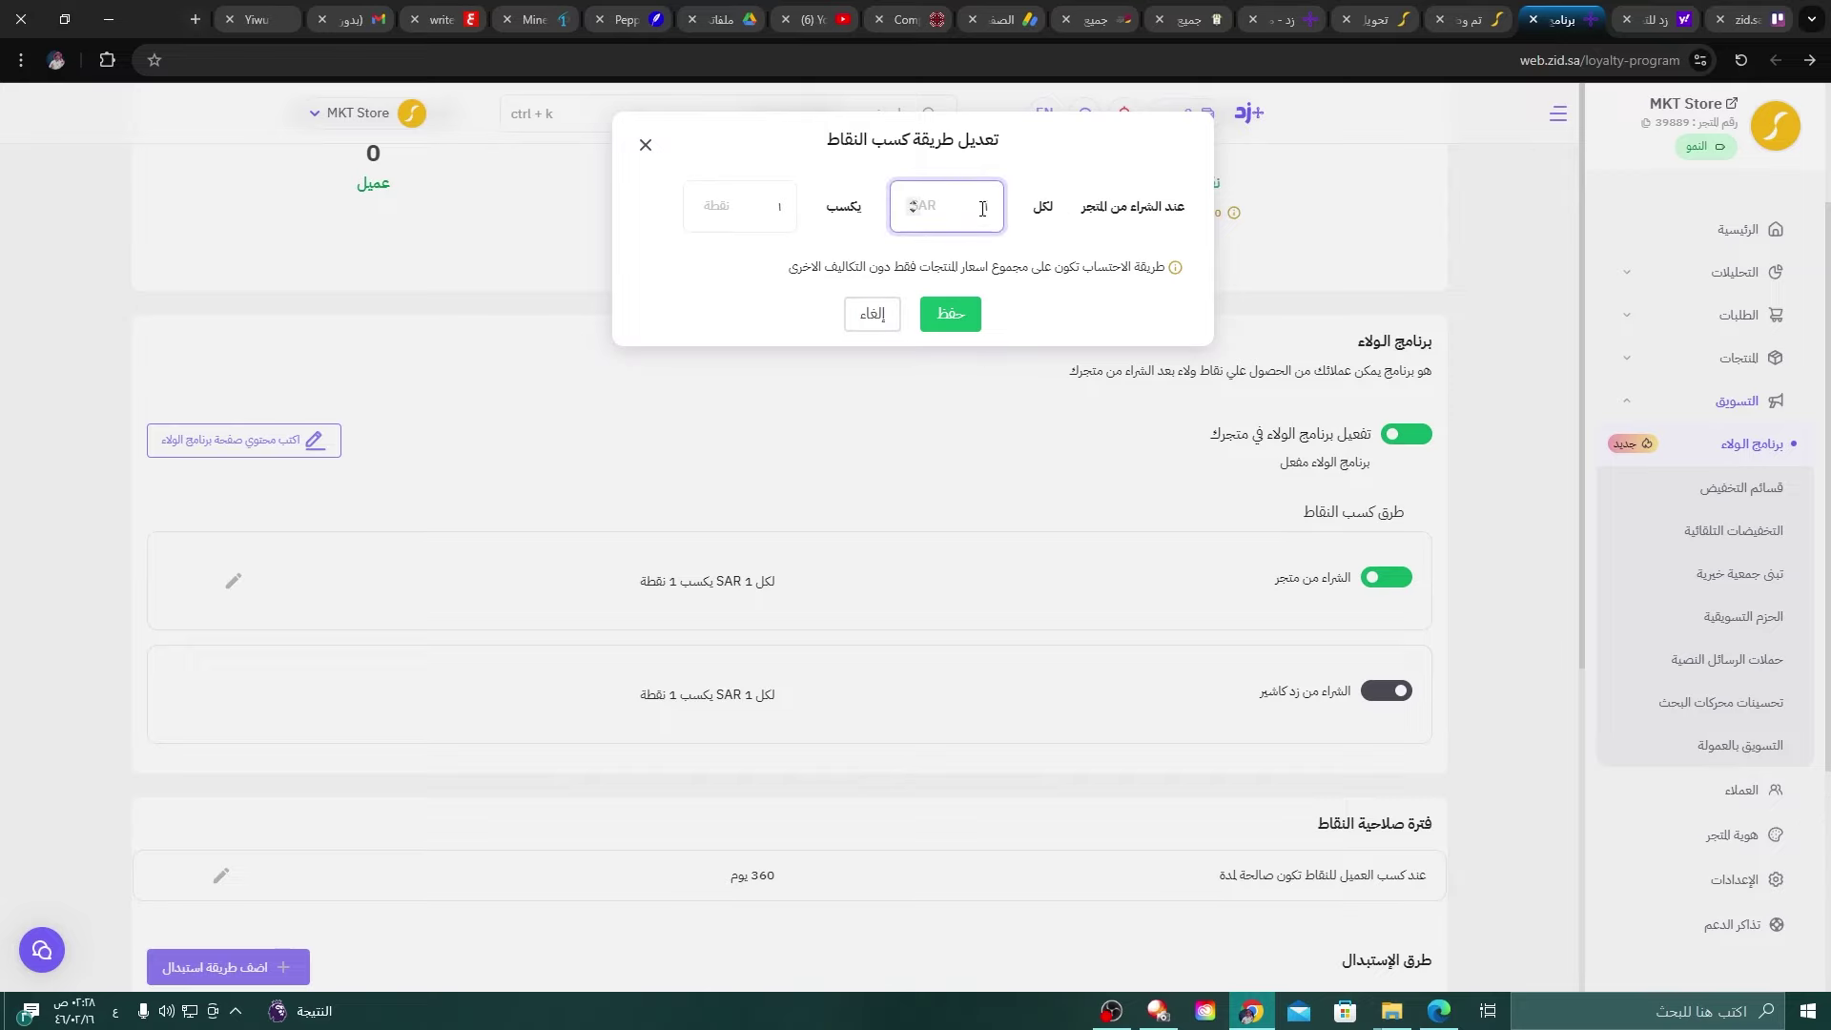
left_click(757, 211)
left_click(981, 210)
left_click(951, 315)
scroll(805, 615, "down", 2)
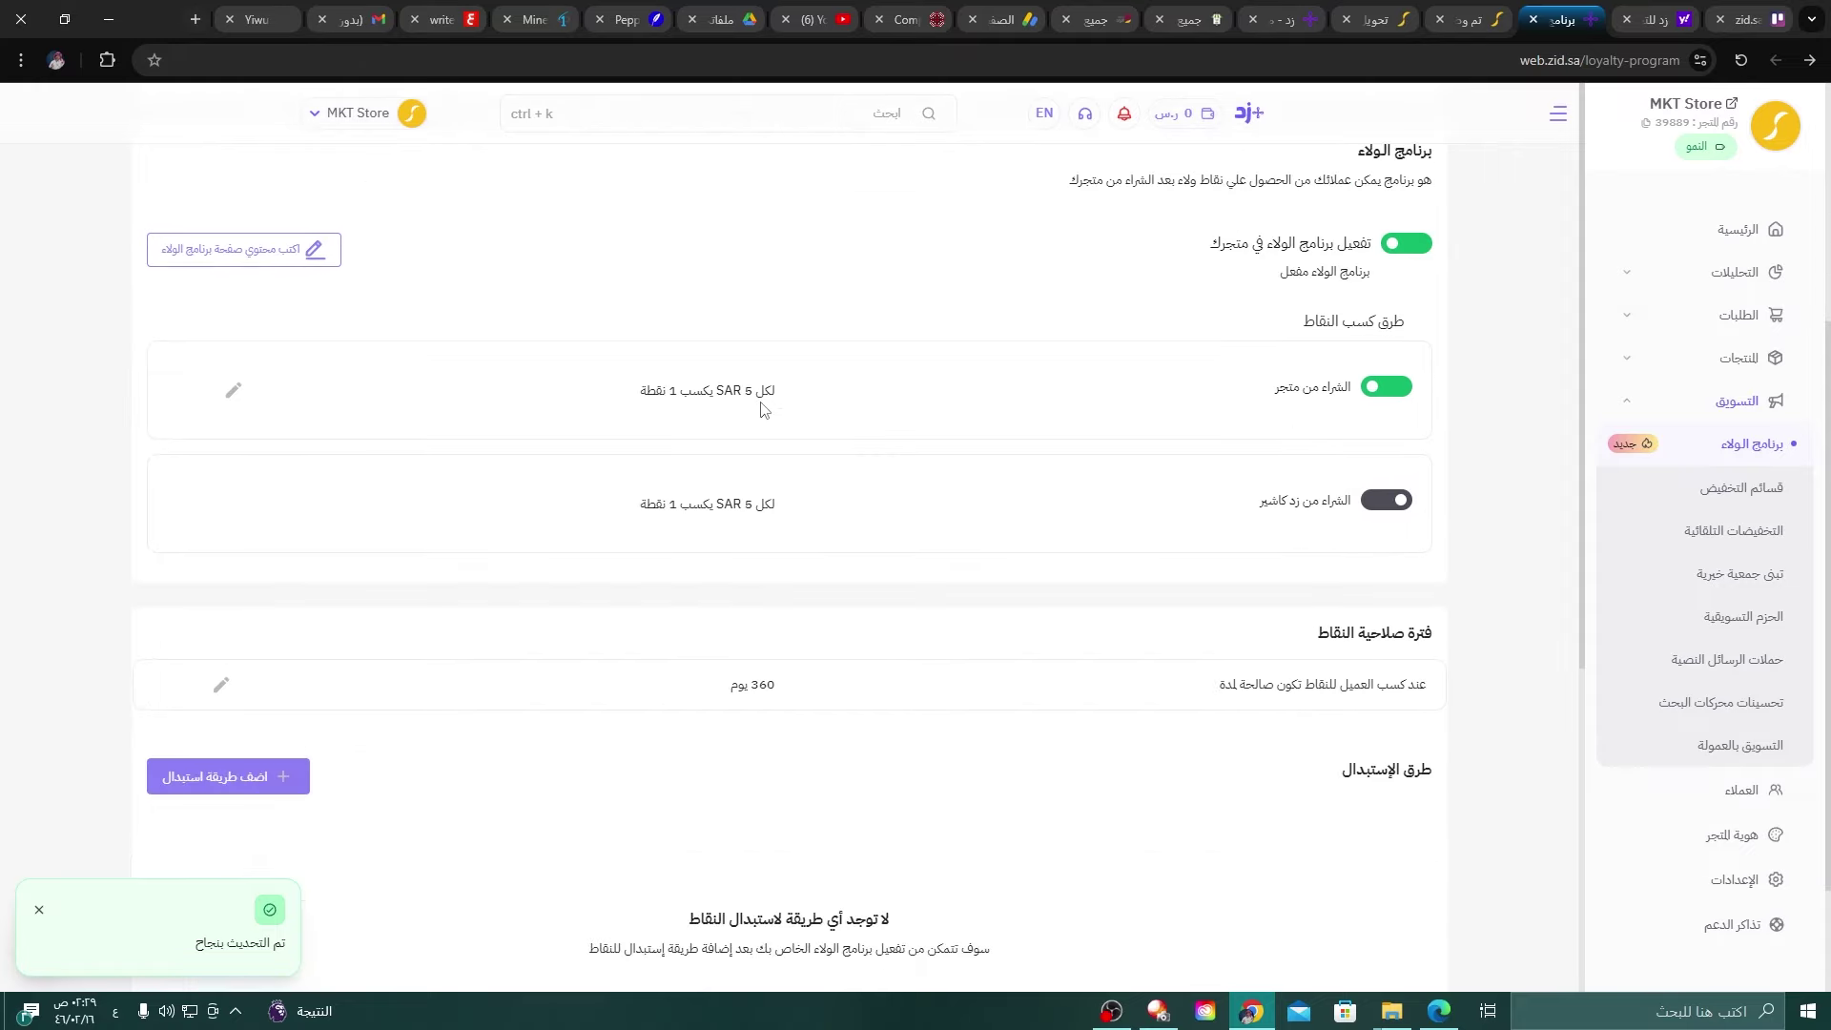
left_click_drag(752, 394, 665, 391)
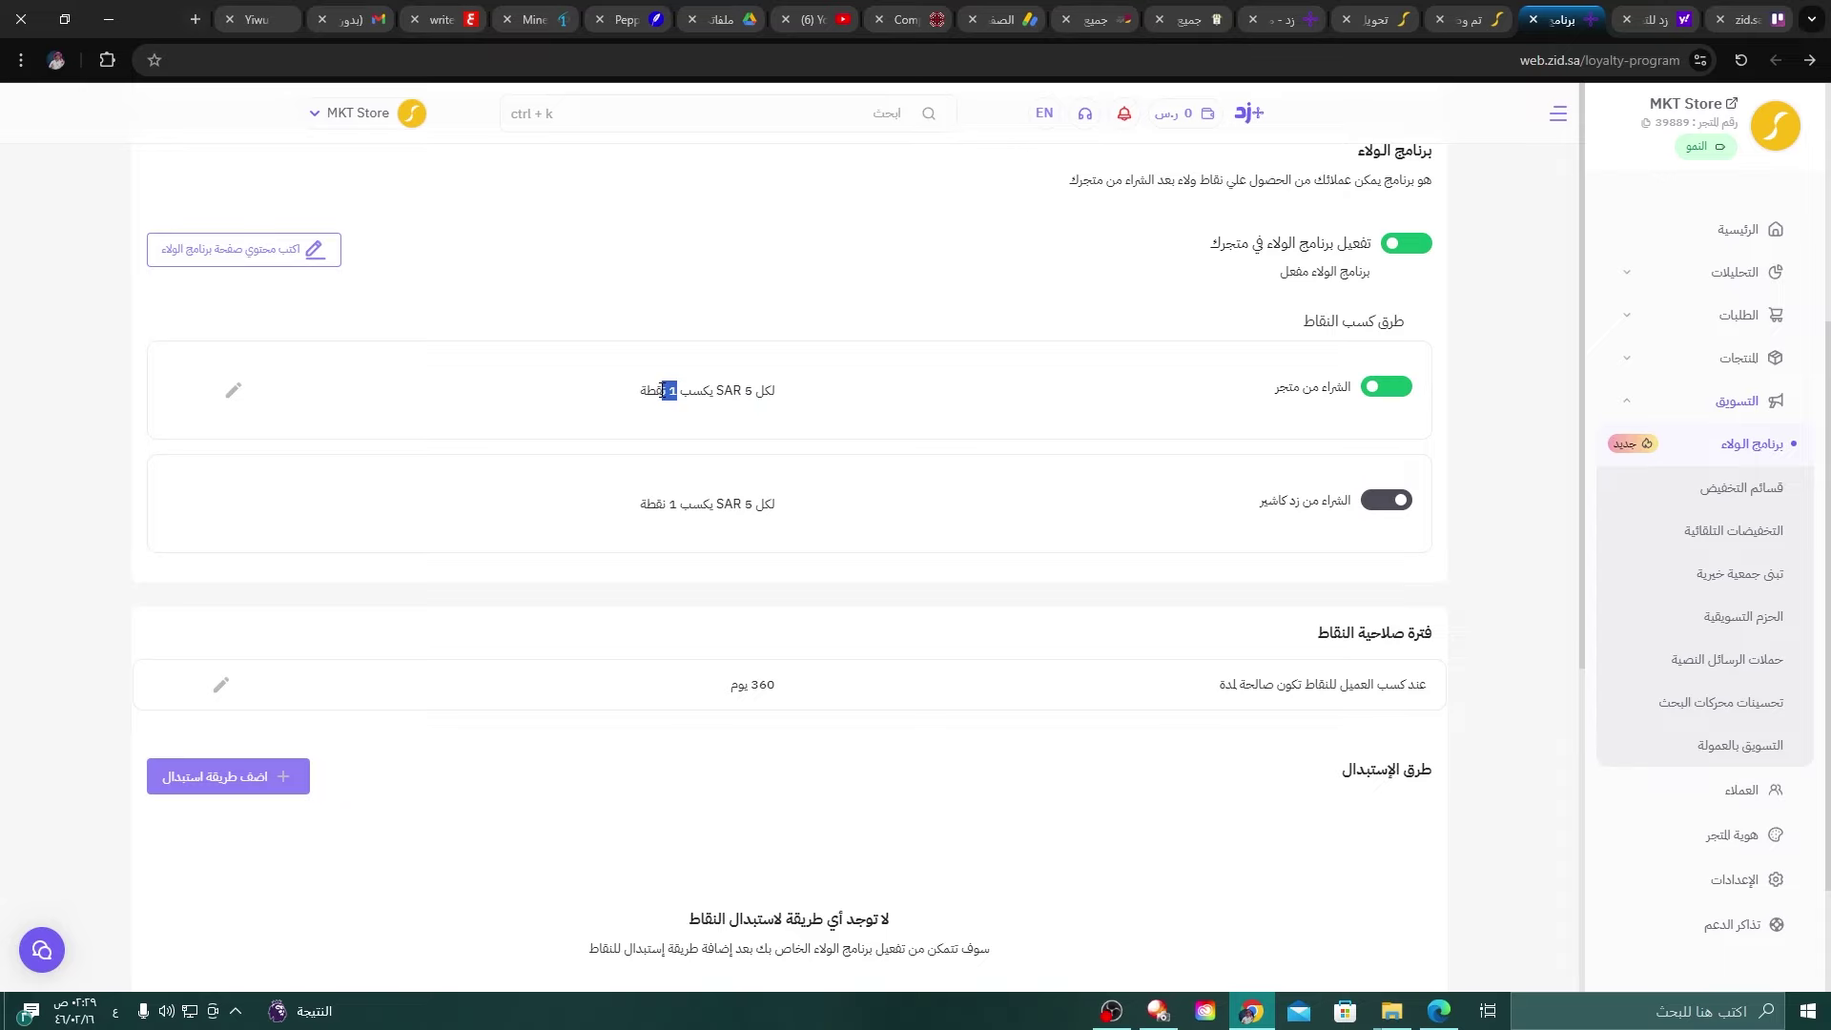
scroll(695, 412, "down", 1)
left_click(763, 296)
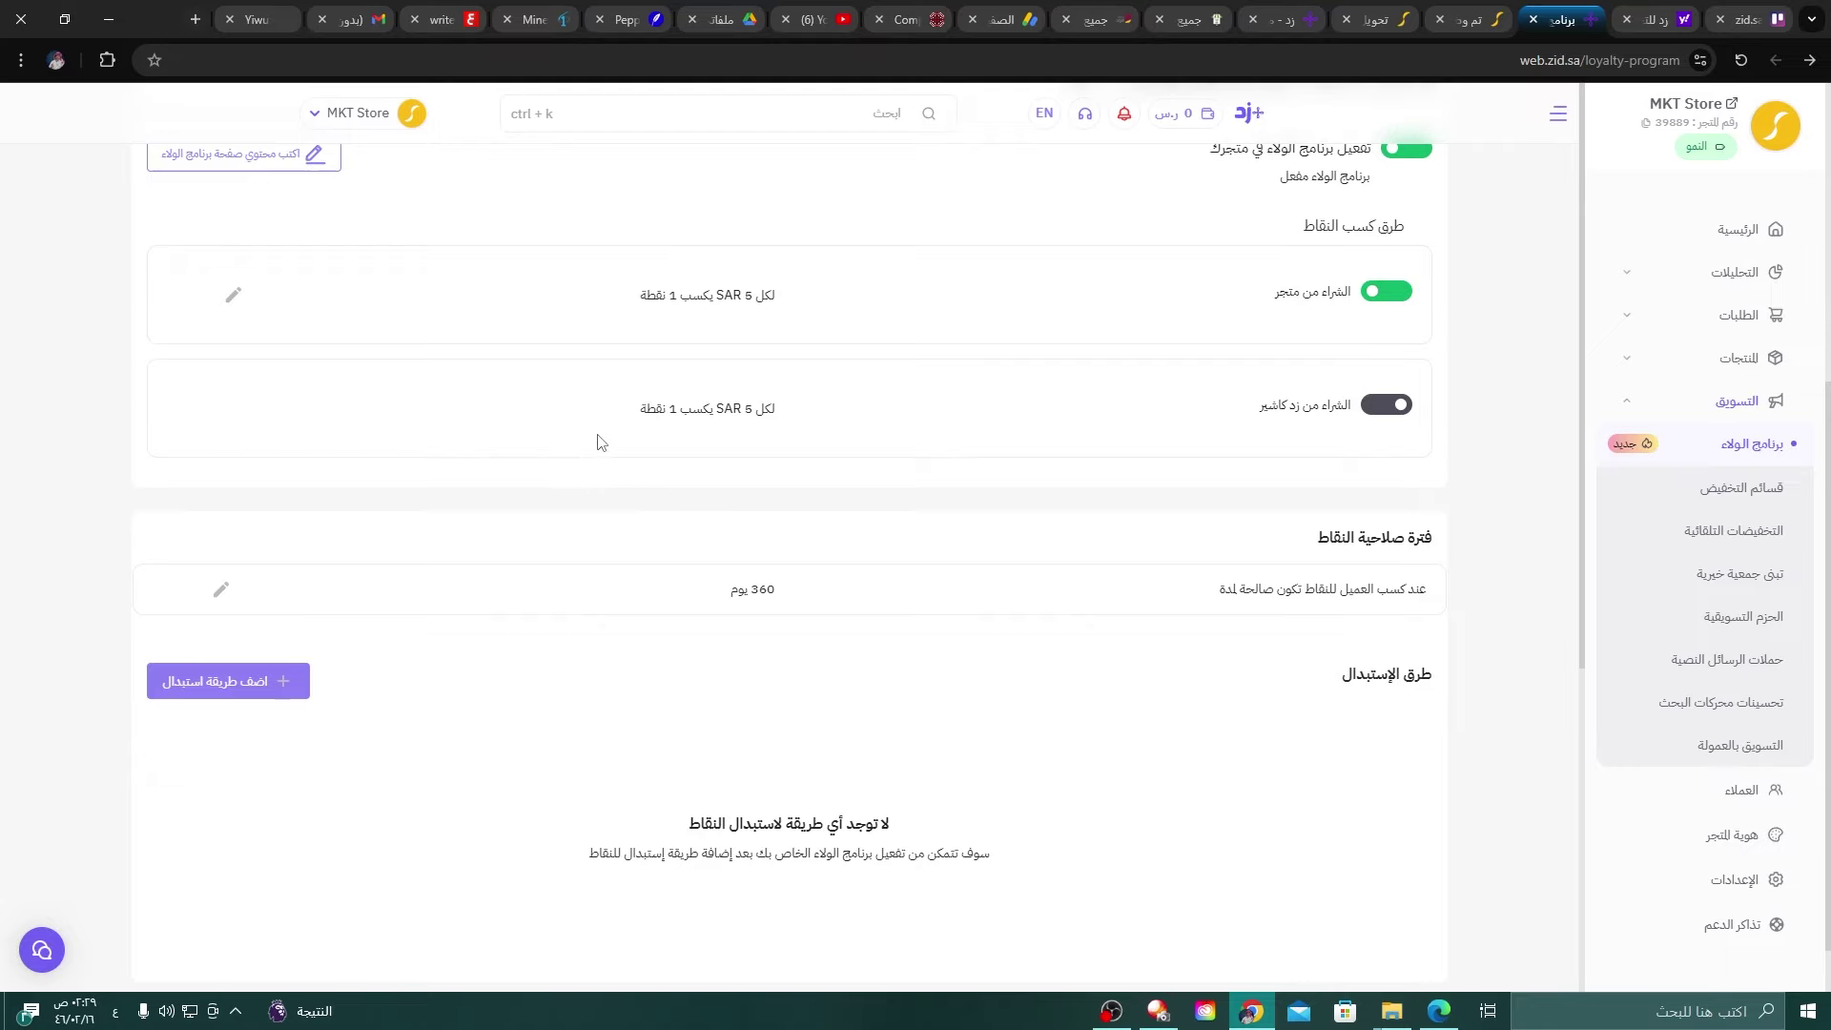
Inspect the points validity period setting (فترة صلاحية النقاط) and close its dialog.
scroll(599, 442, "up", 1)
left_click_drag(1308, 634, 1433, 633)
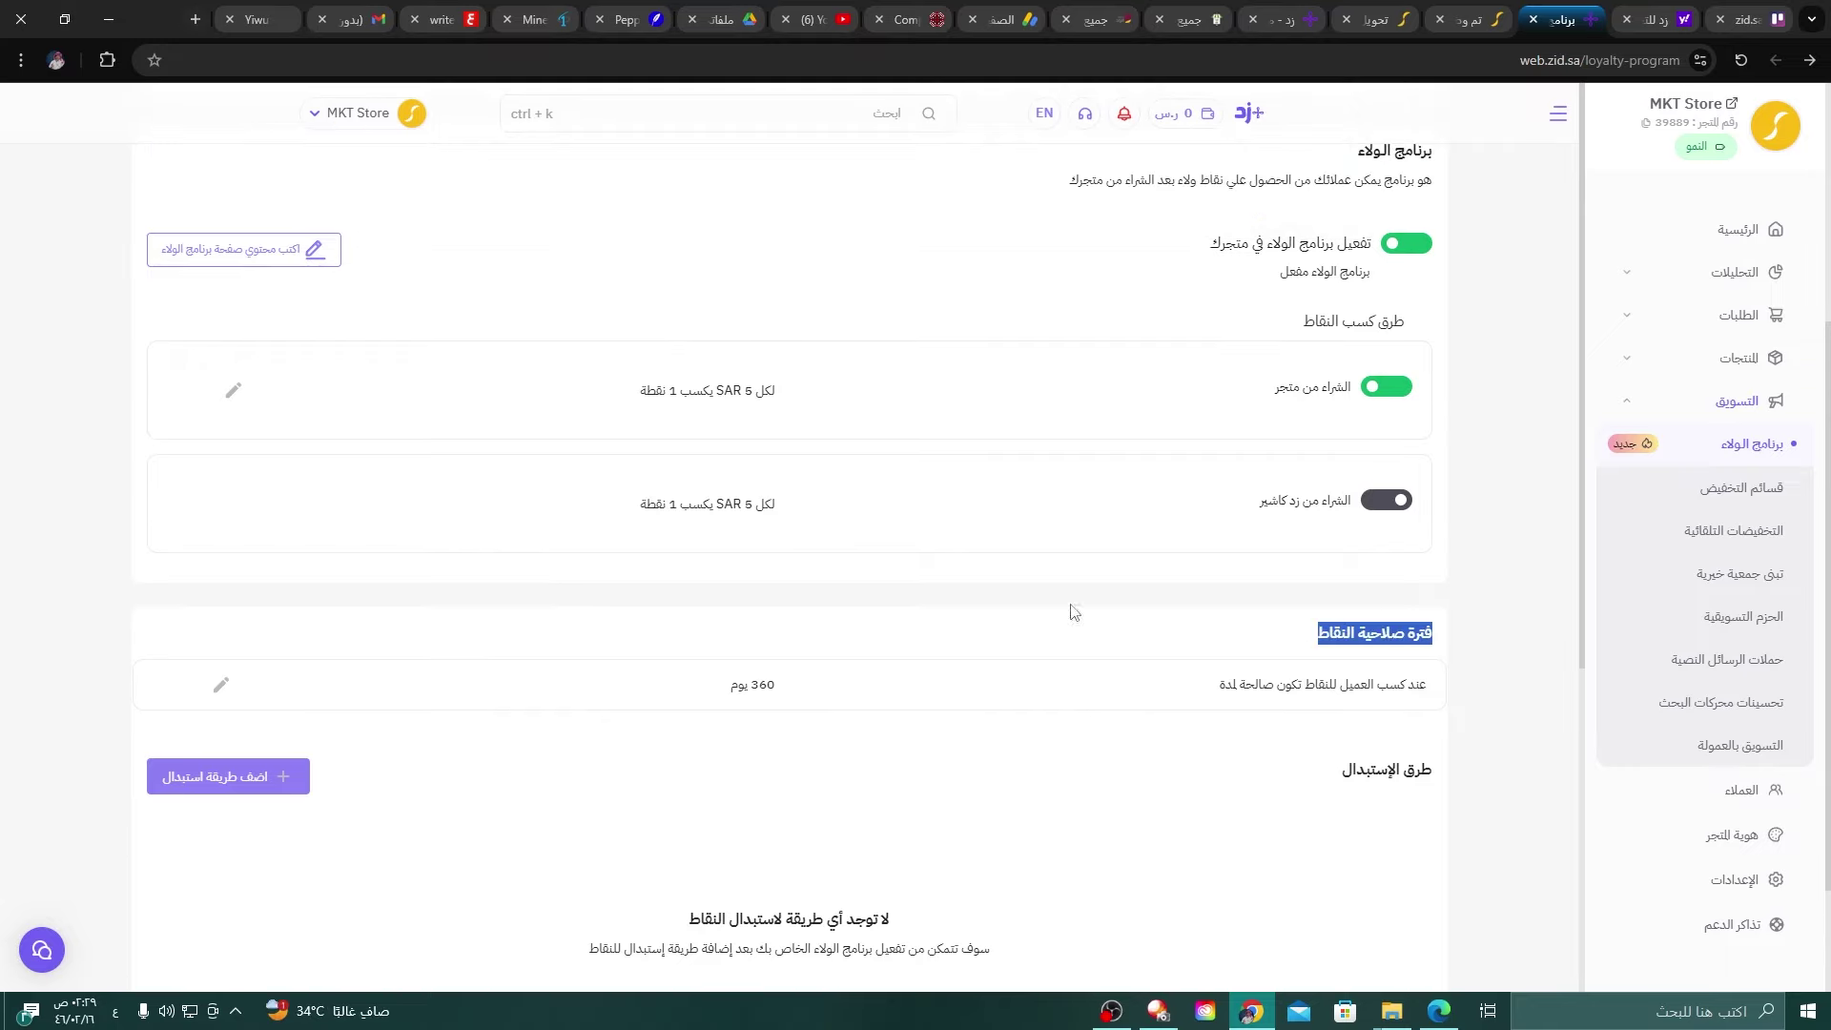
left_click(839, 676)
left_click(221, 685)
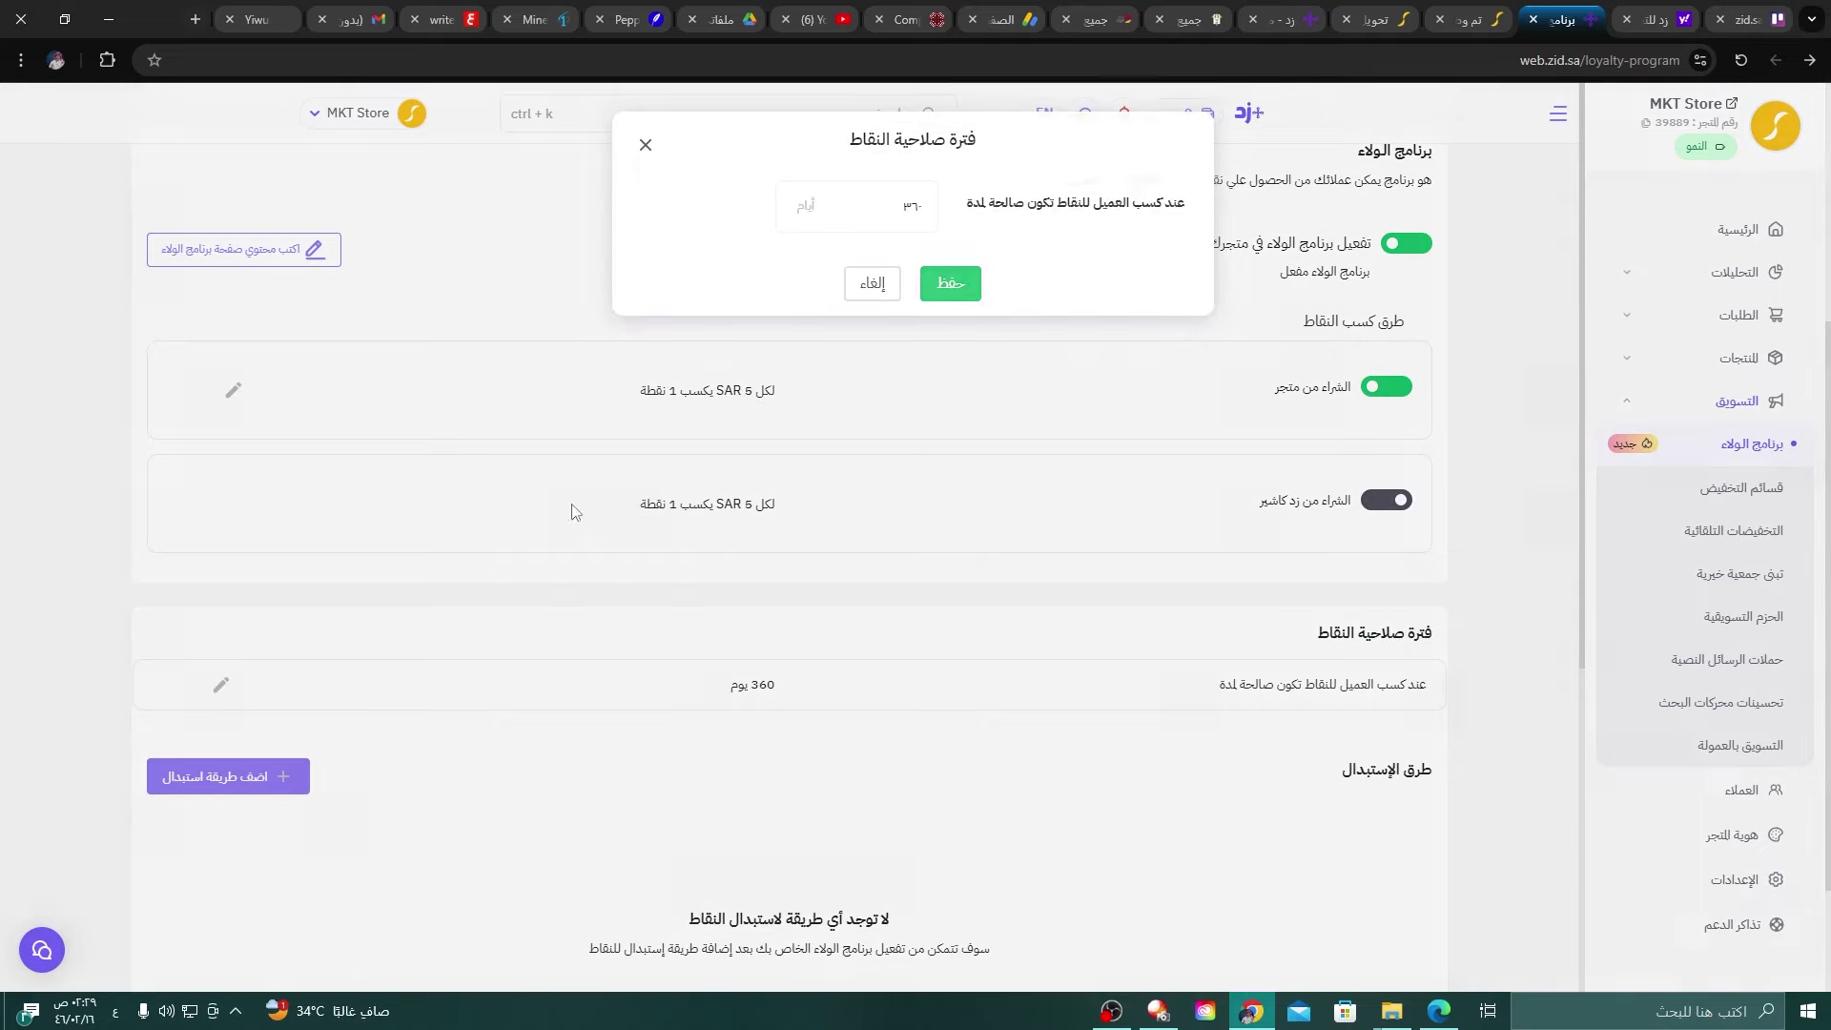
double_click(902, 205)
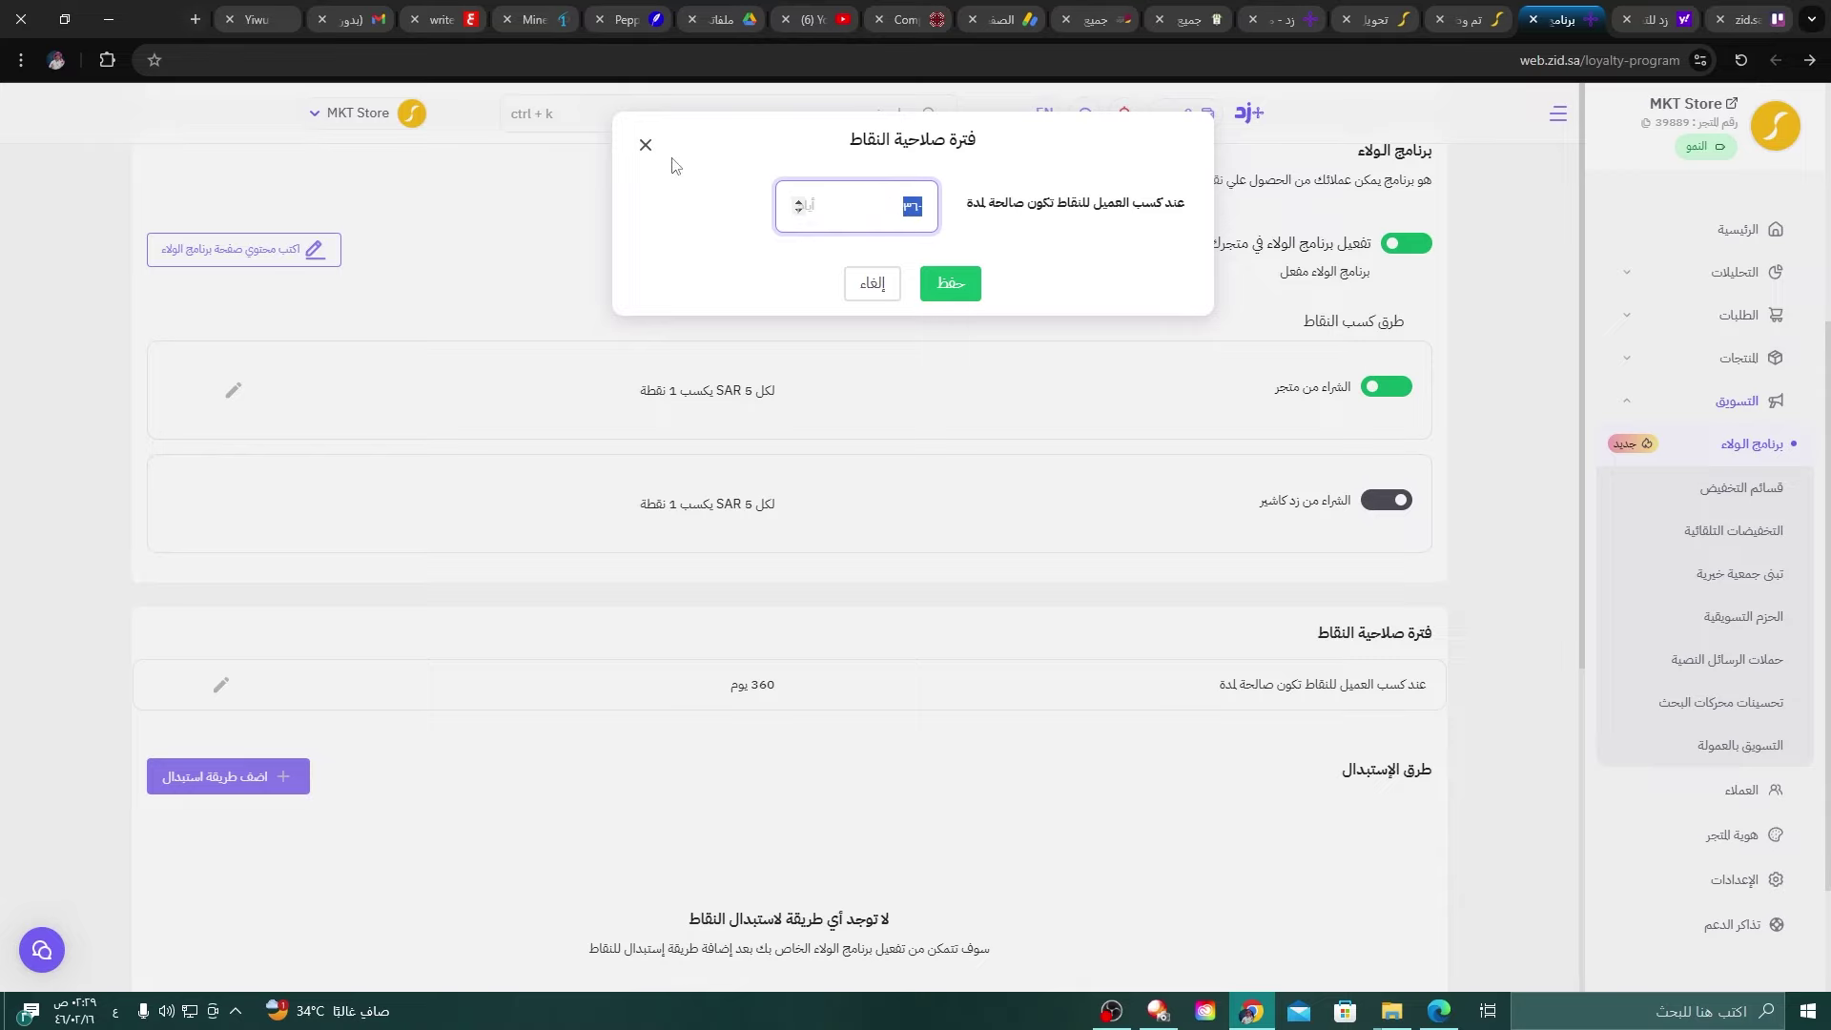
left_click(645, 144)
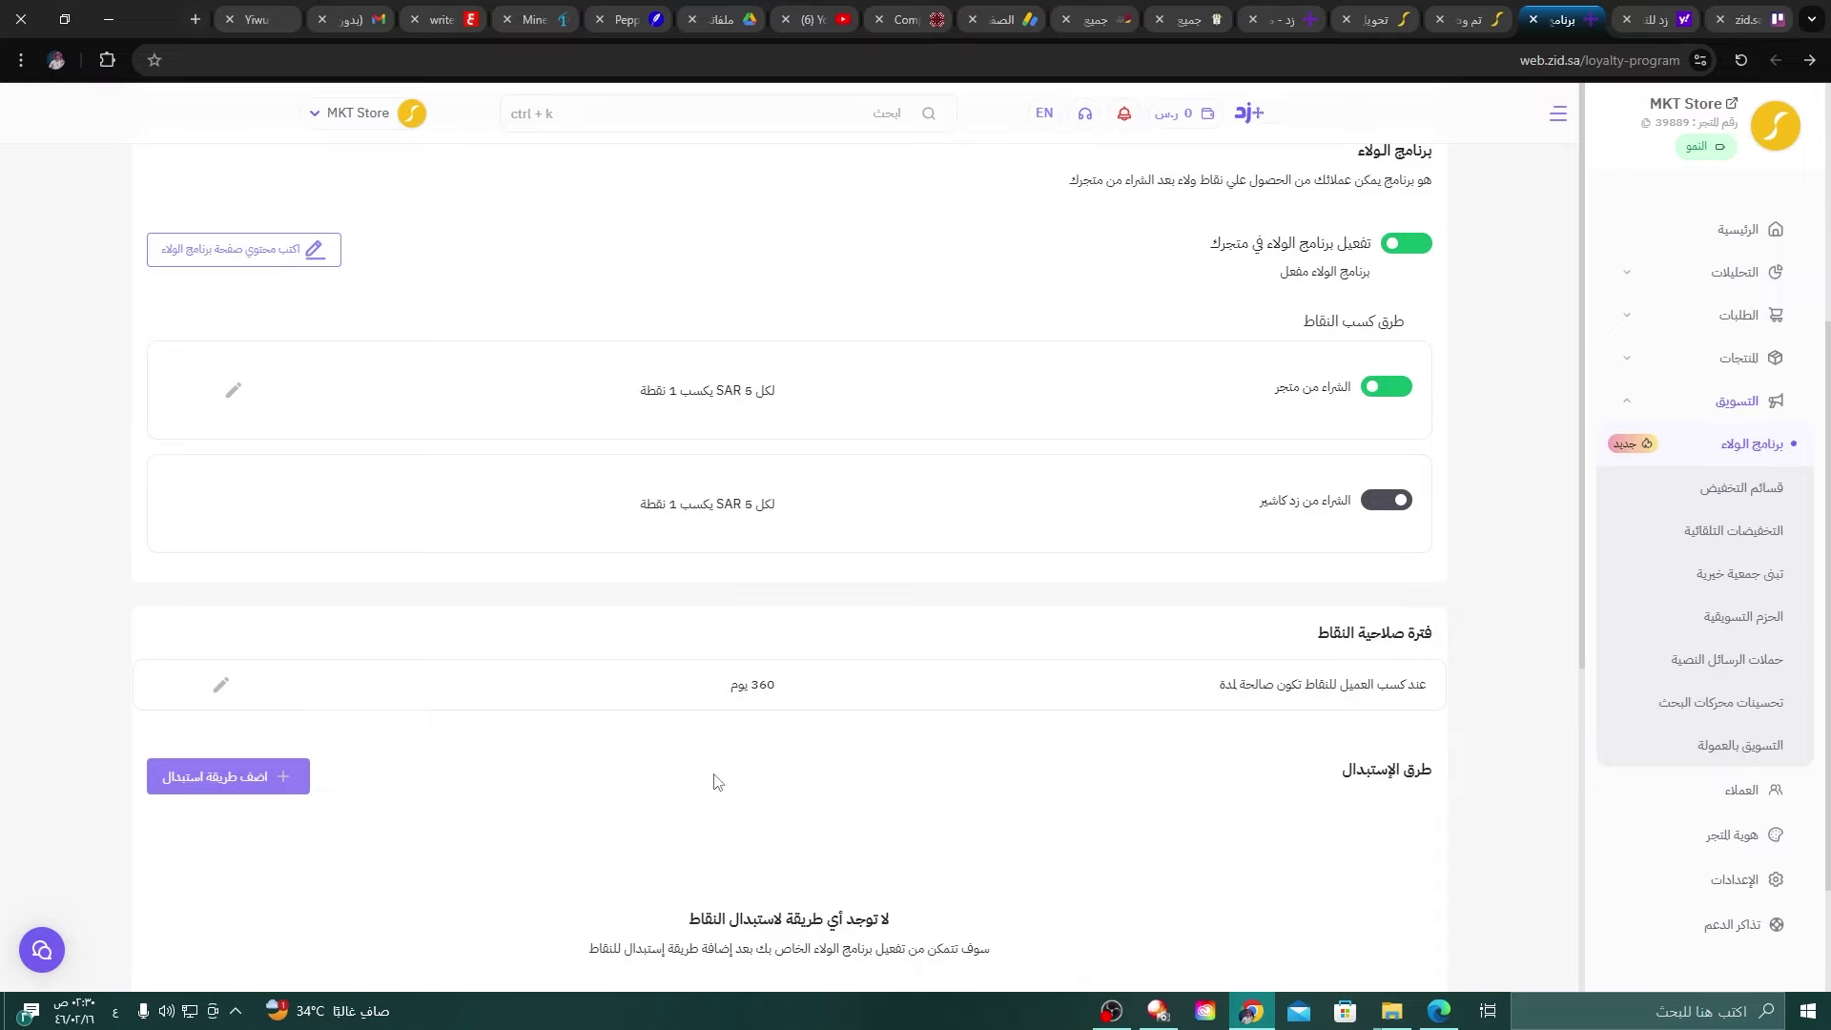
Add a points redemption method of type fixed amount (مبلغ ثابت) requiring 500 points for a value of 200 SAR.
left_click(288, 775)
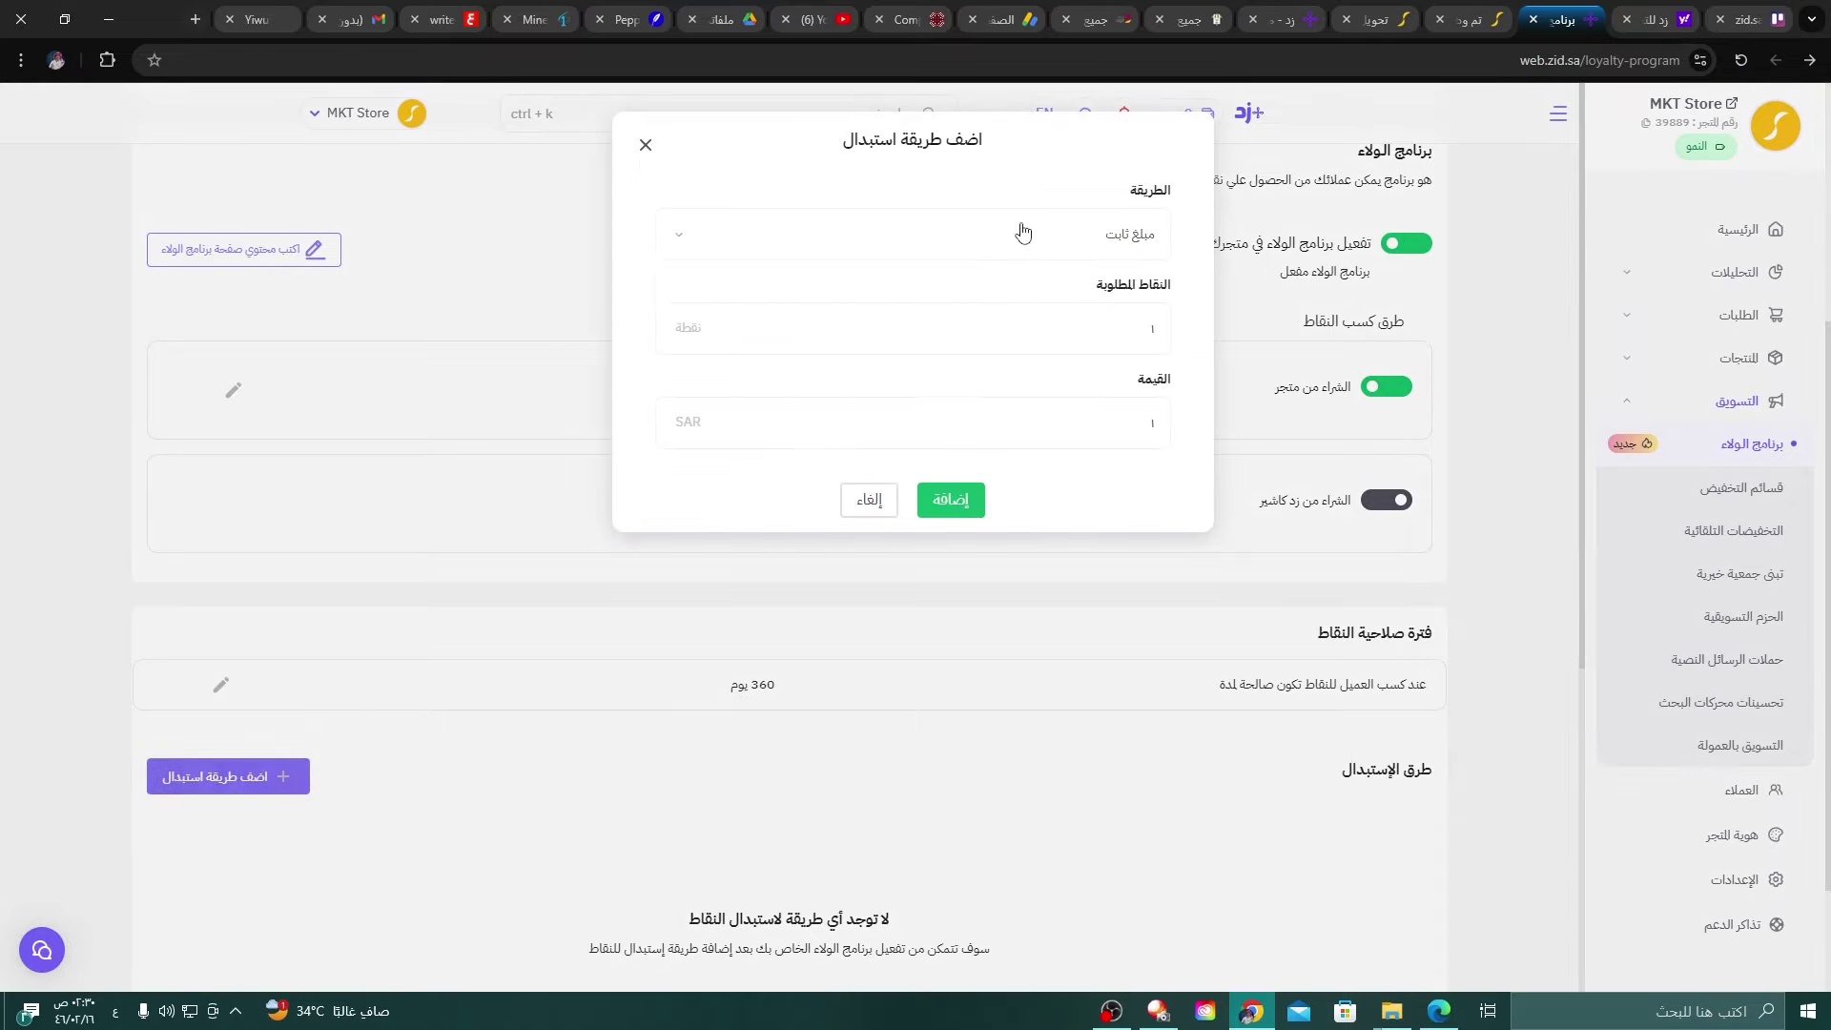
left_click(1022, 231)
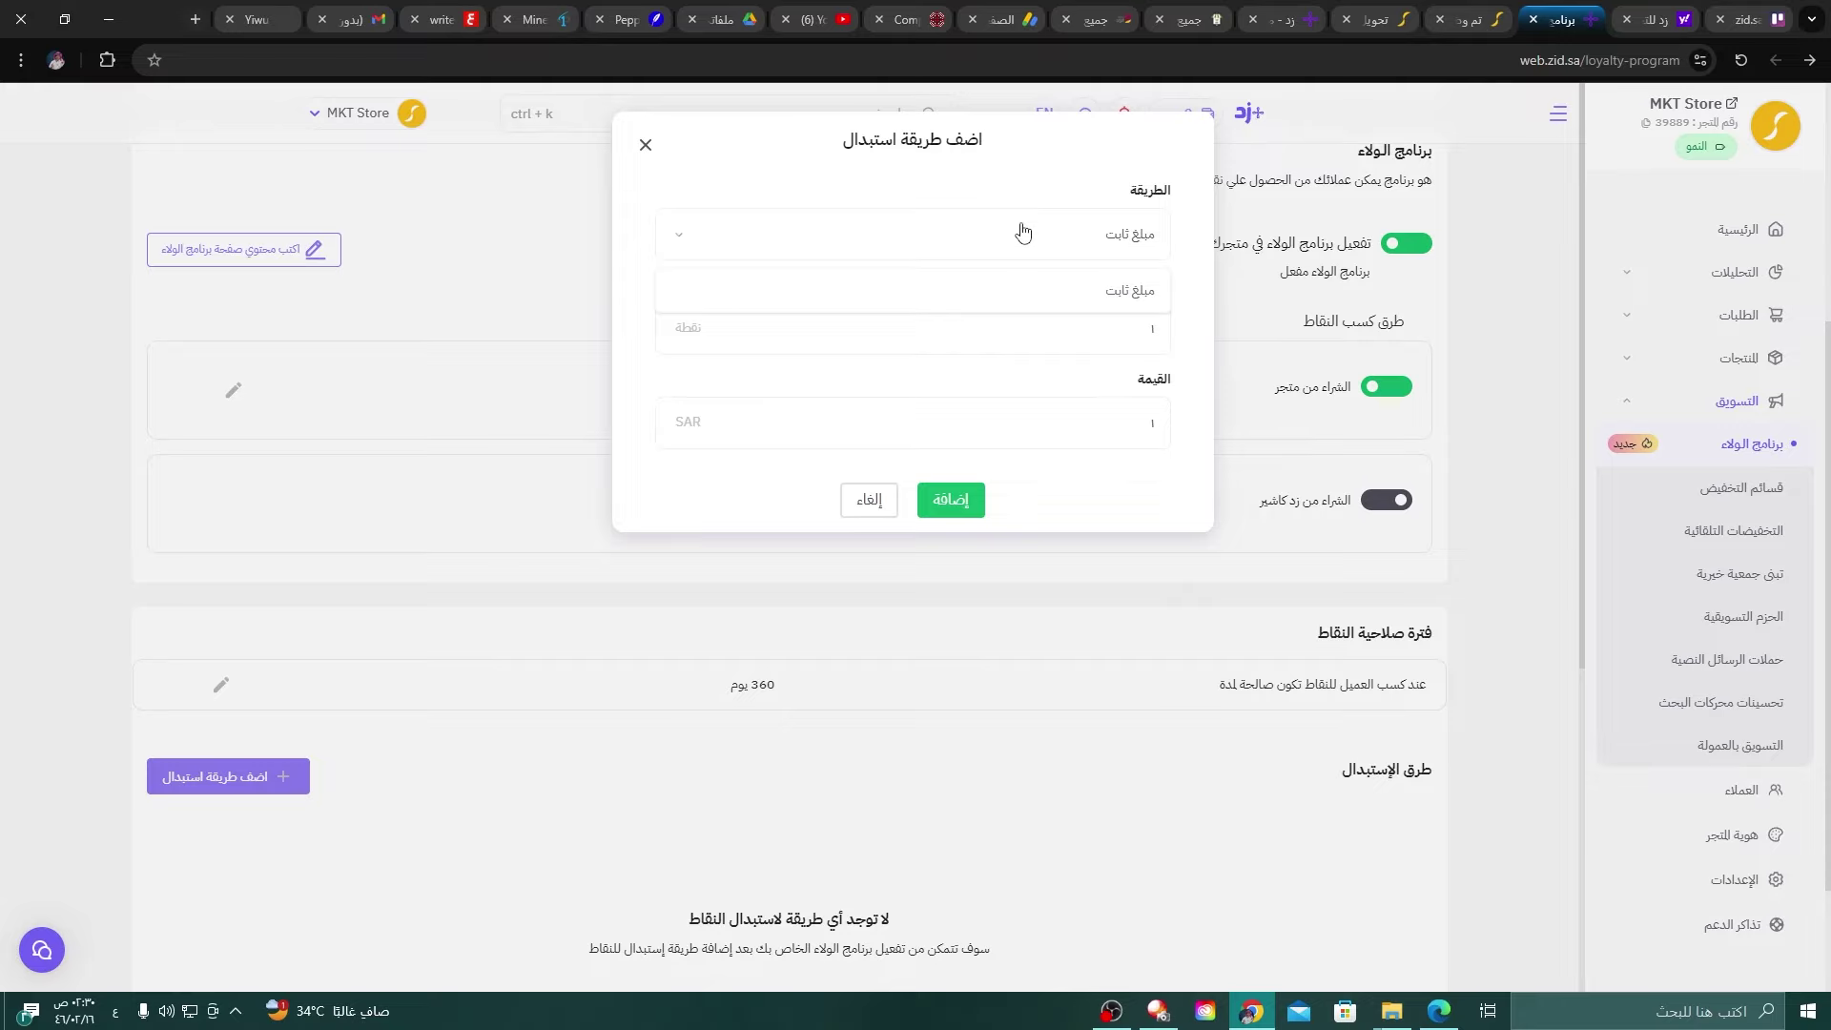
left_click(1146, 292)
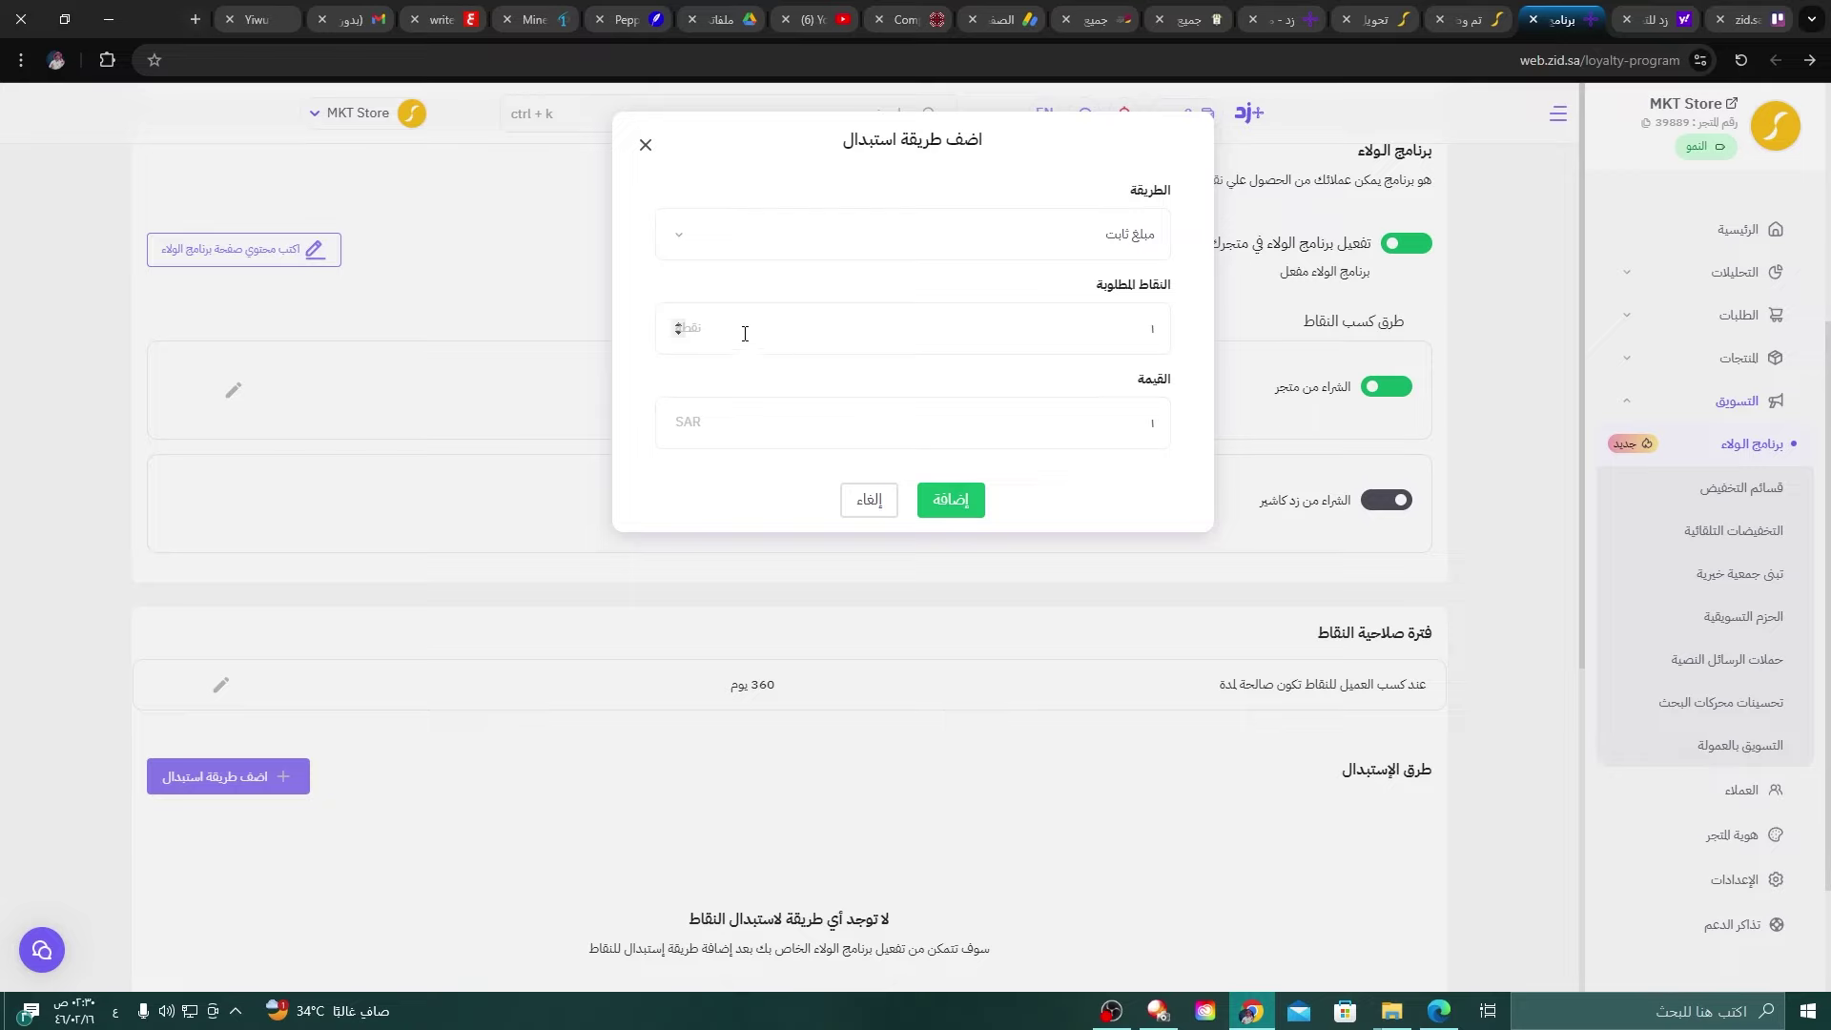
left_click(969, 320)
double_click(1152, 328)
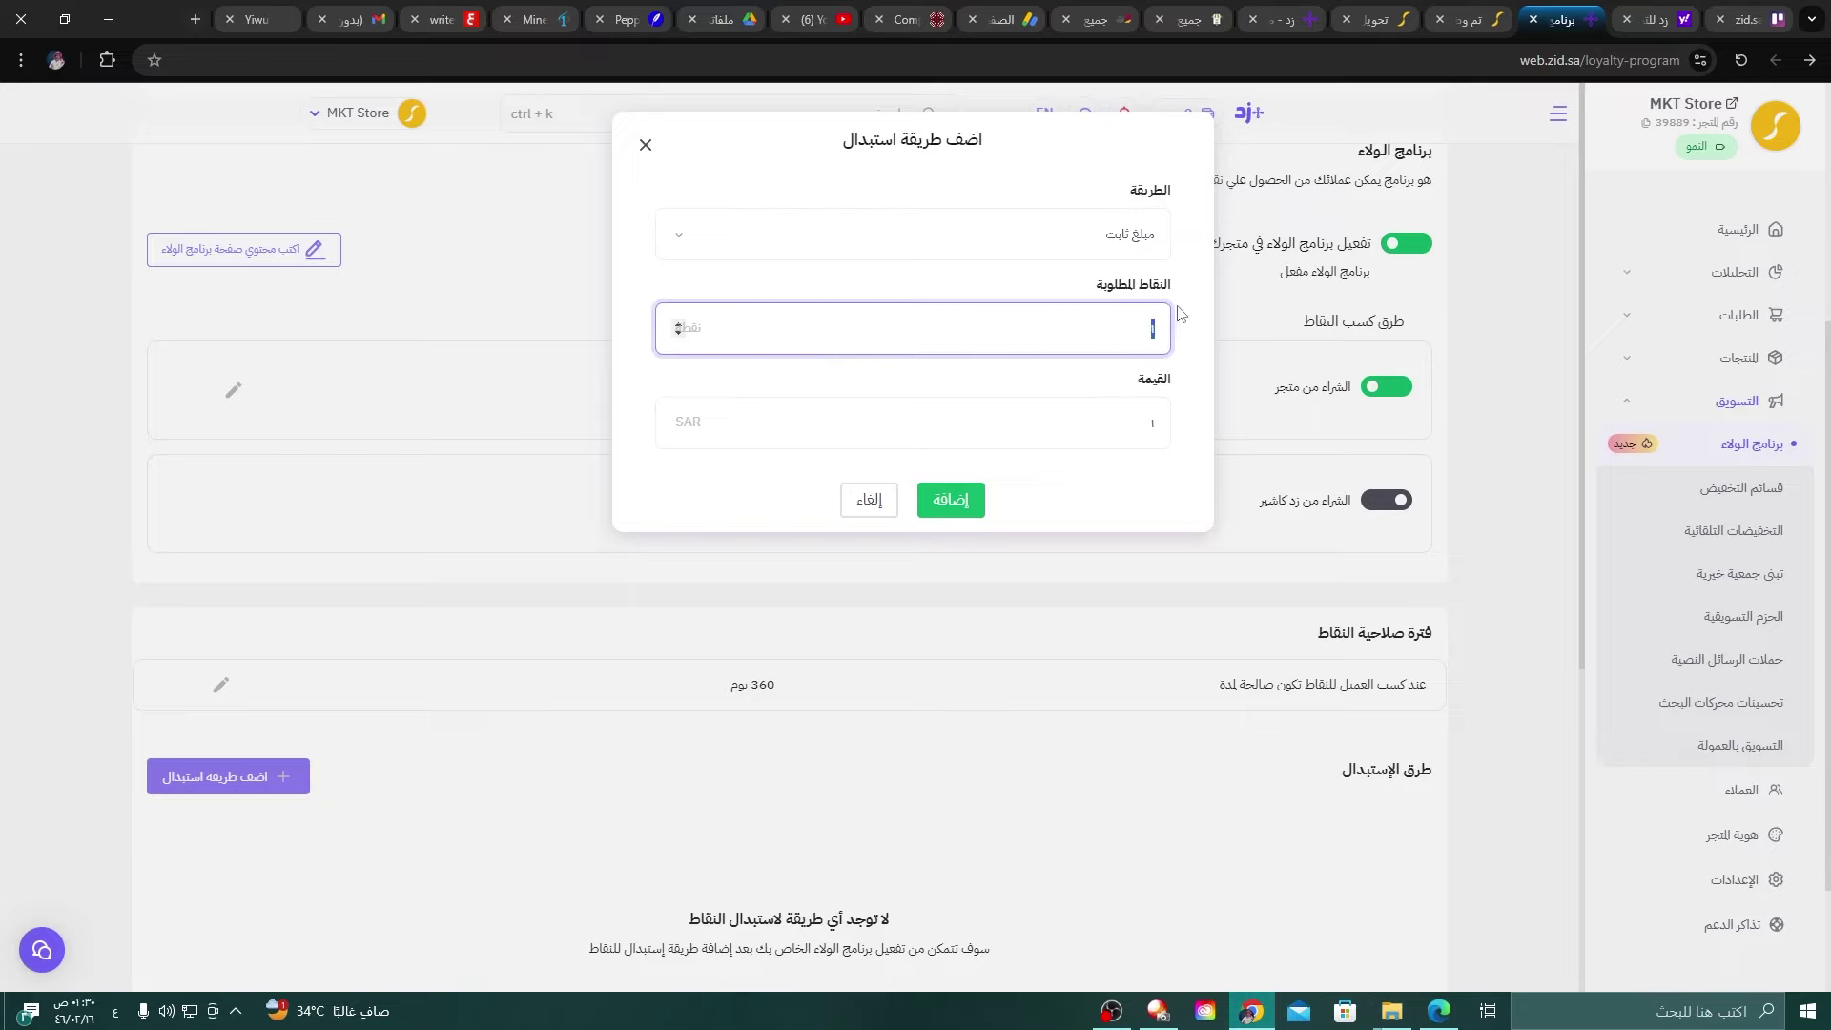
type("500")
left_click(1136, 387)
double_click(1166, 424)
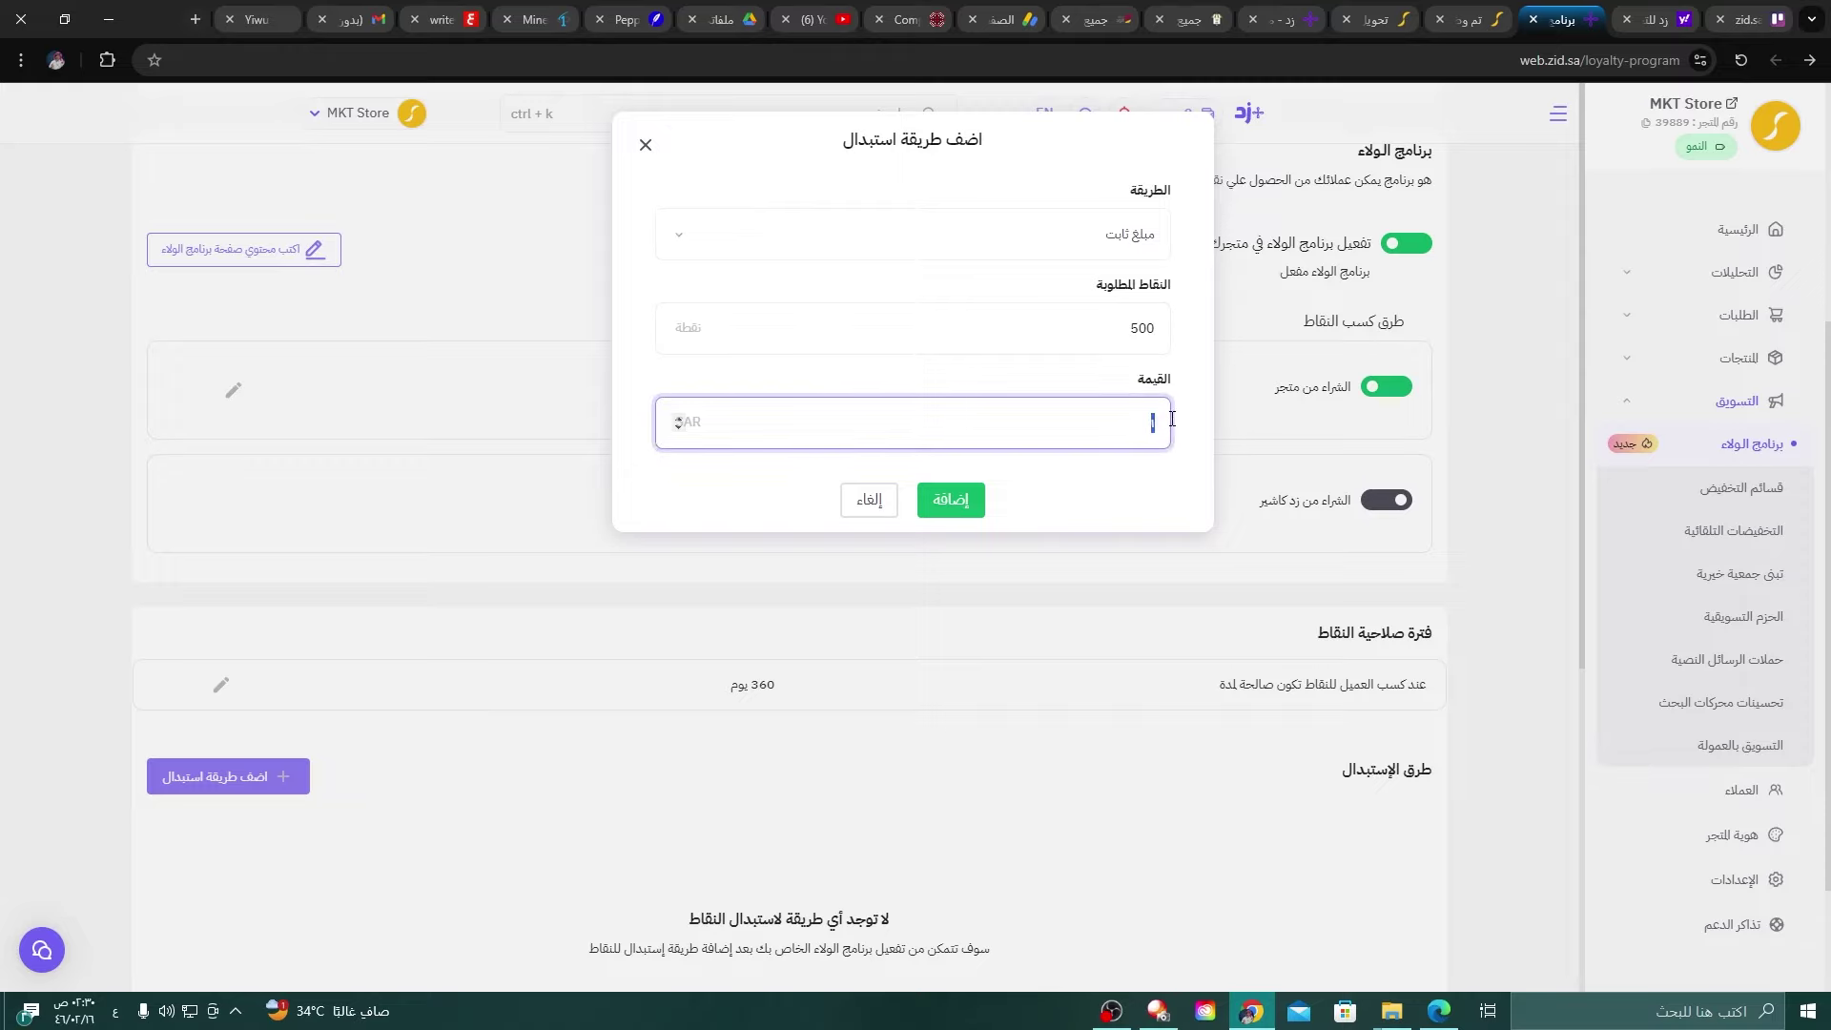
type("200")
left_click(973, 501)
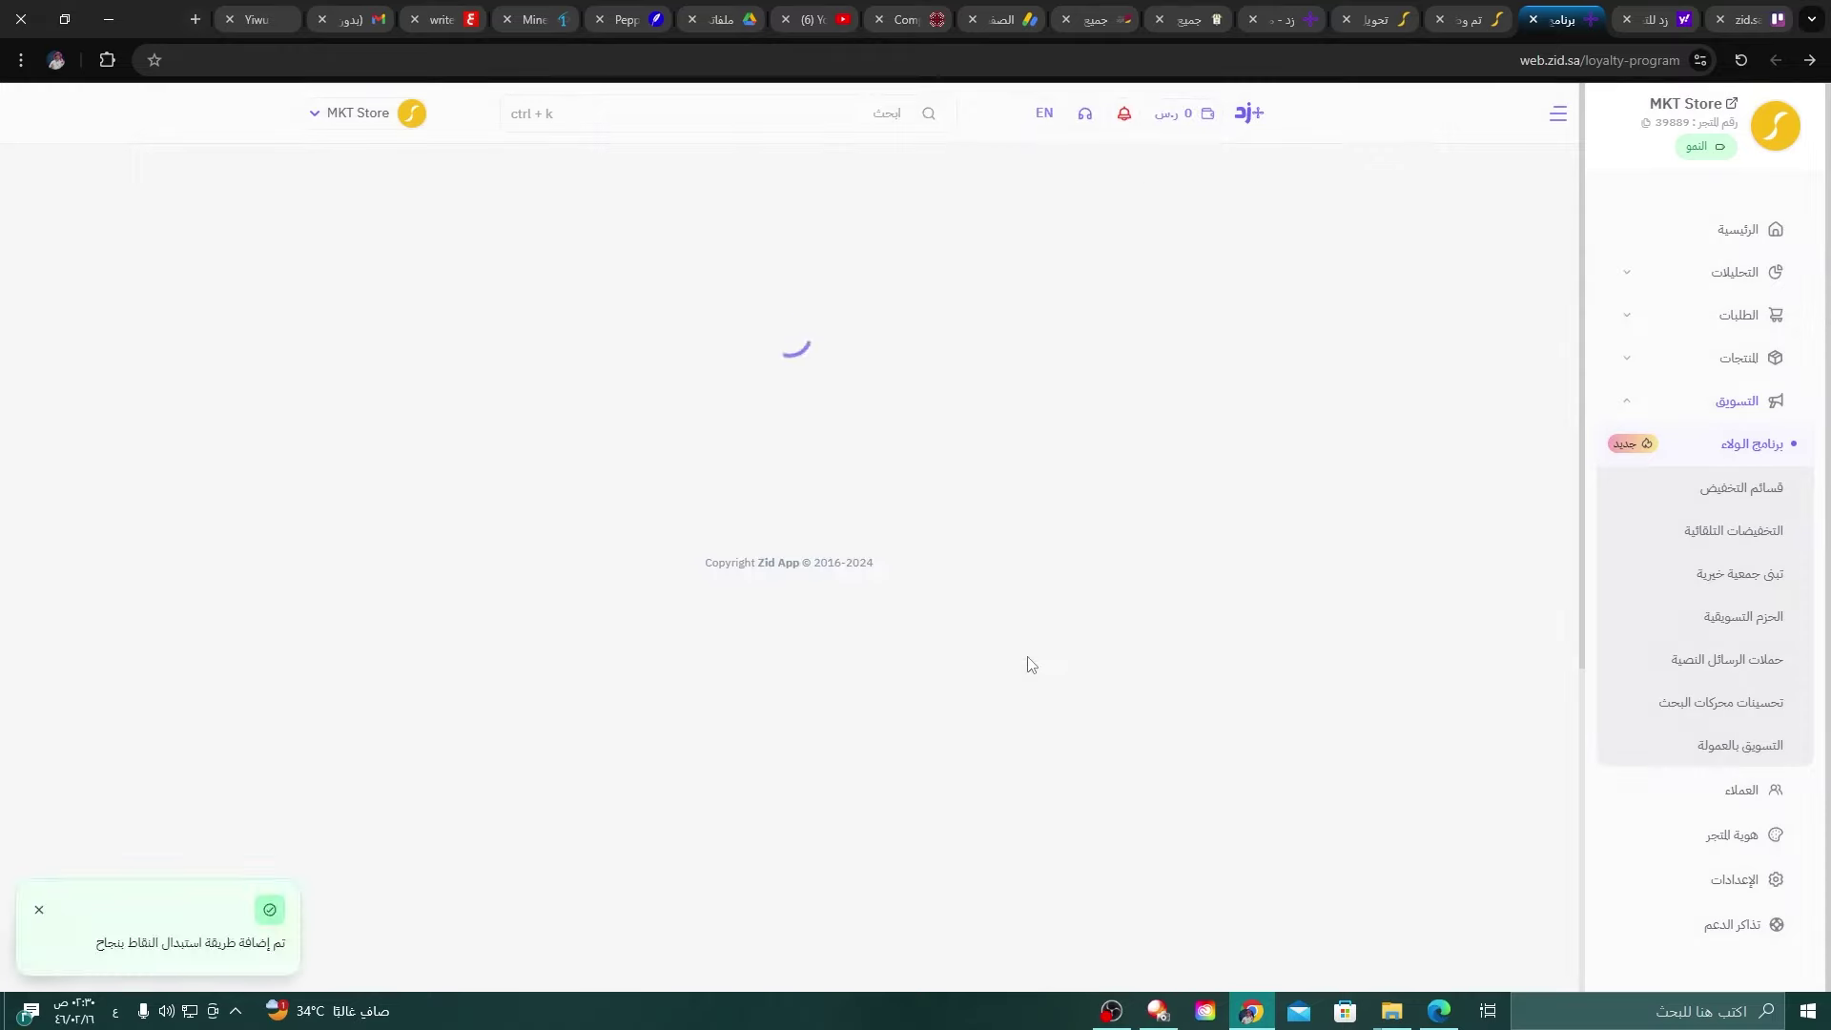
scroll(1030, 665, "down", 1)
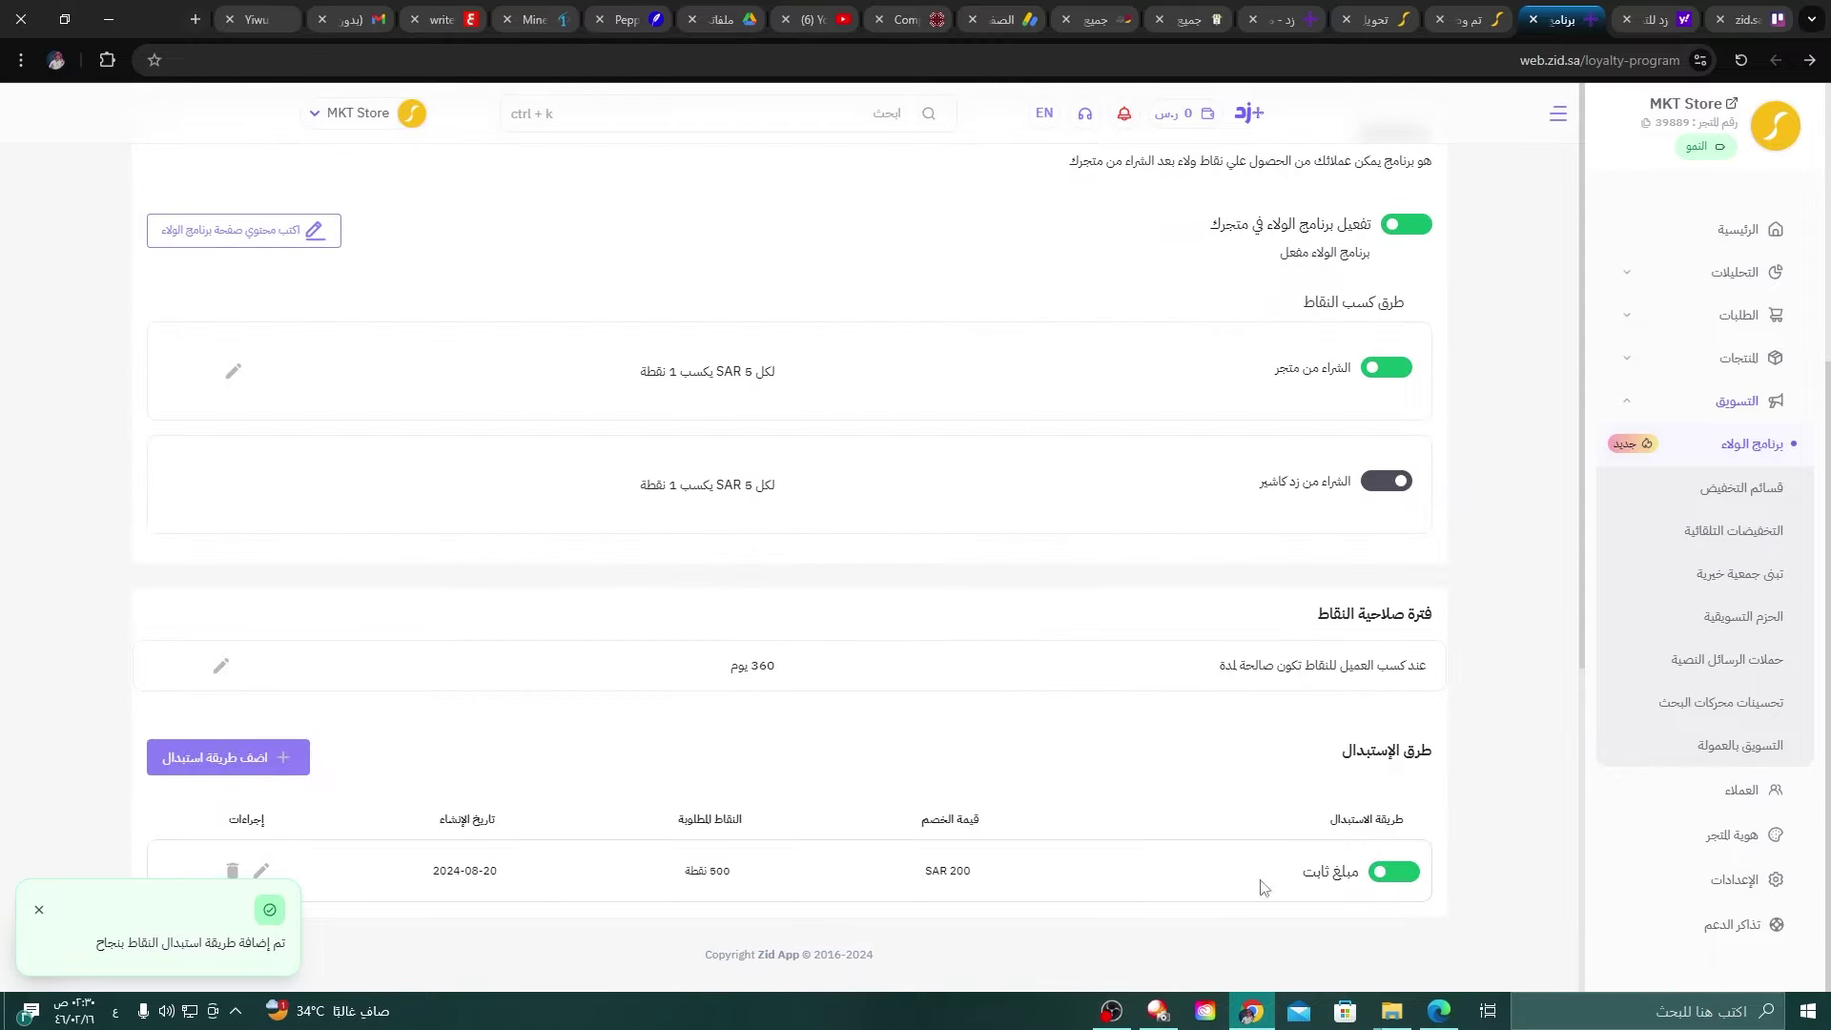
left_click_drag(921, 883, 973, 876)
left_click(763, 877)
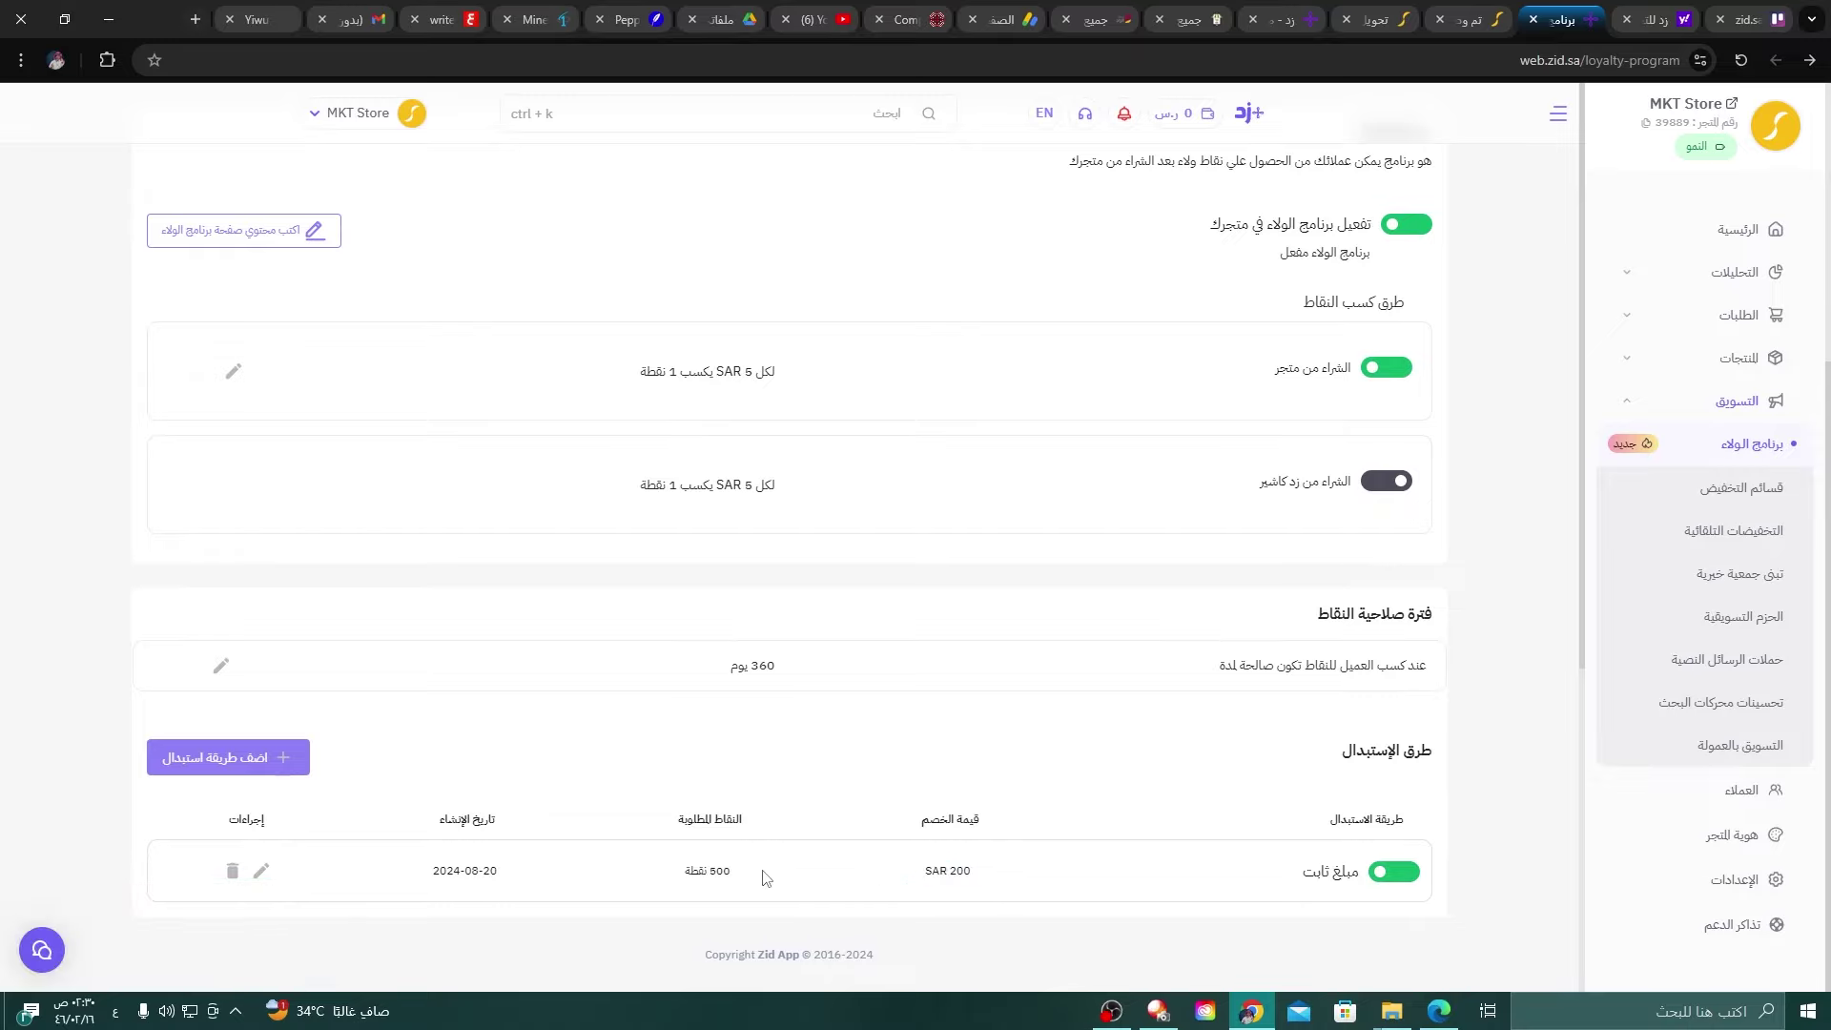
left_click_drag(742, 878, 685, 884)
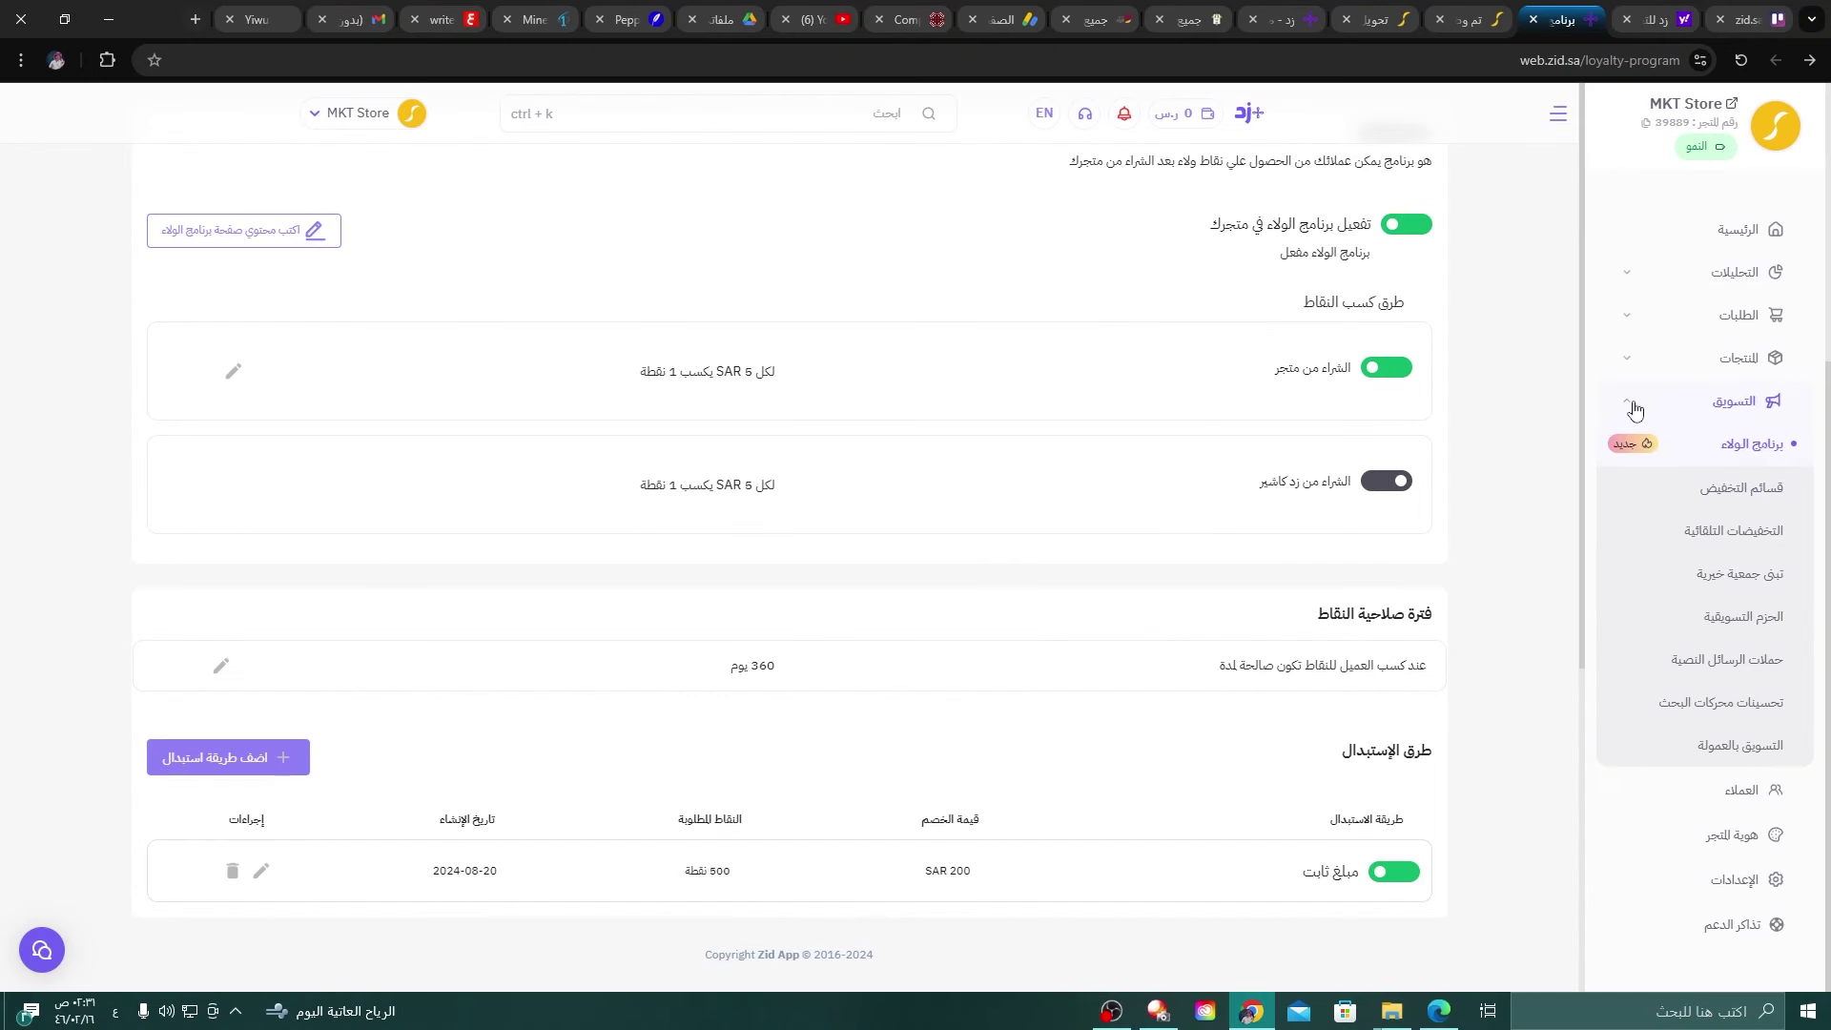
Start a new single discount coupon and name it "تخفيضات البلاك فرايدي".
left_click(1717, 499)
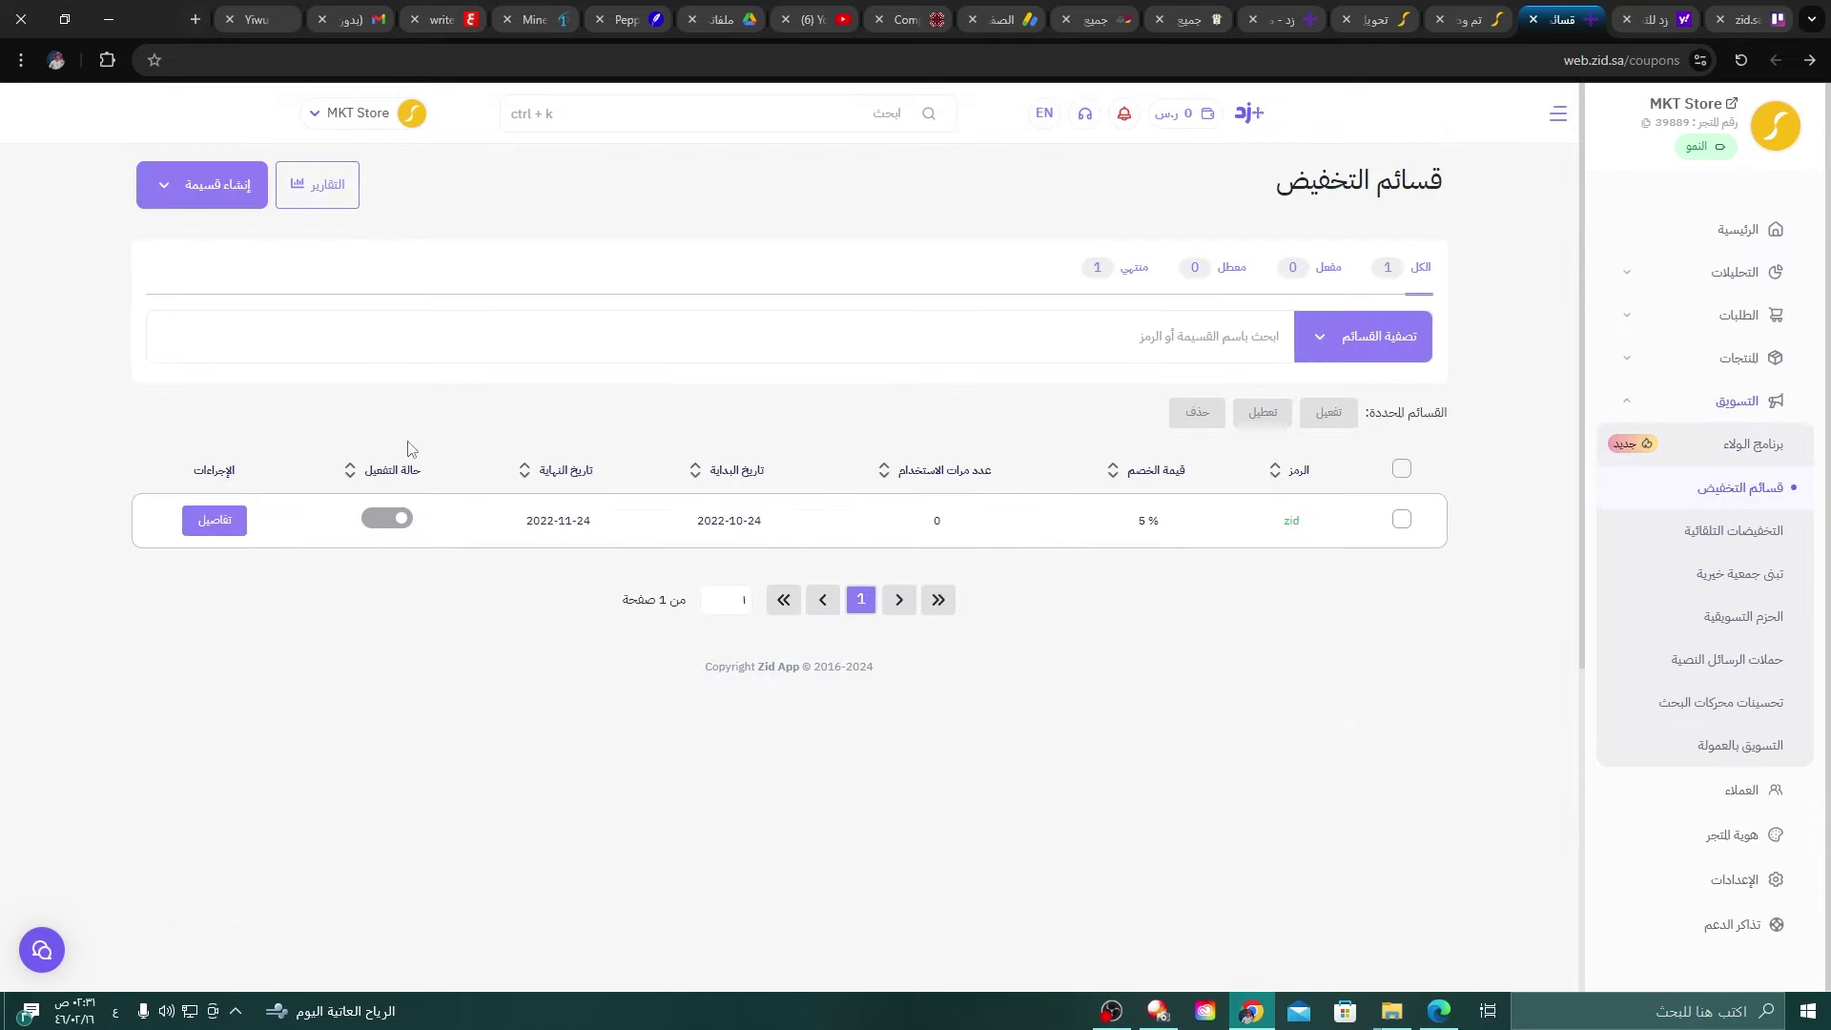
left_click(215, 199)
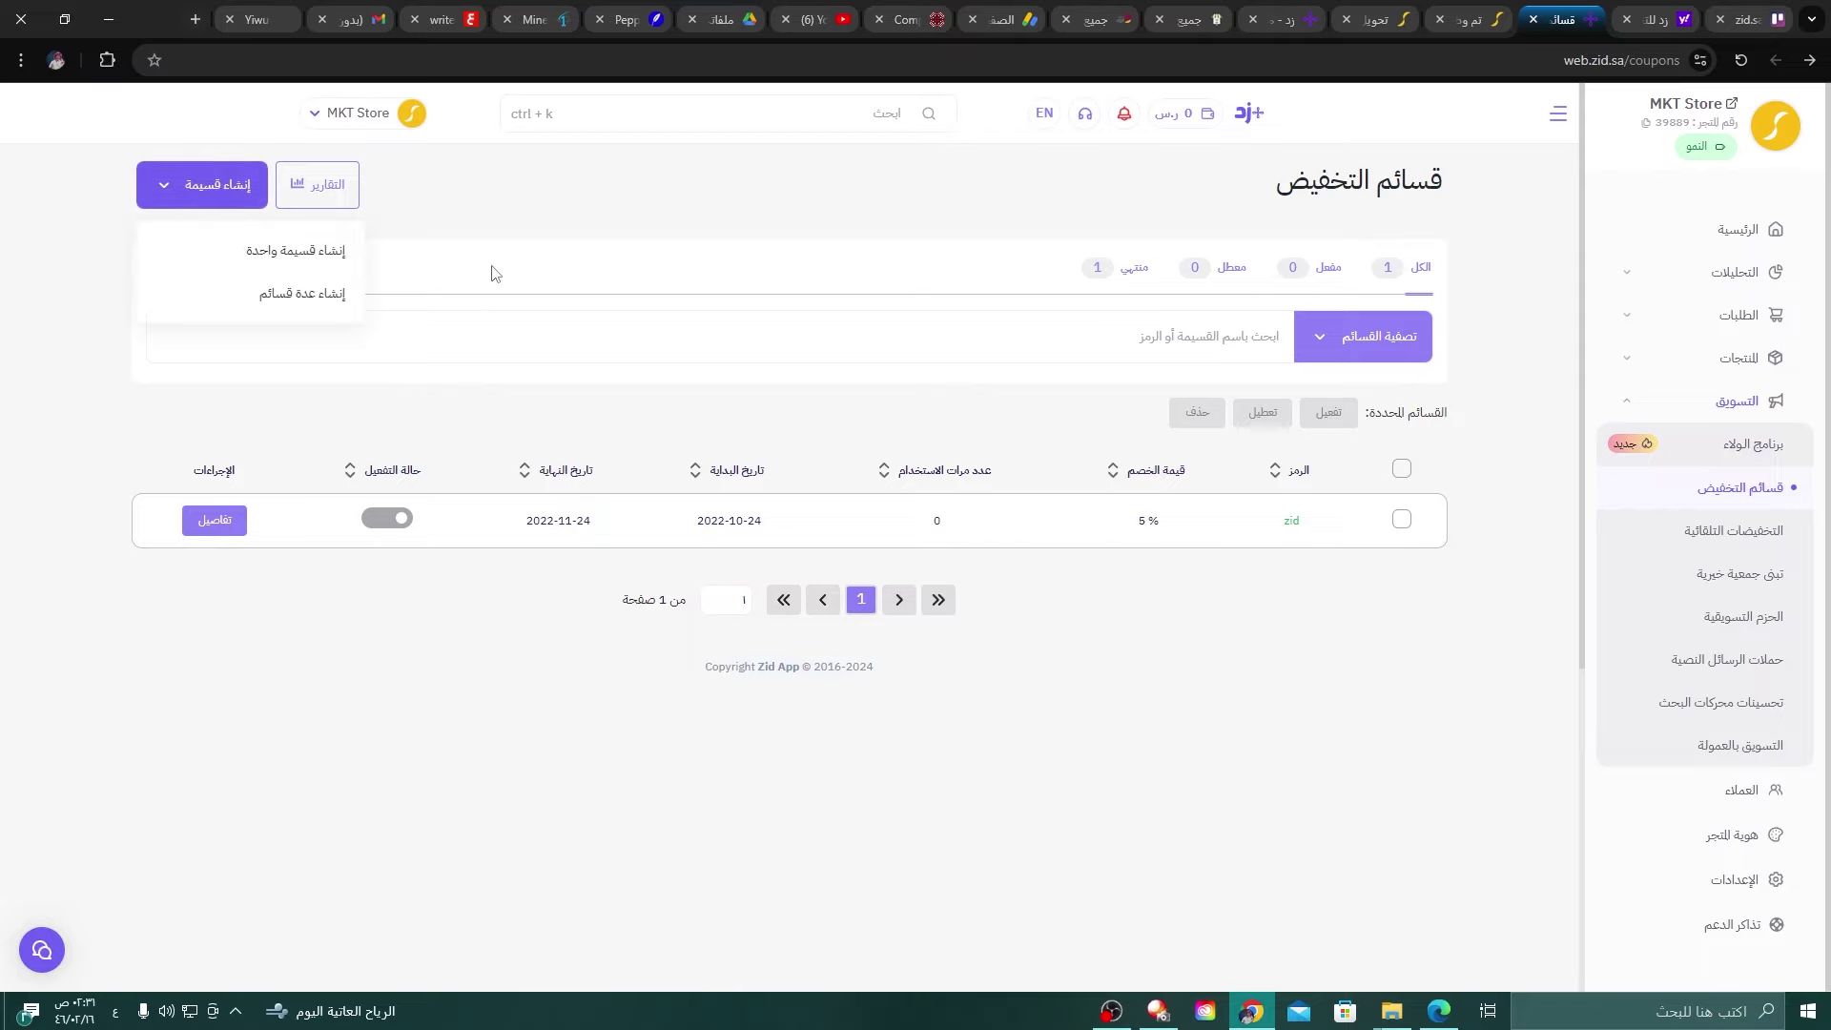
left_click(280, 266)
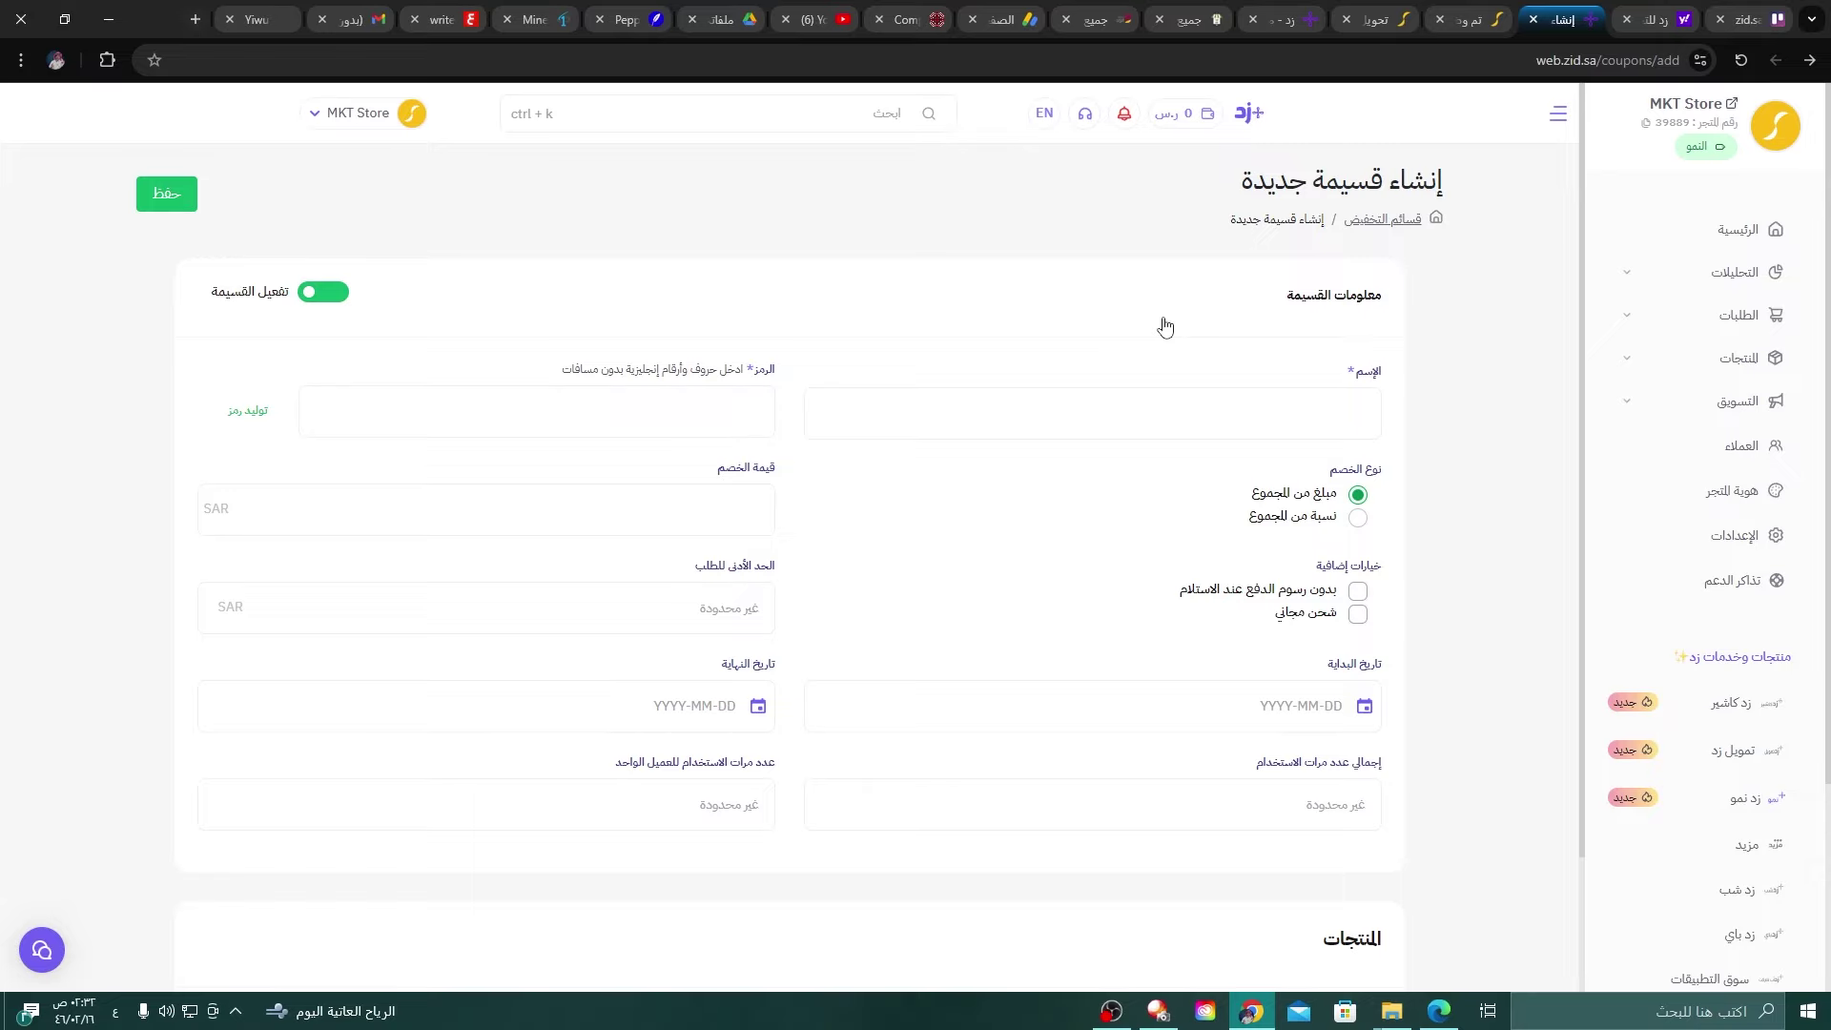
left_click(1079, 407)
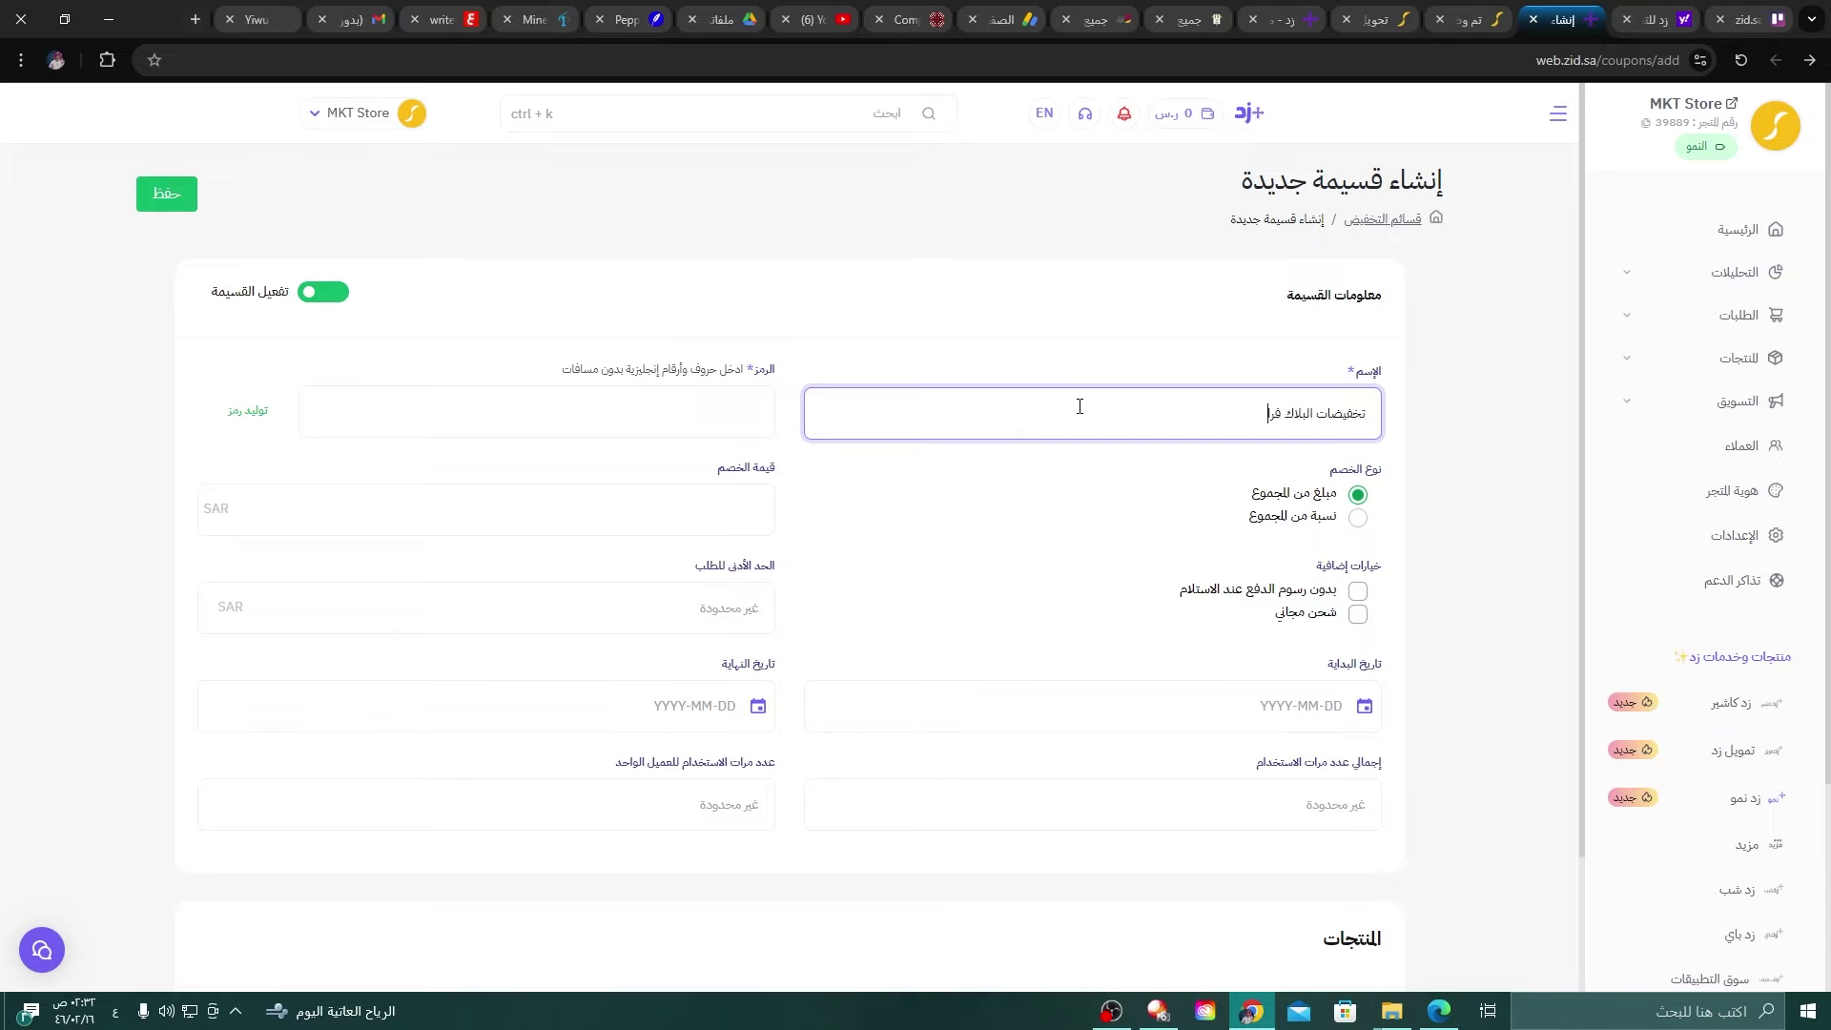
Fill the coupon's code field with an automatically generated code, regenerating it once.
left_click(250, 412)
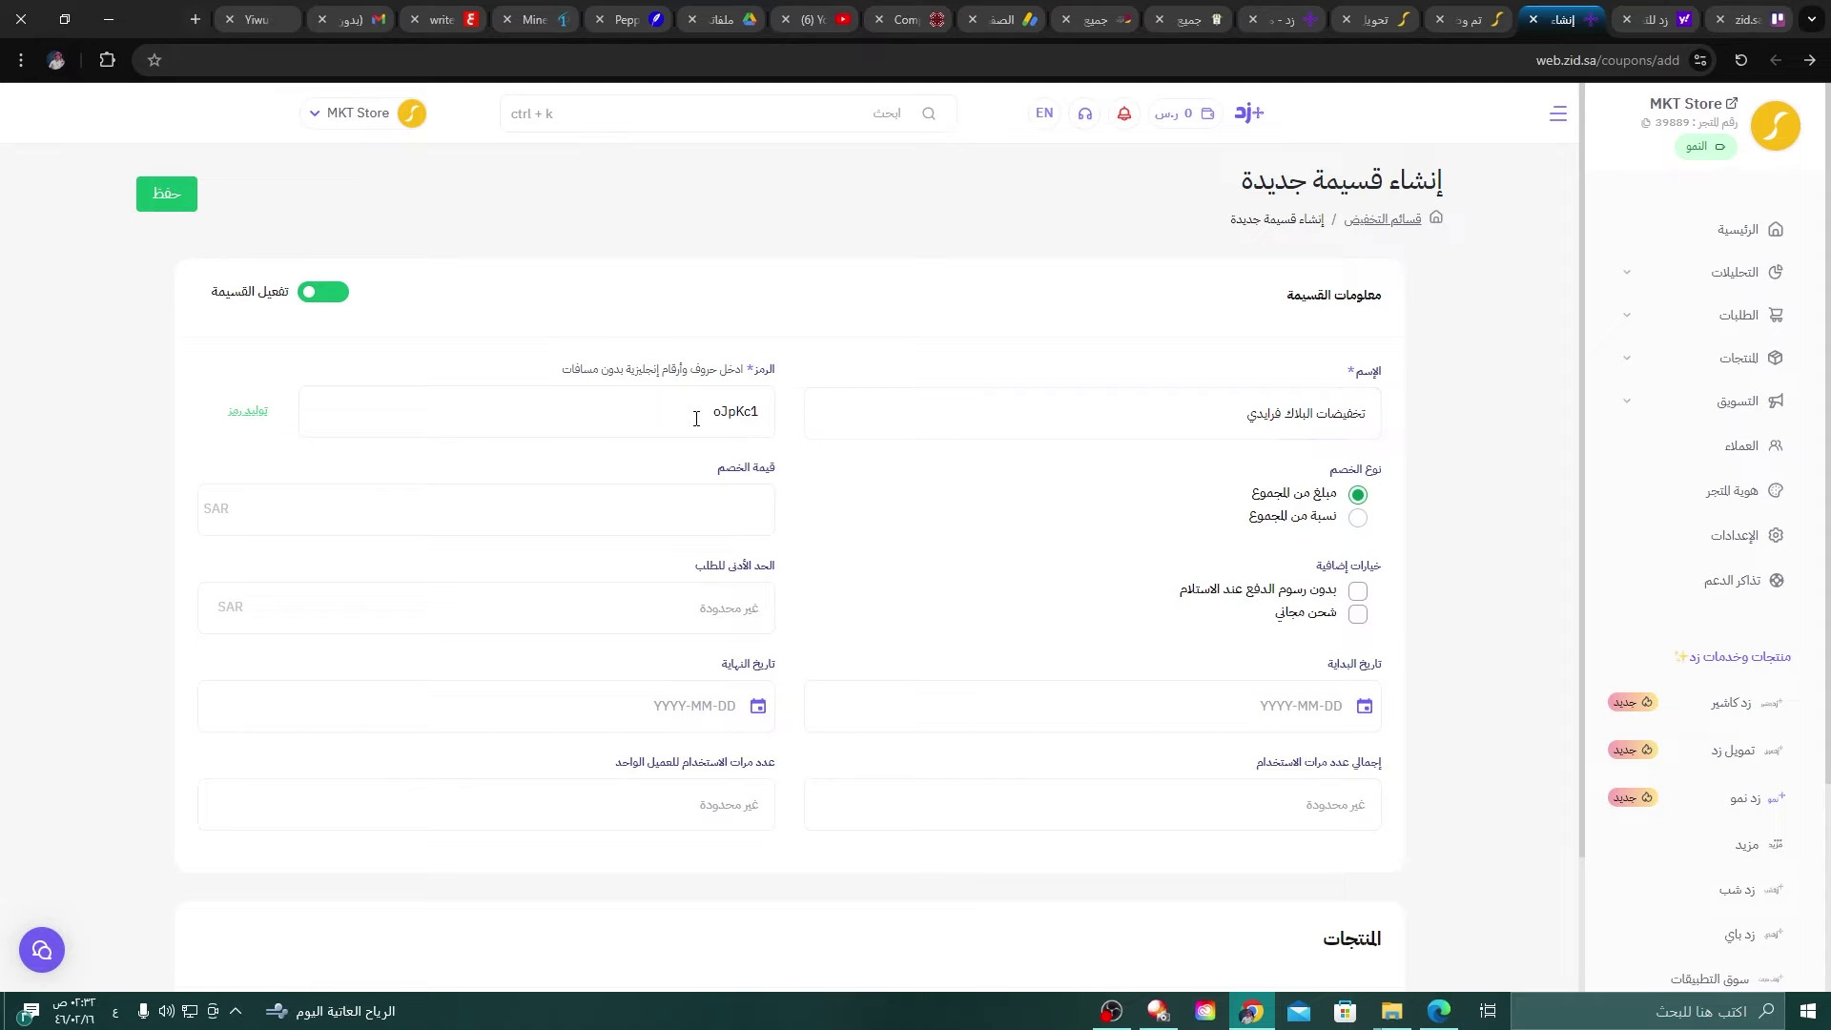
double_click(750, 421)
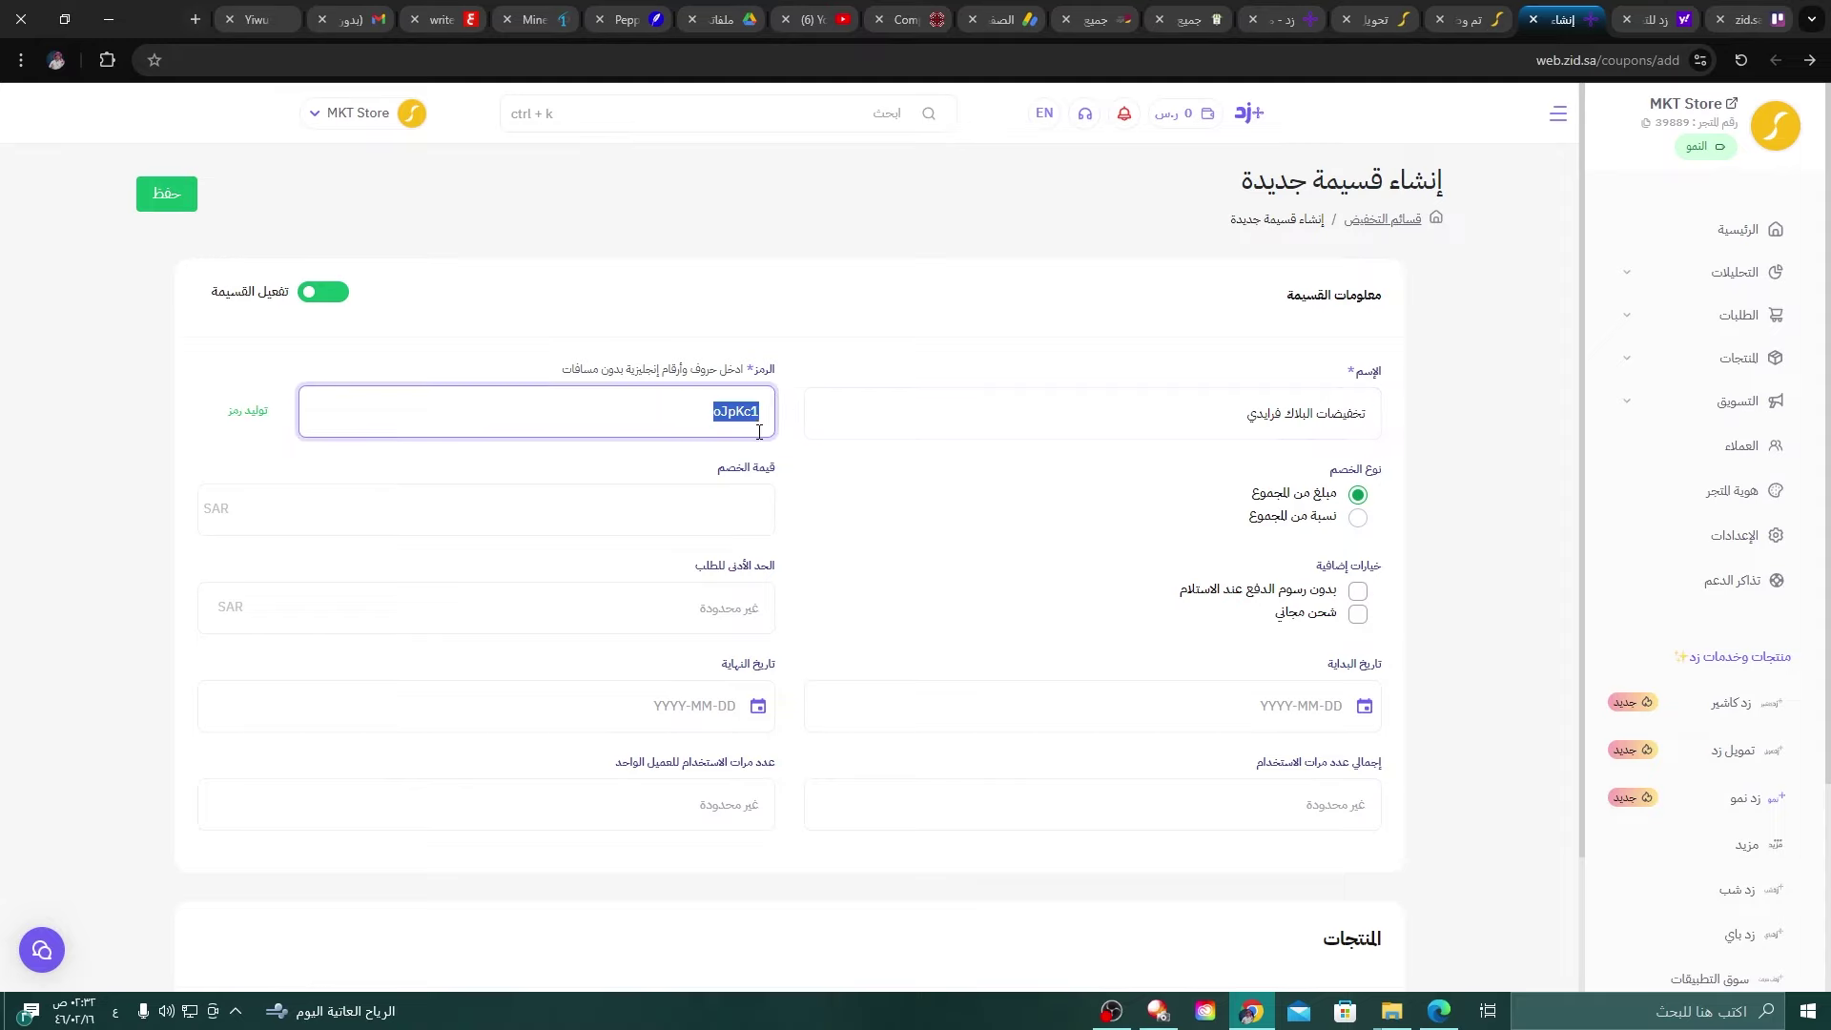
left_click(683, 417)
double_click(746, 421)
left_click(239, 423)
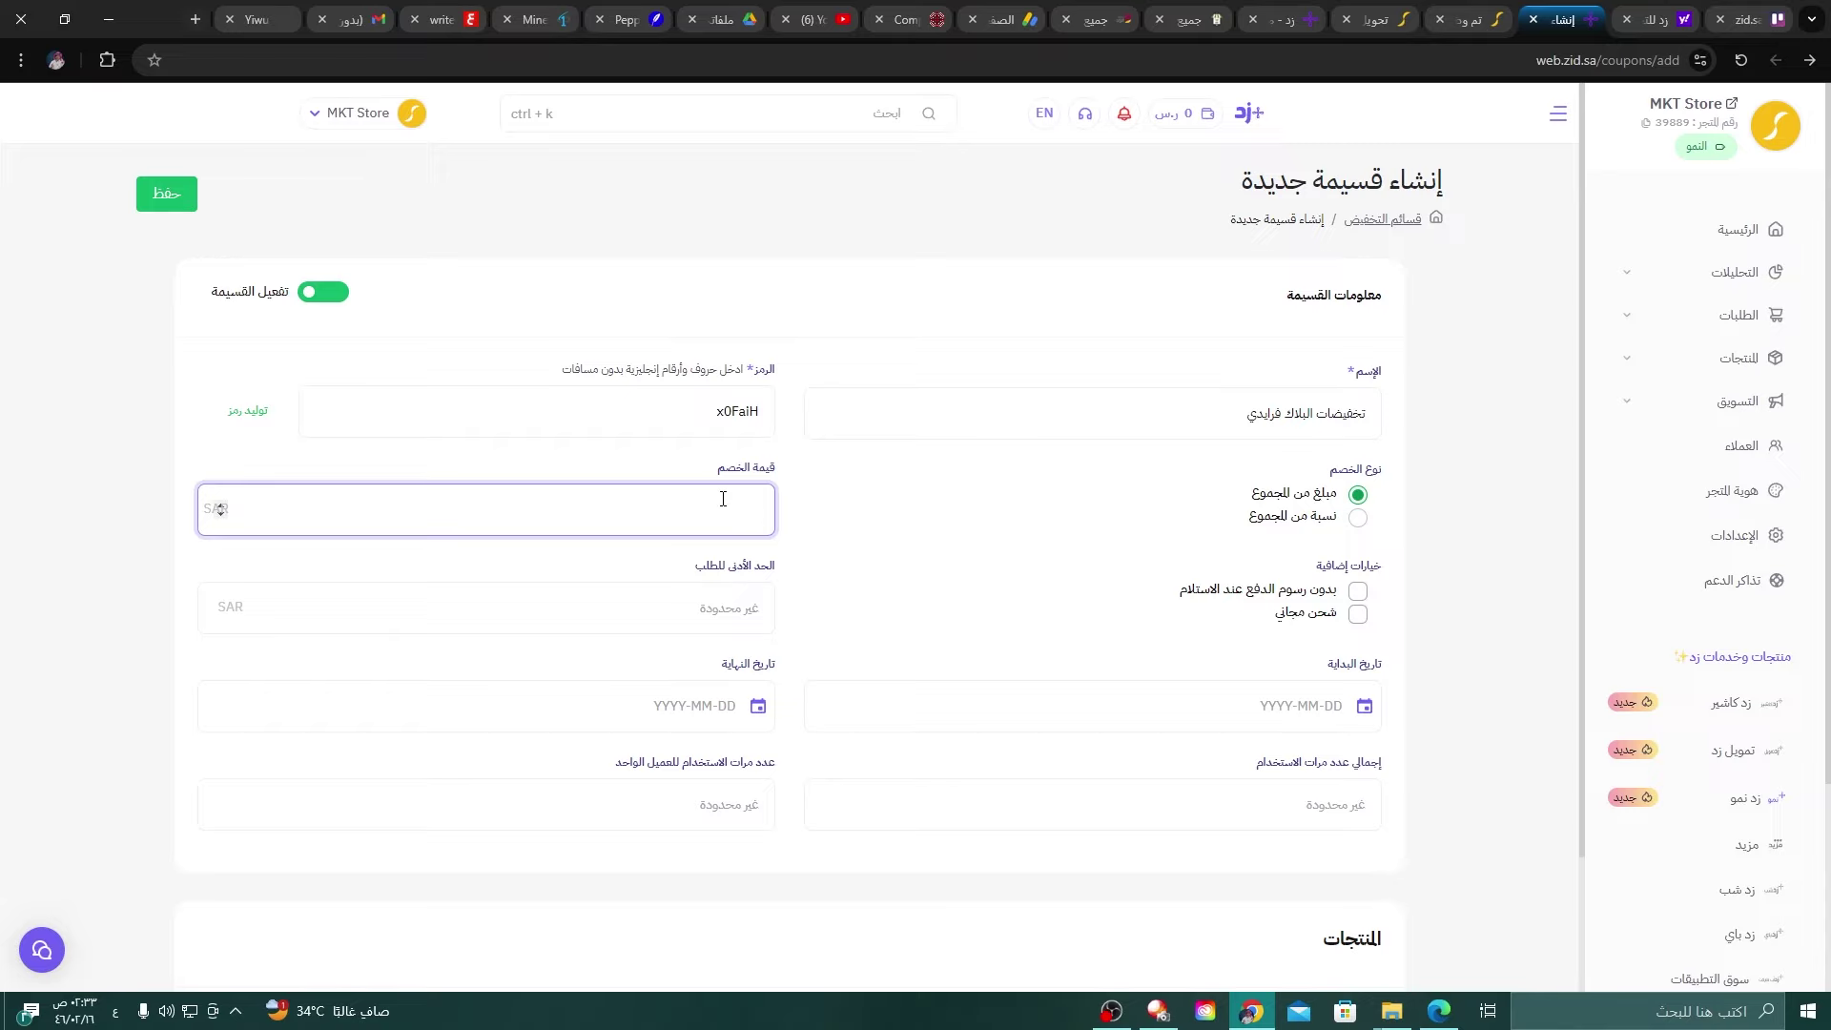
Make the coupon discount a percentage of the total (نسبة من المجموع) at 10%, with a maximum discount of 150 SAR.
type("0")
left_click(1359, 517)
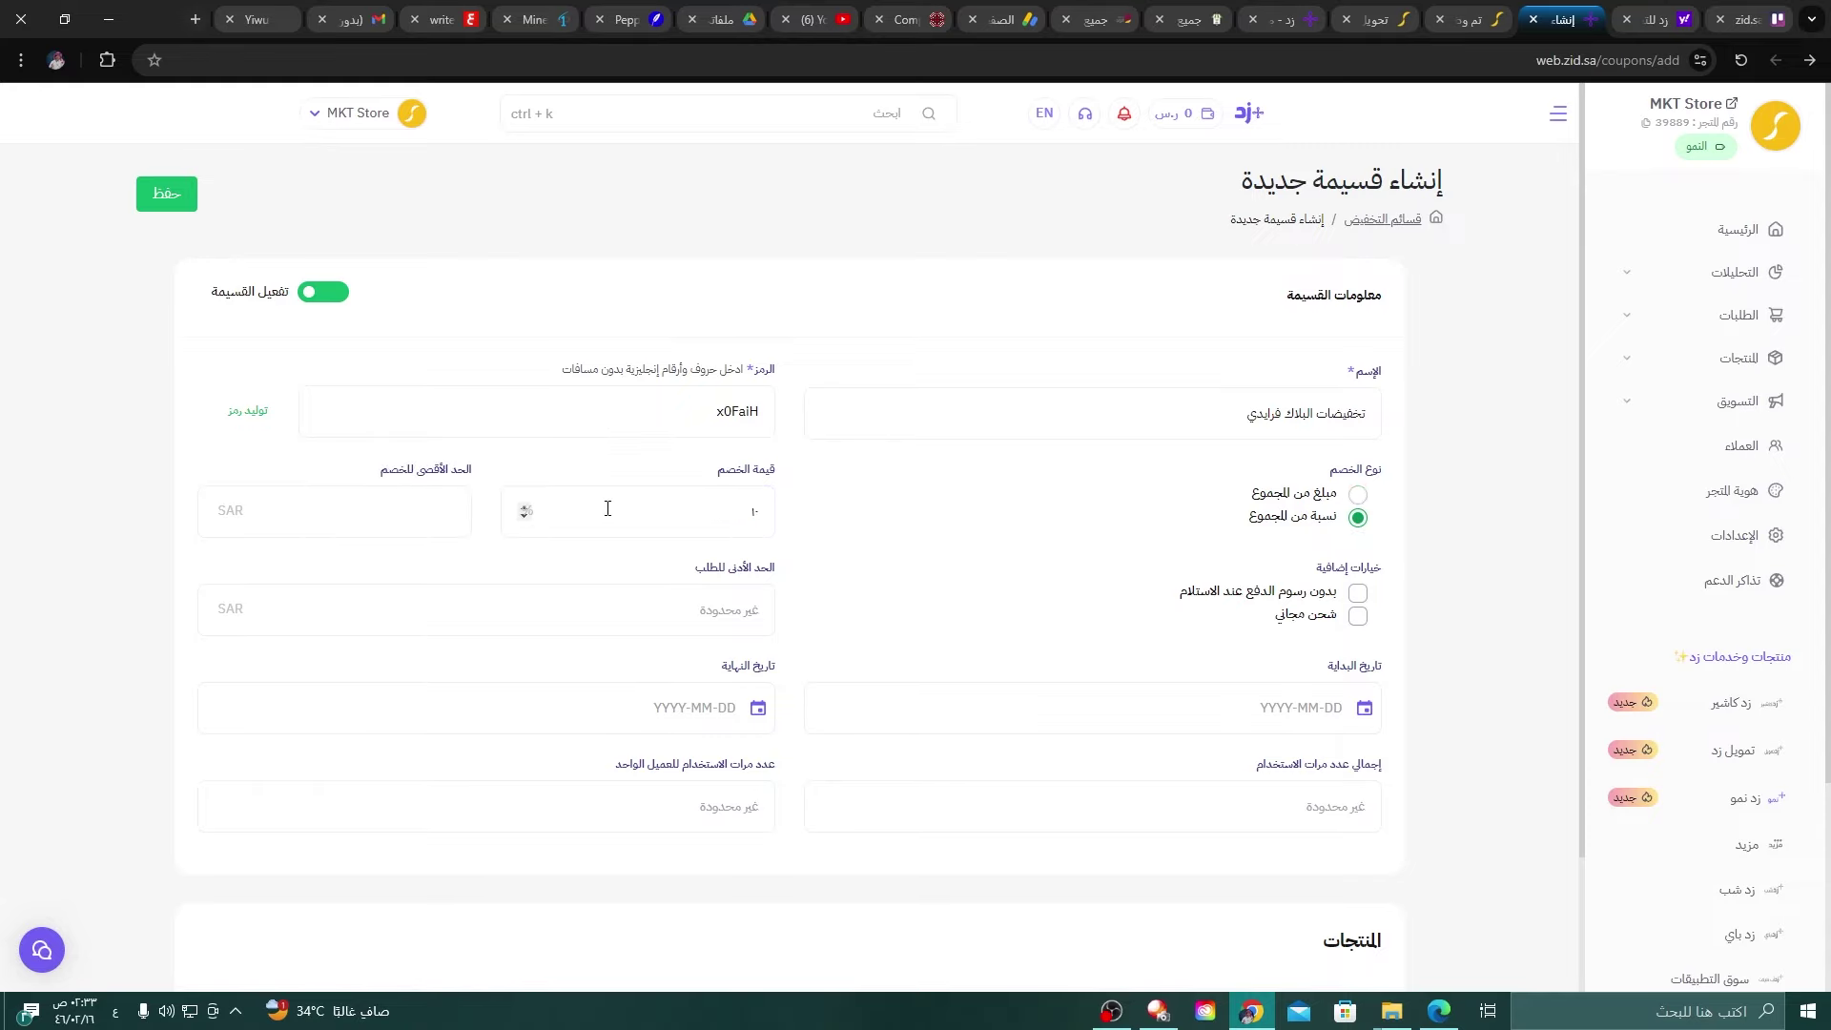
left_click(739, 526)
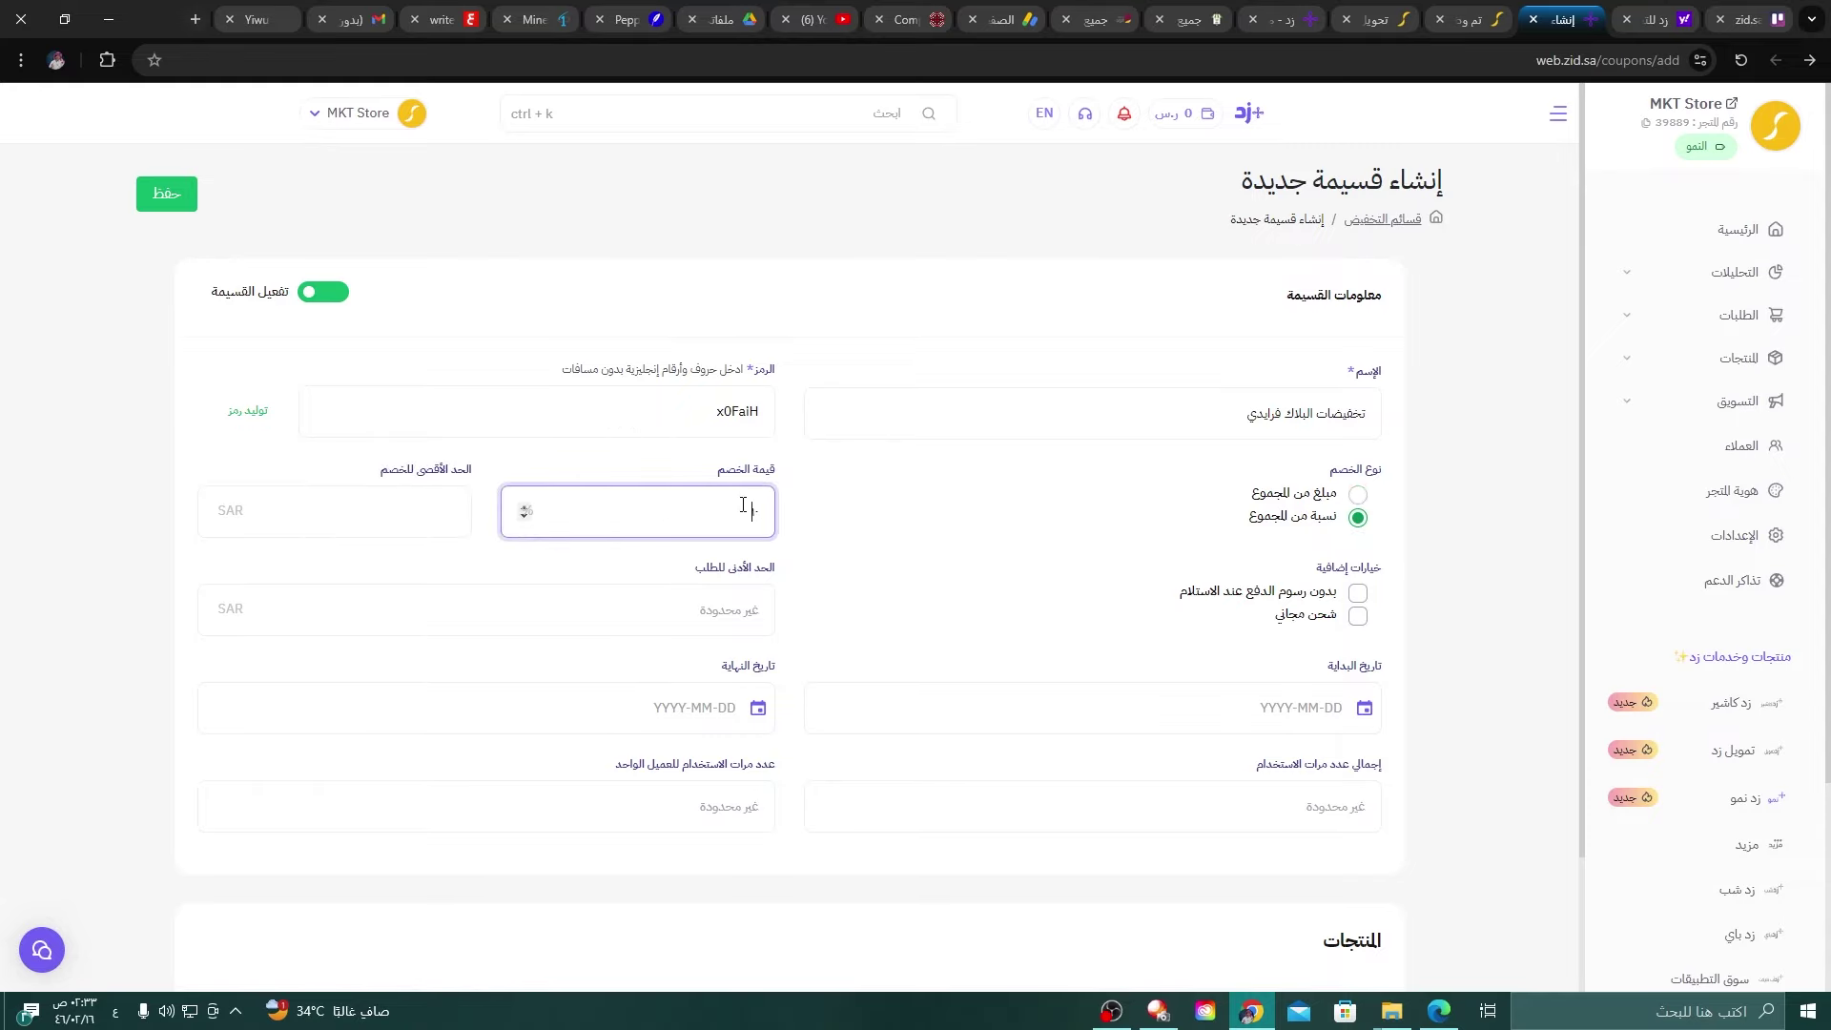
left_click(347, 526)
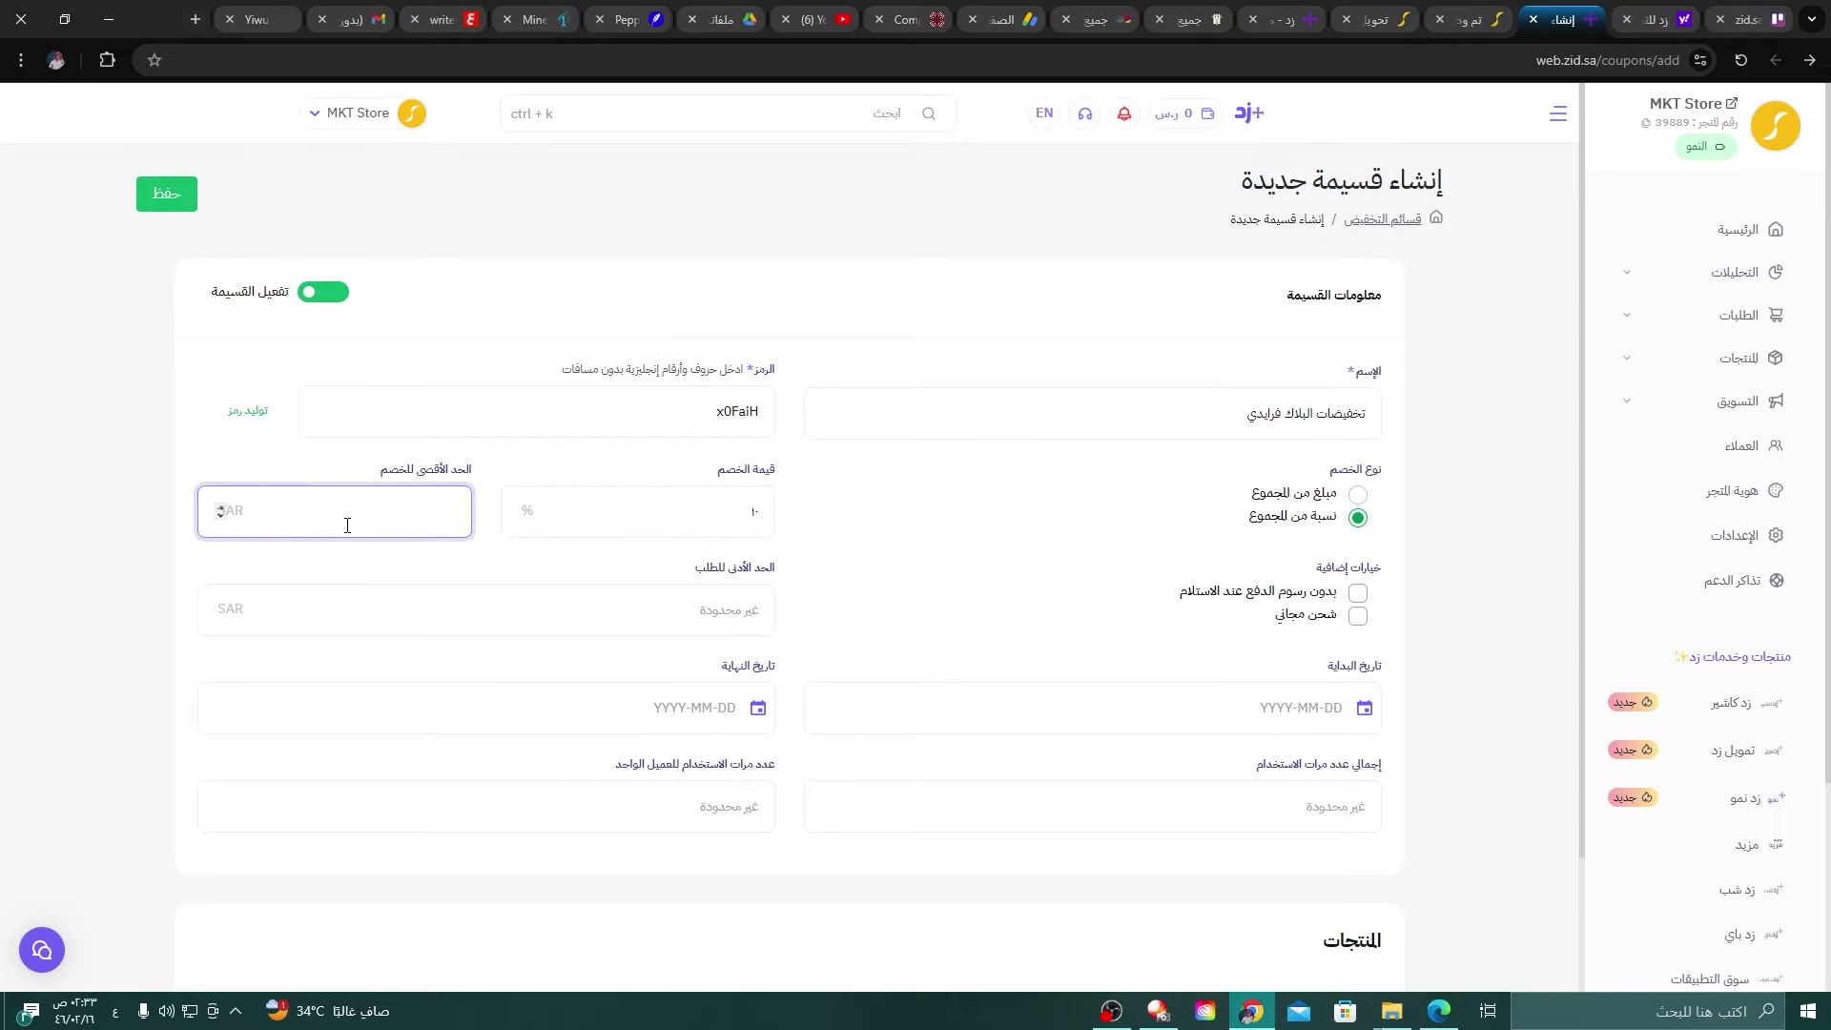
type("150")
key("shift+Tab")
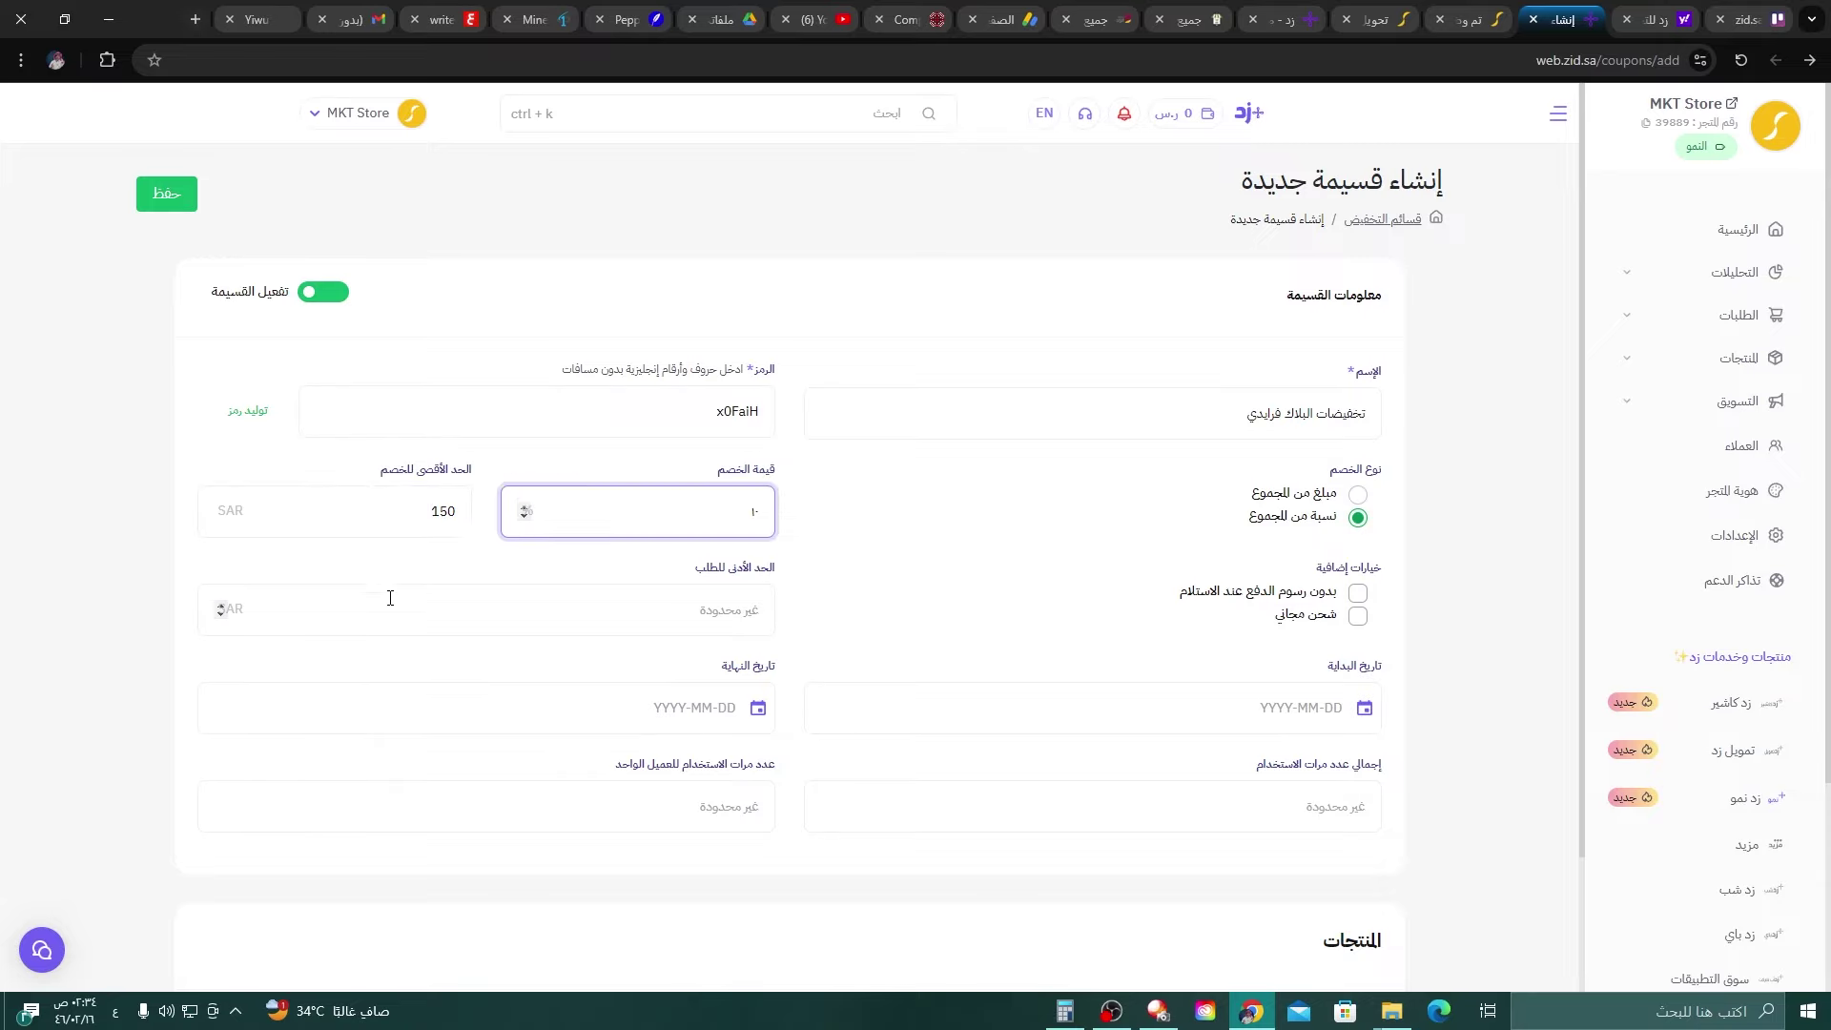
left_click(456, 491)
left_click_drag(389, 479, 464, 479)
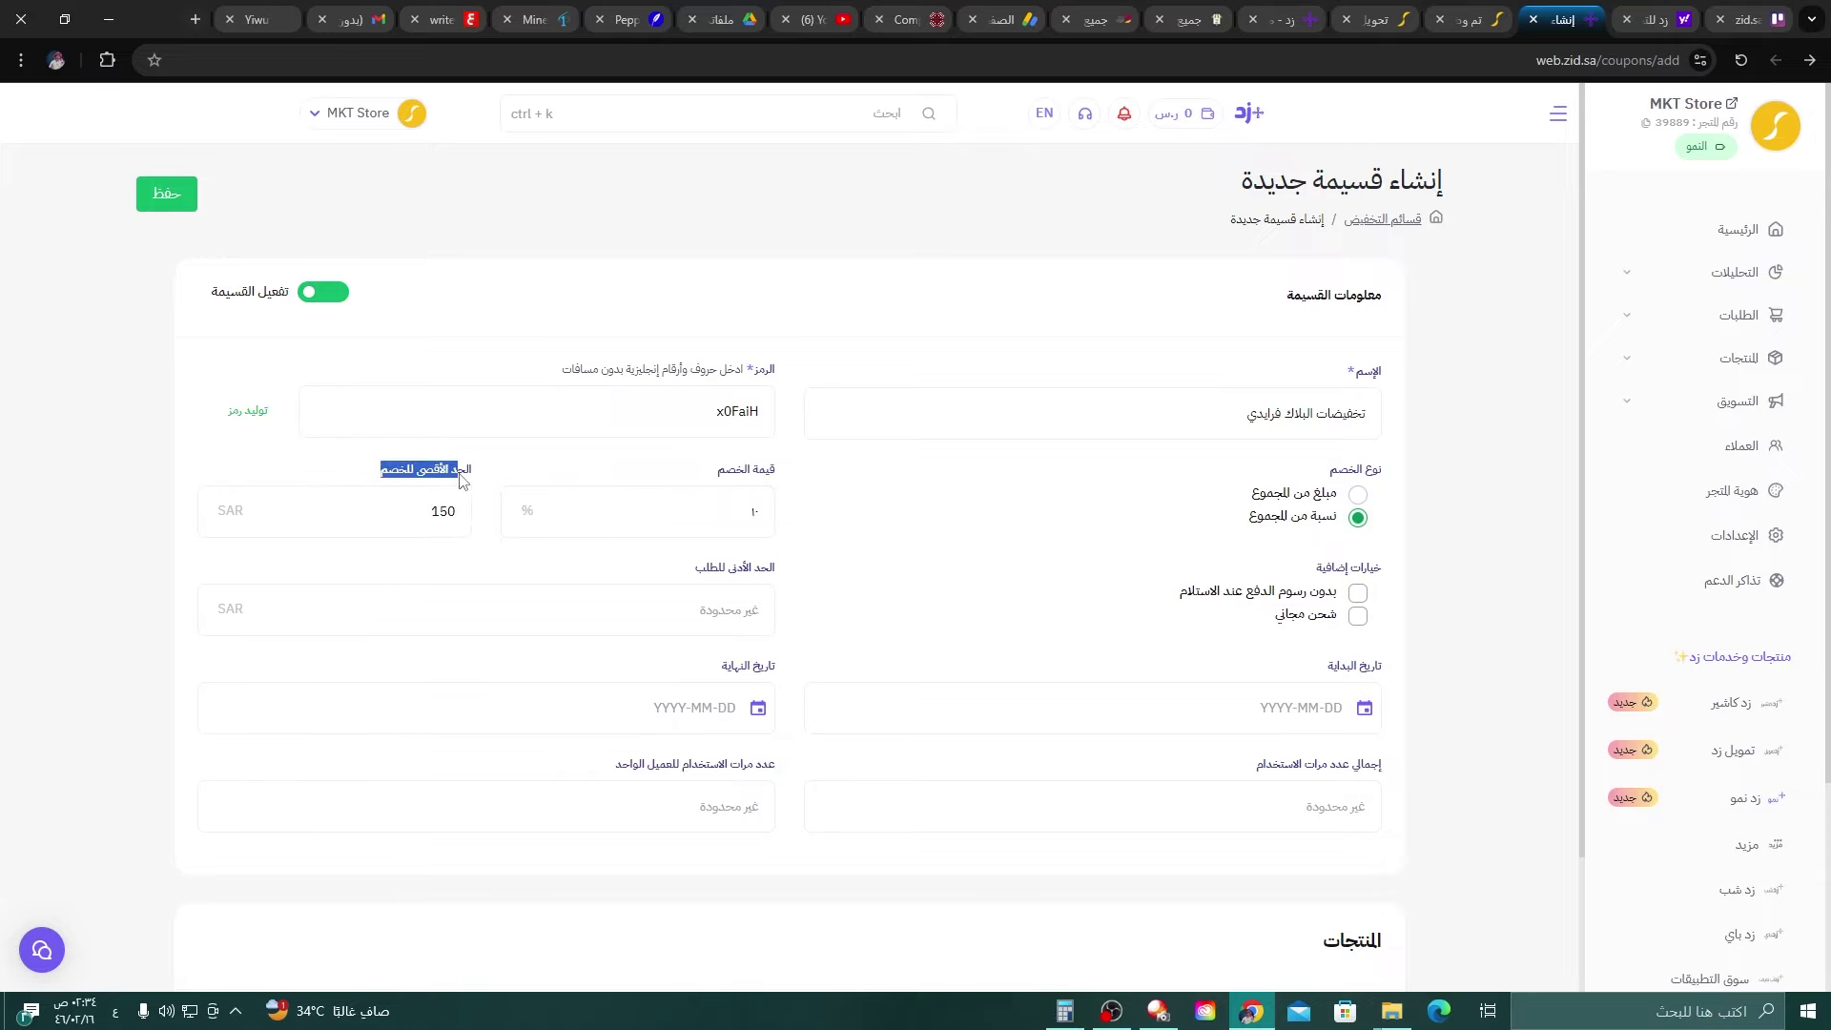
Switch to the calculator and multiply 1500 by 4 to work out an example order total.
left_click(434, 515)
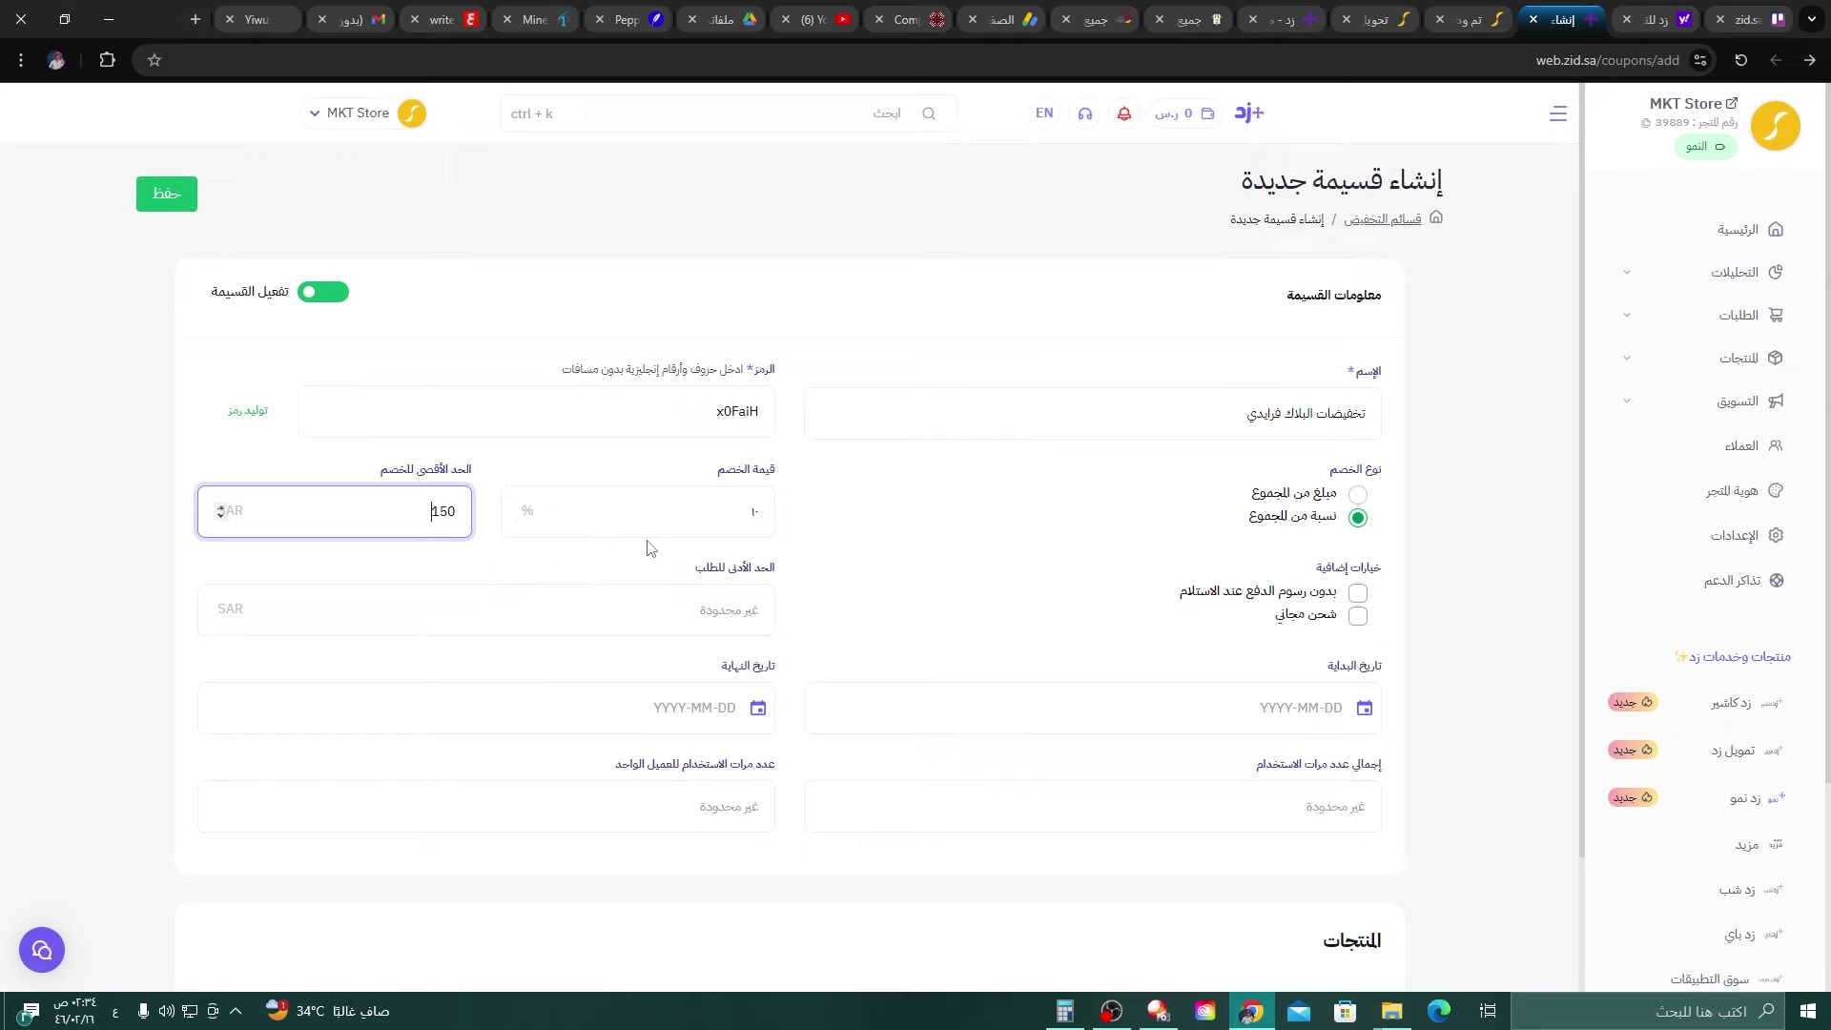
left_click(1068, 1014)
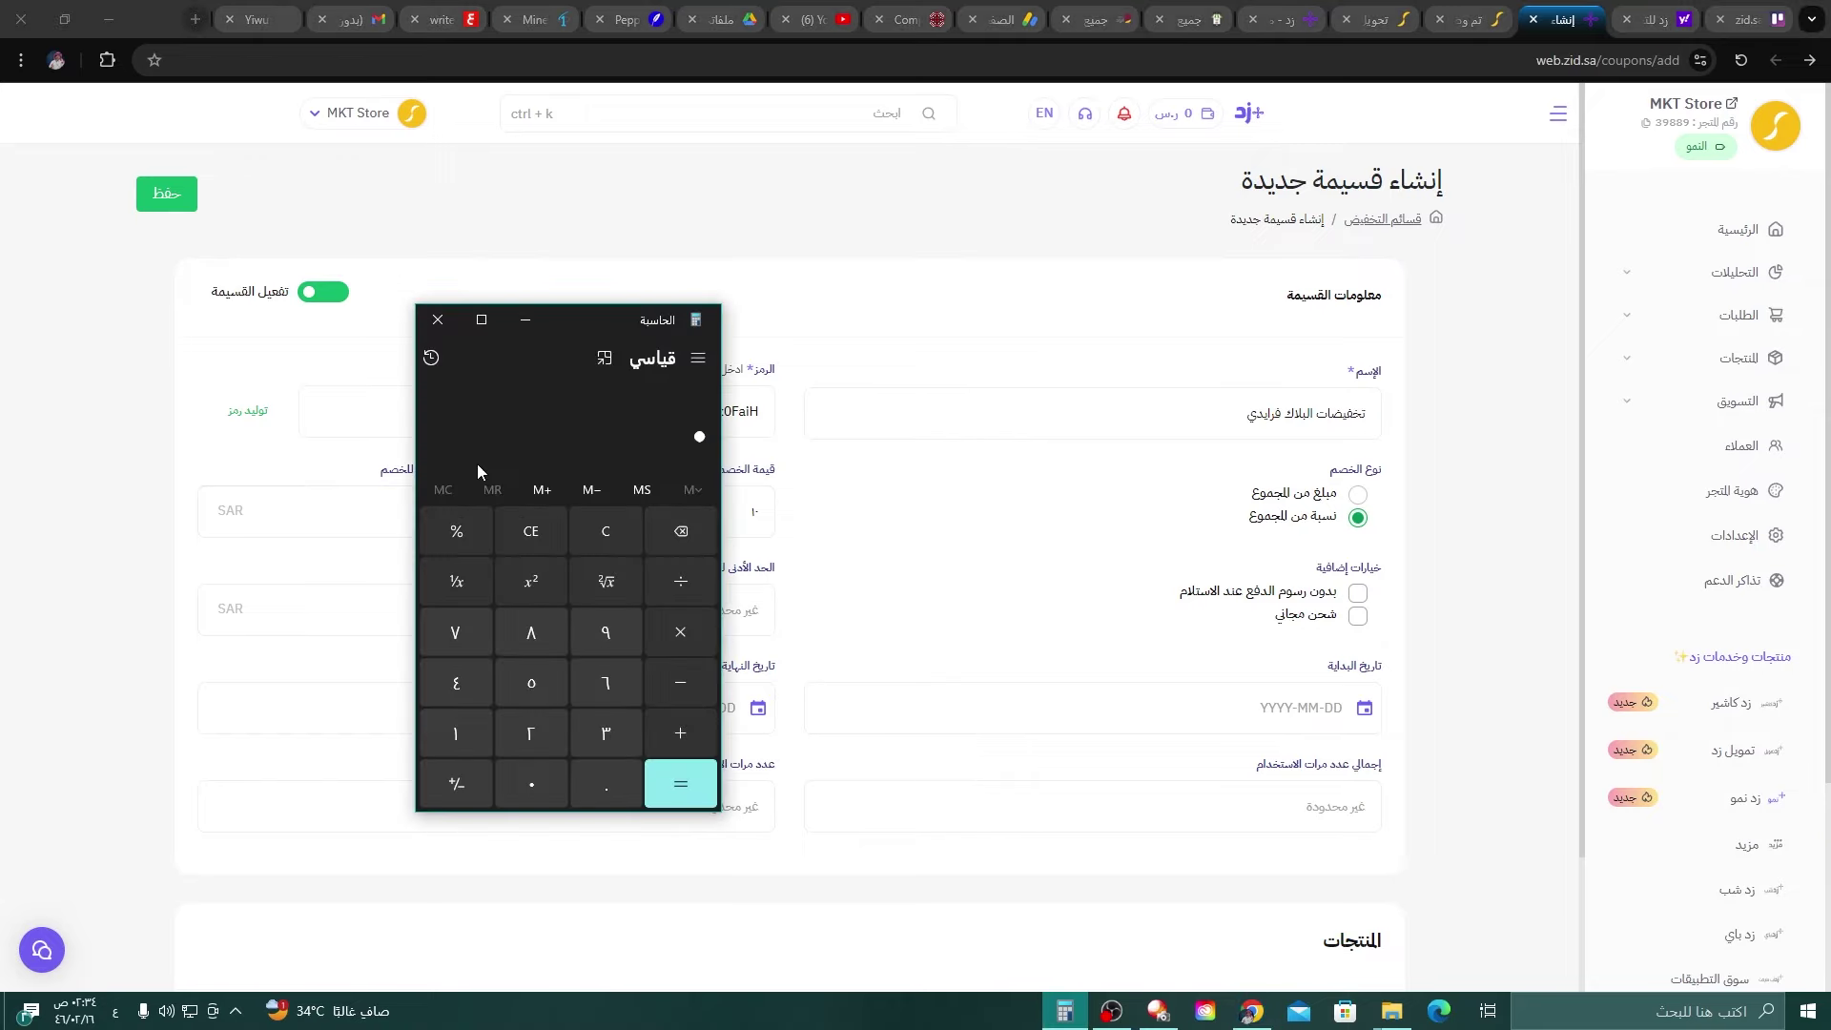
left_click(449, 741)
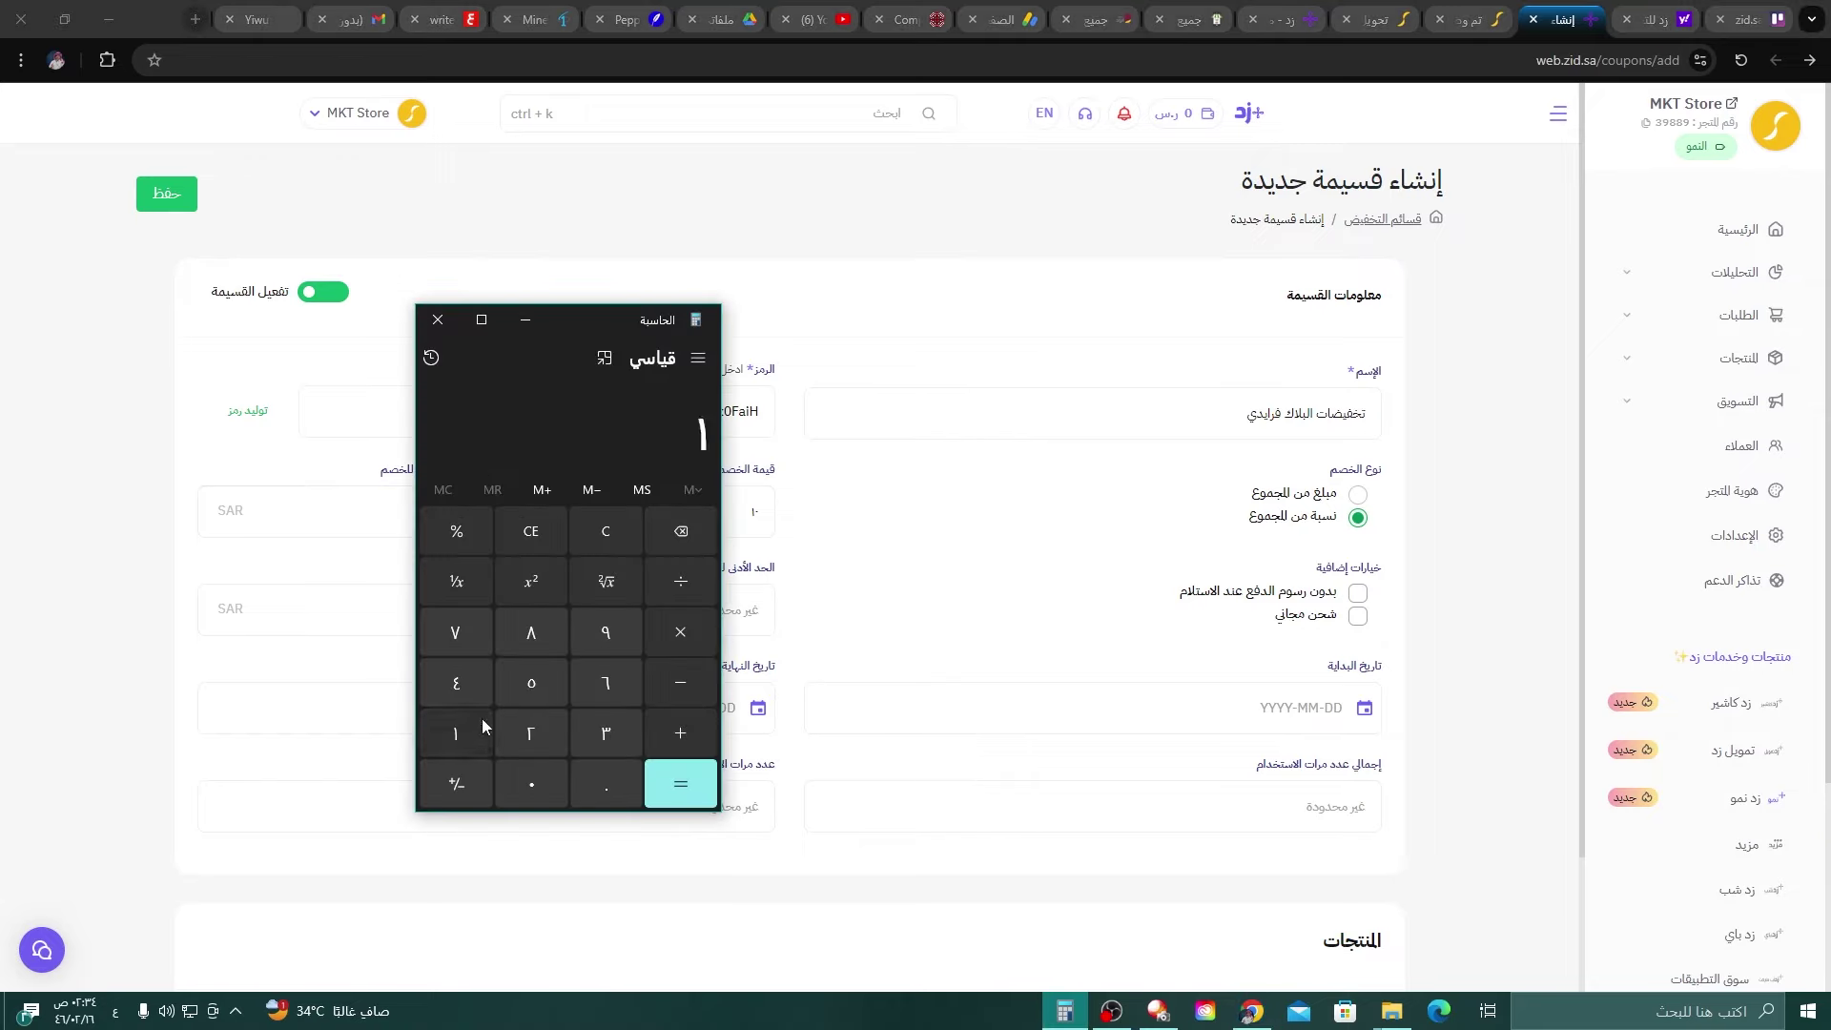
left_click(534, 694)
left_click(525, 777)
left_click(527, 777)
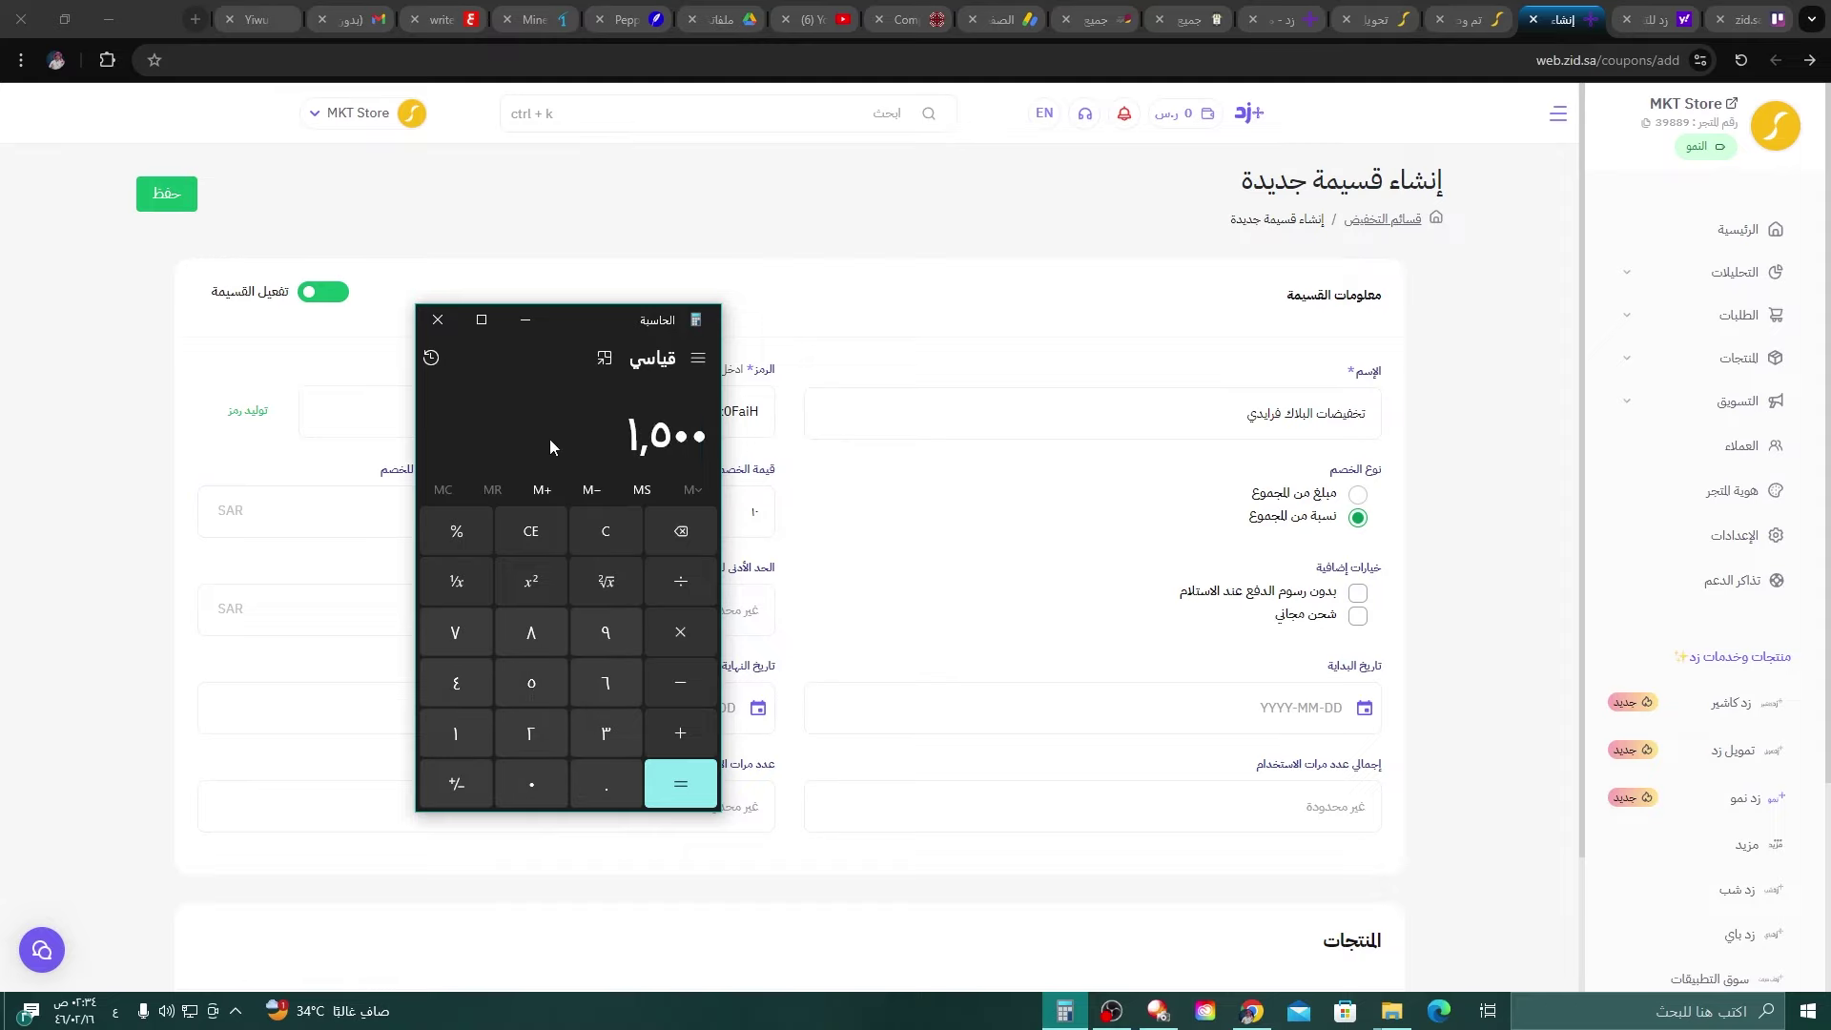
left_click(472, 678)
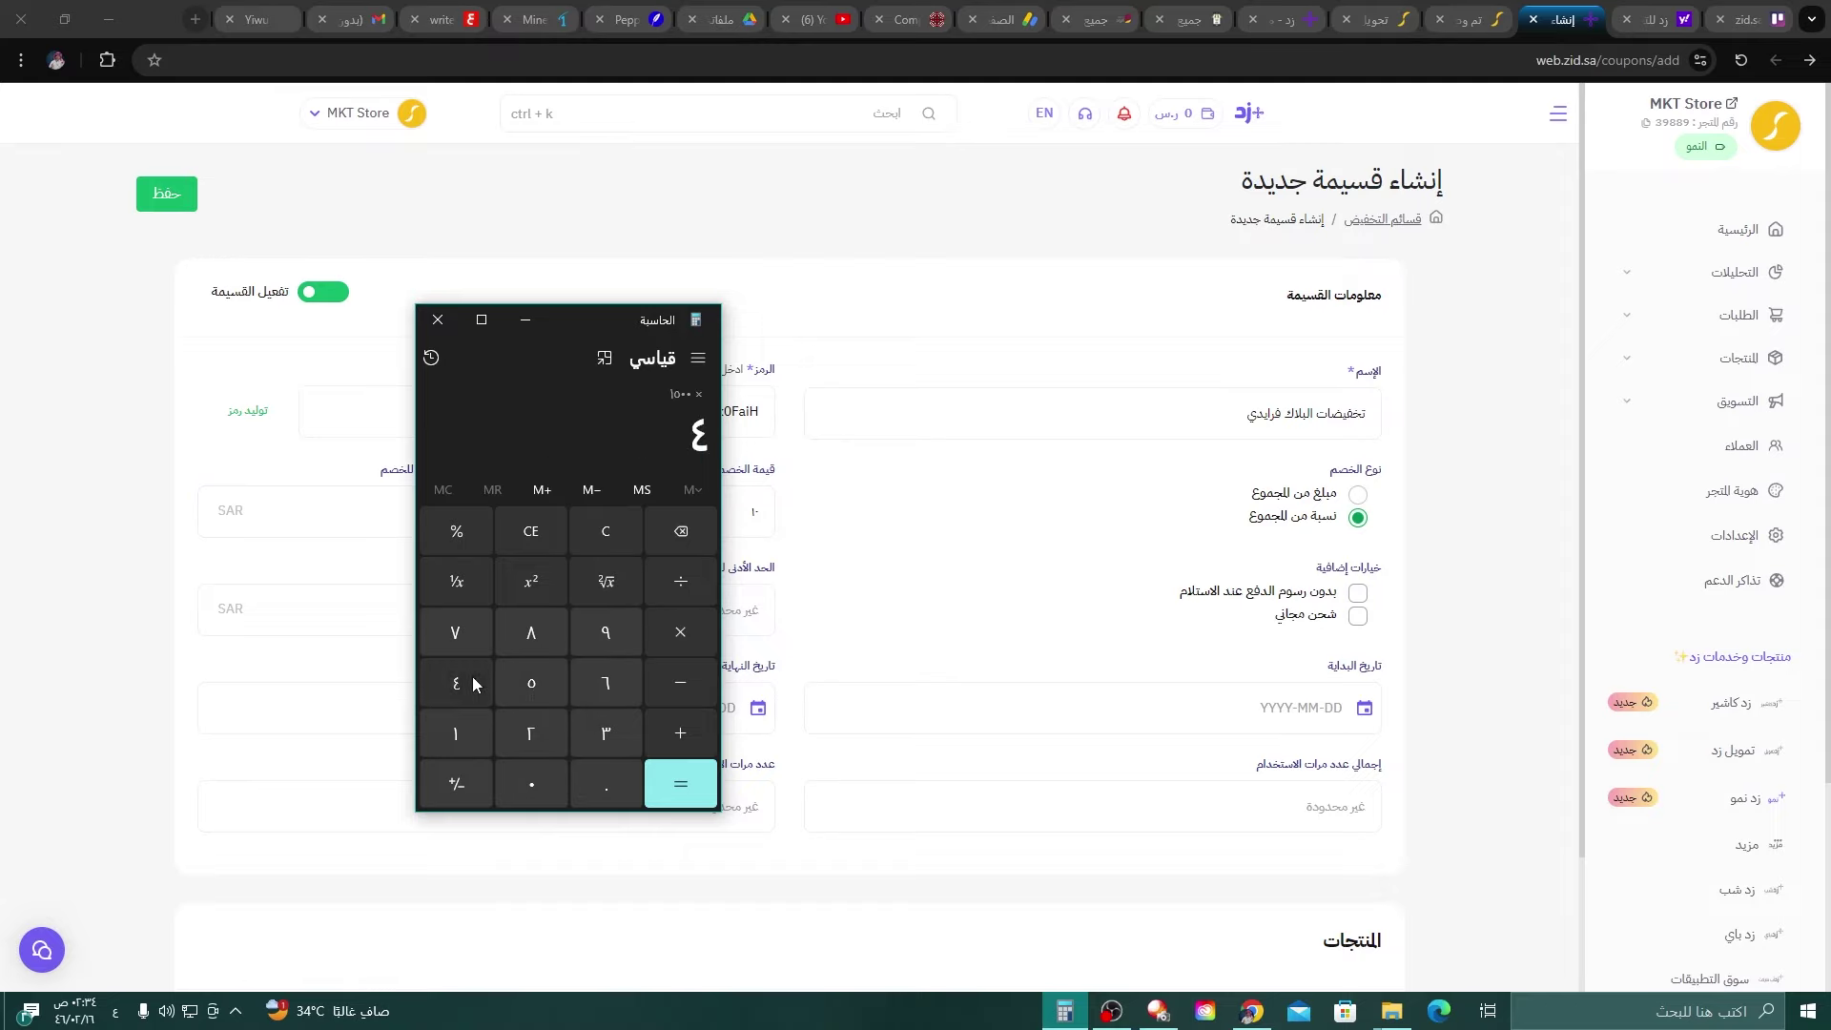
left_click(680, 783)
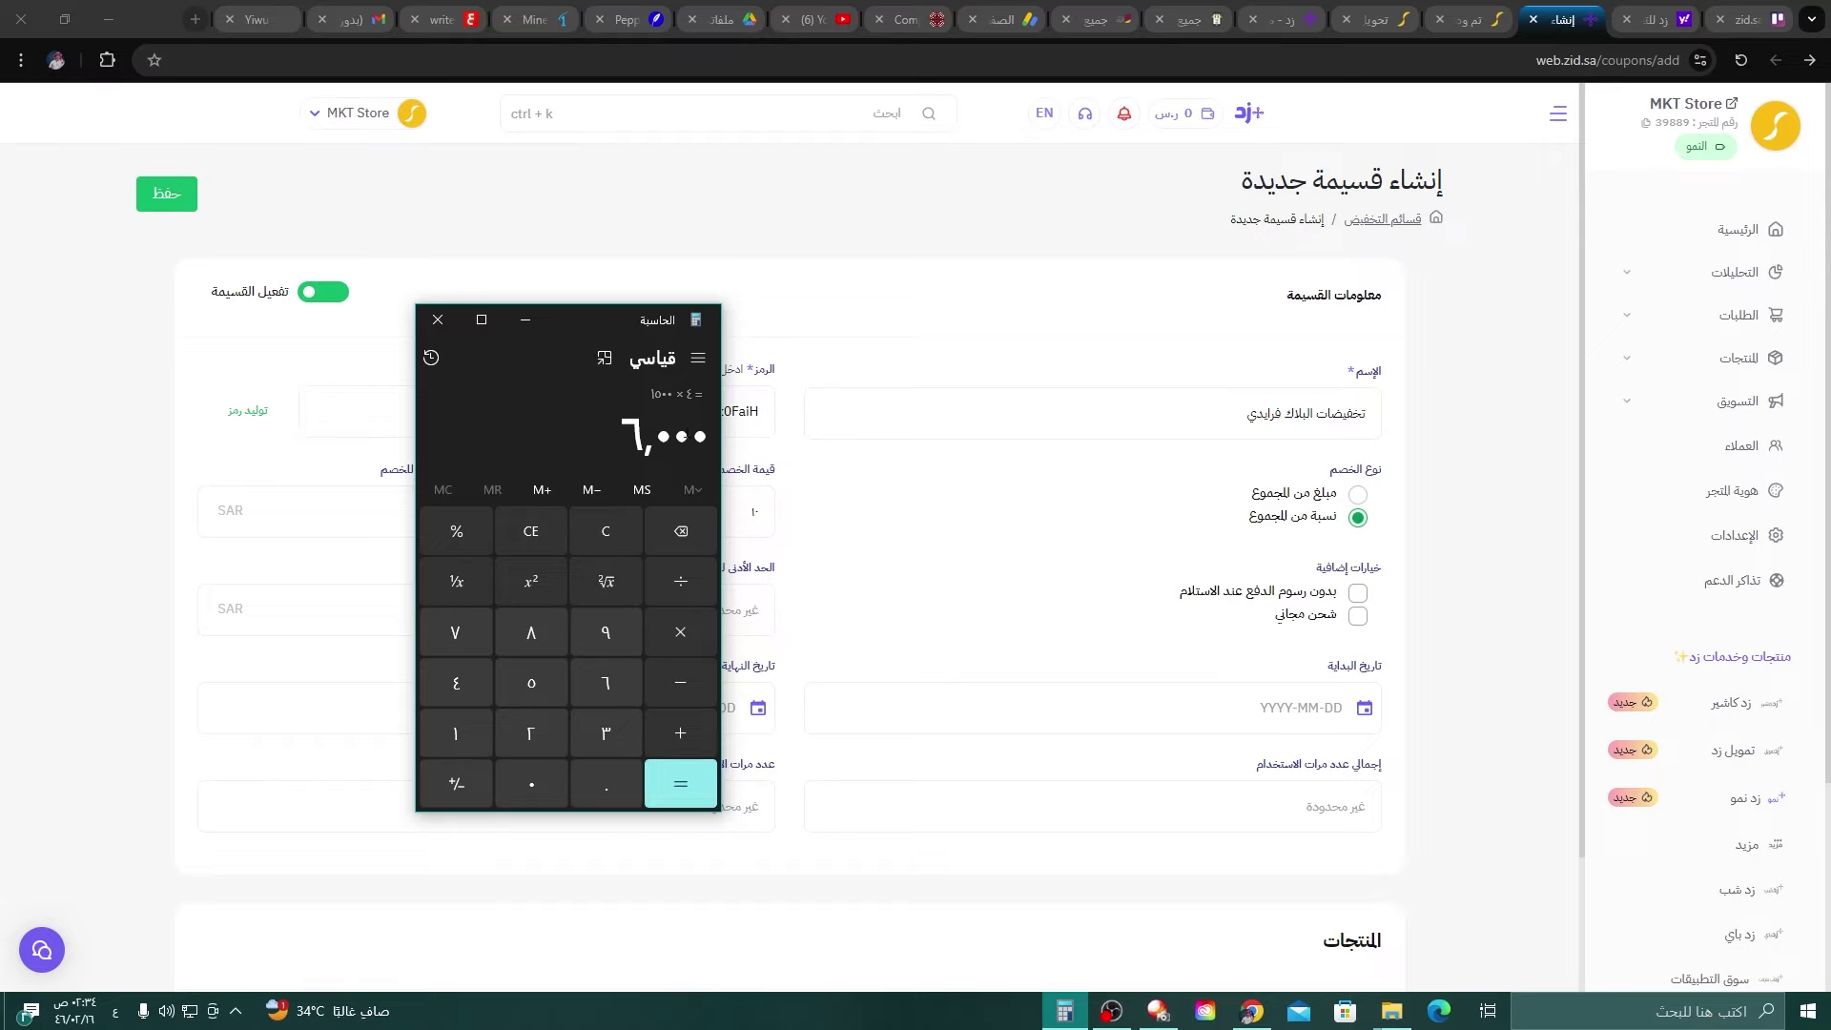
Move the calculator off the discount fields and subtract 10% from the example order total.
left_click_drag(576, 320, 982, 315)
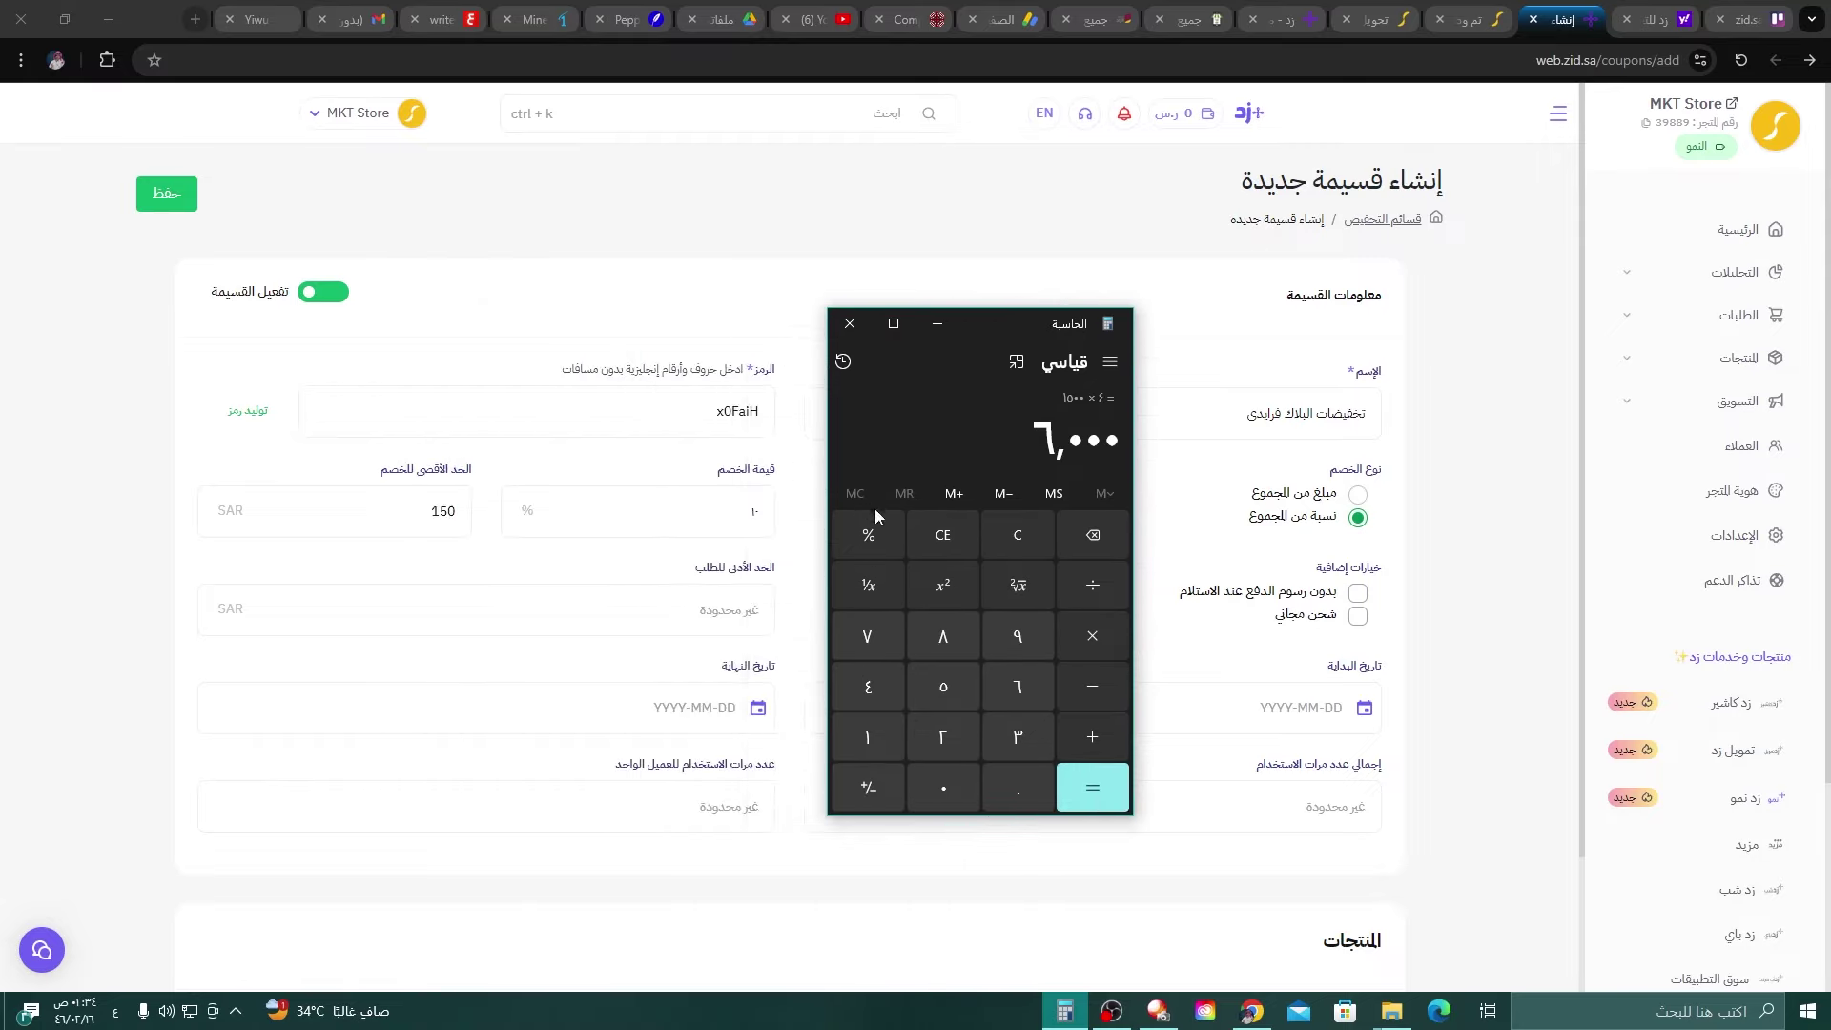
left_click(1090, 708)
left_click(890, 752)
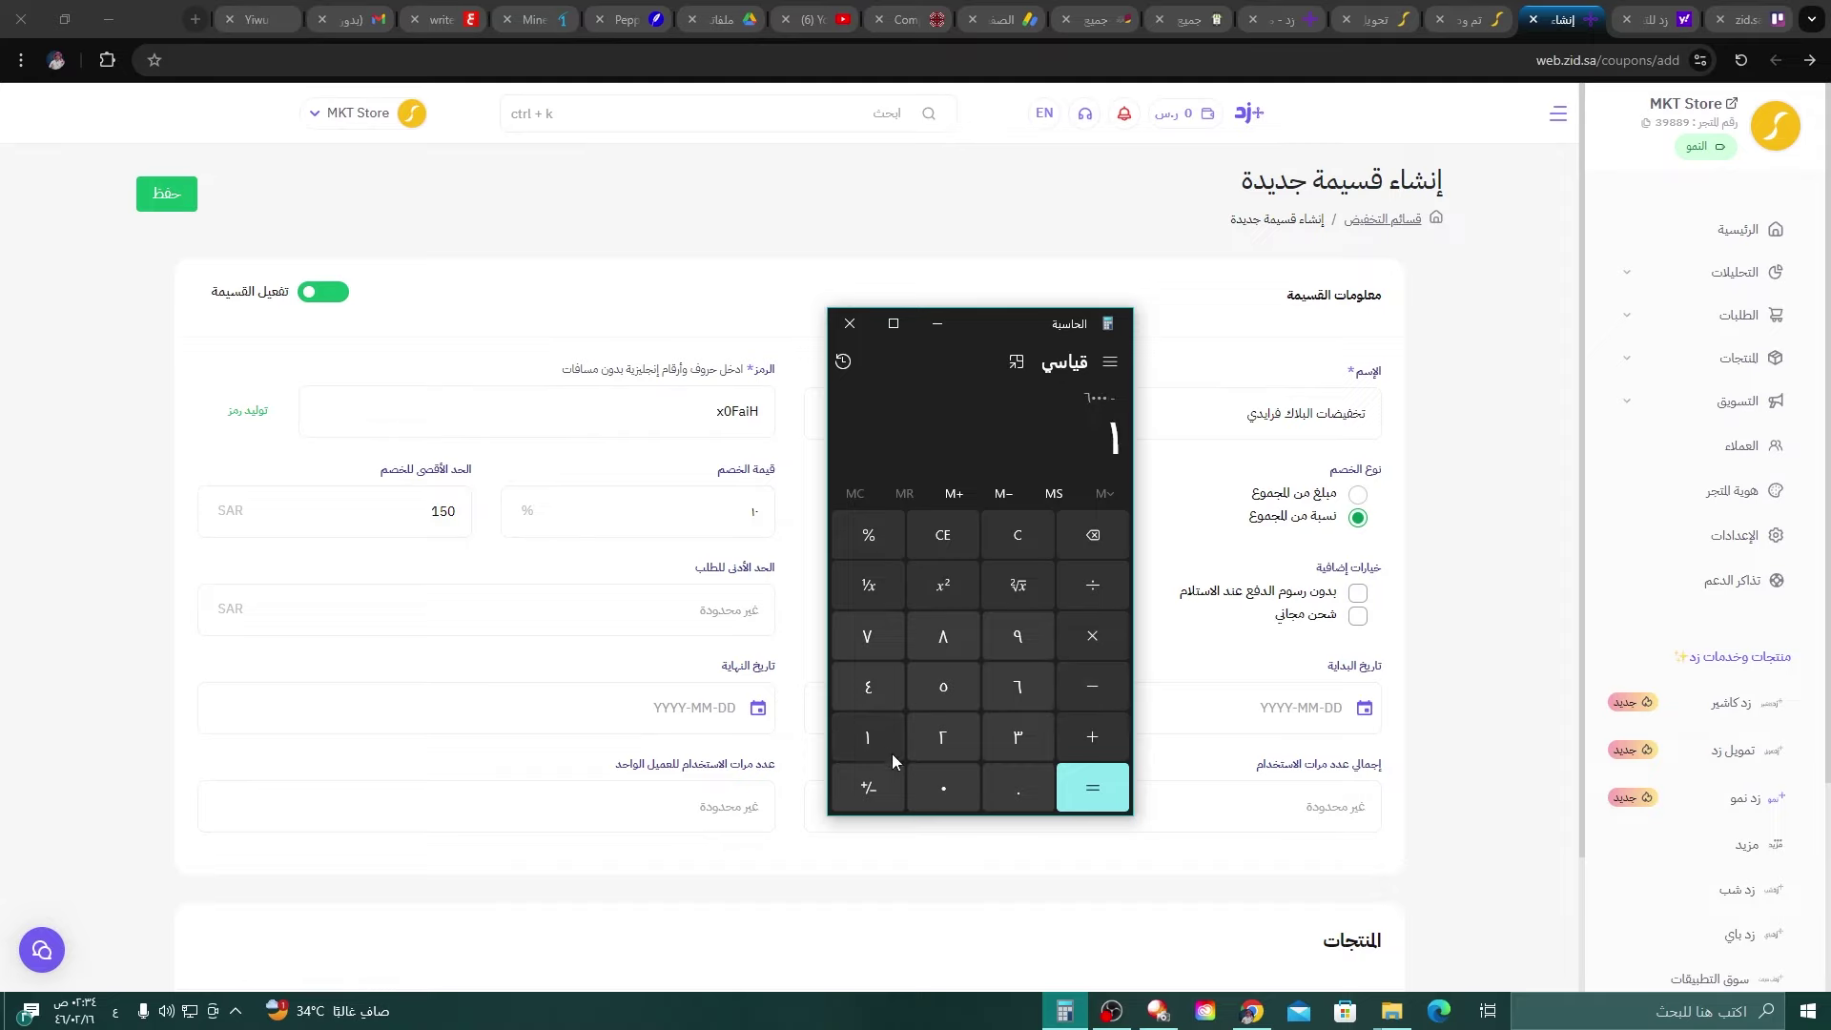
left_click(942, 797)
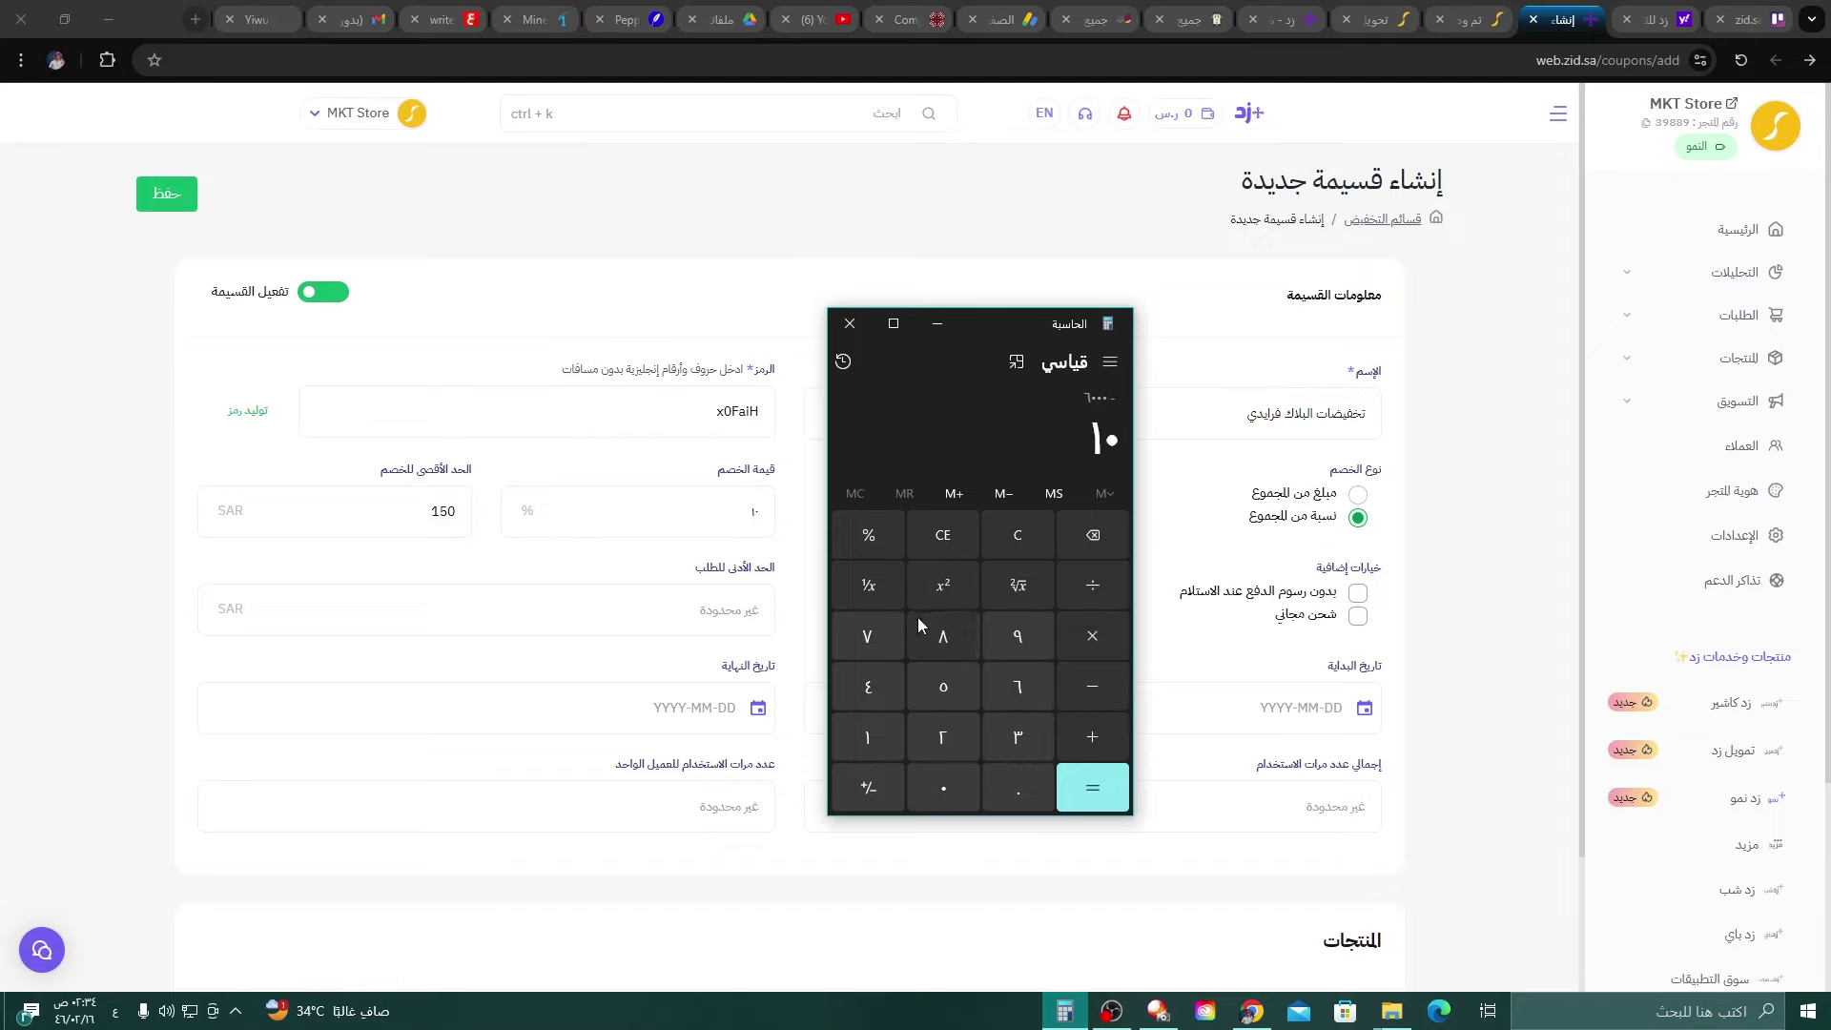
left_click(868, 535)
left_click(1093, 789)
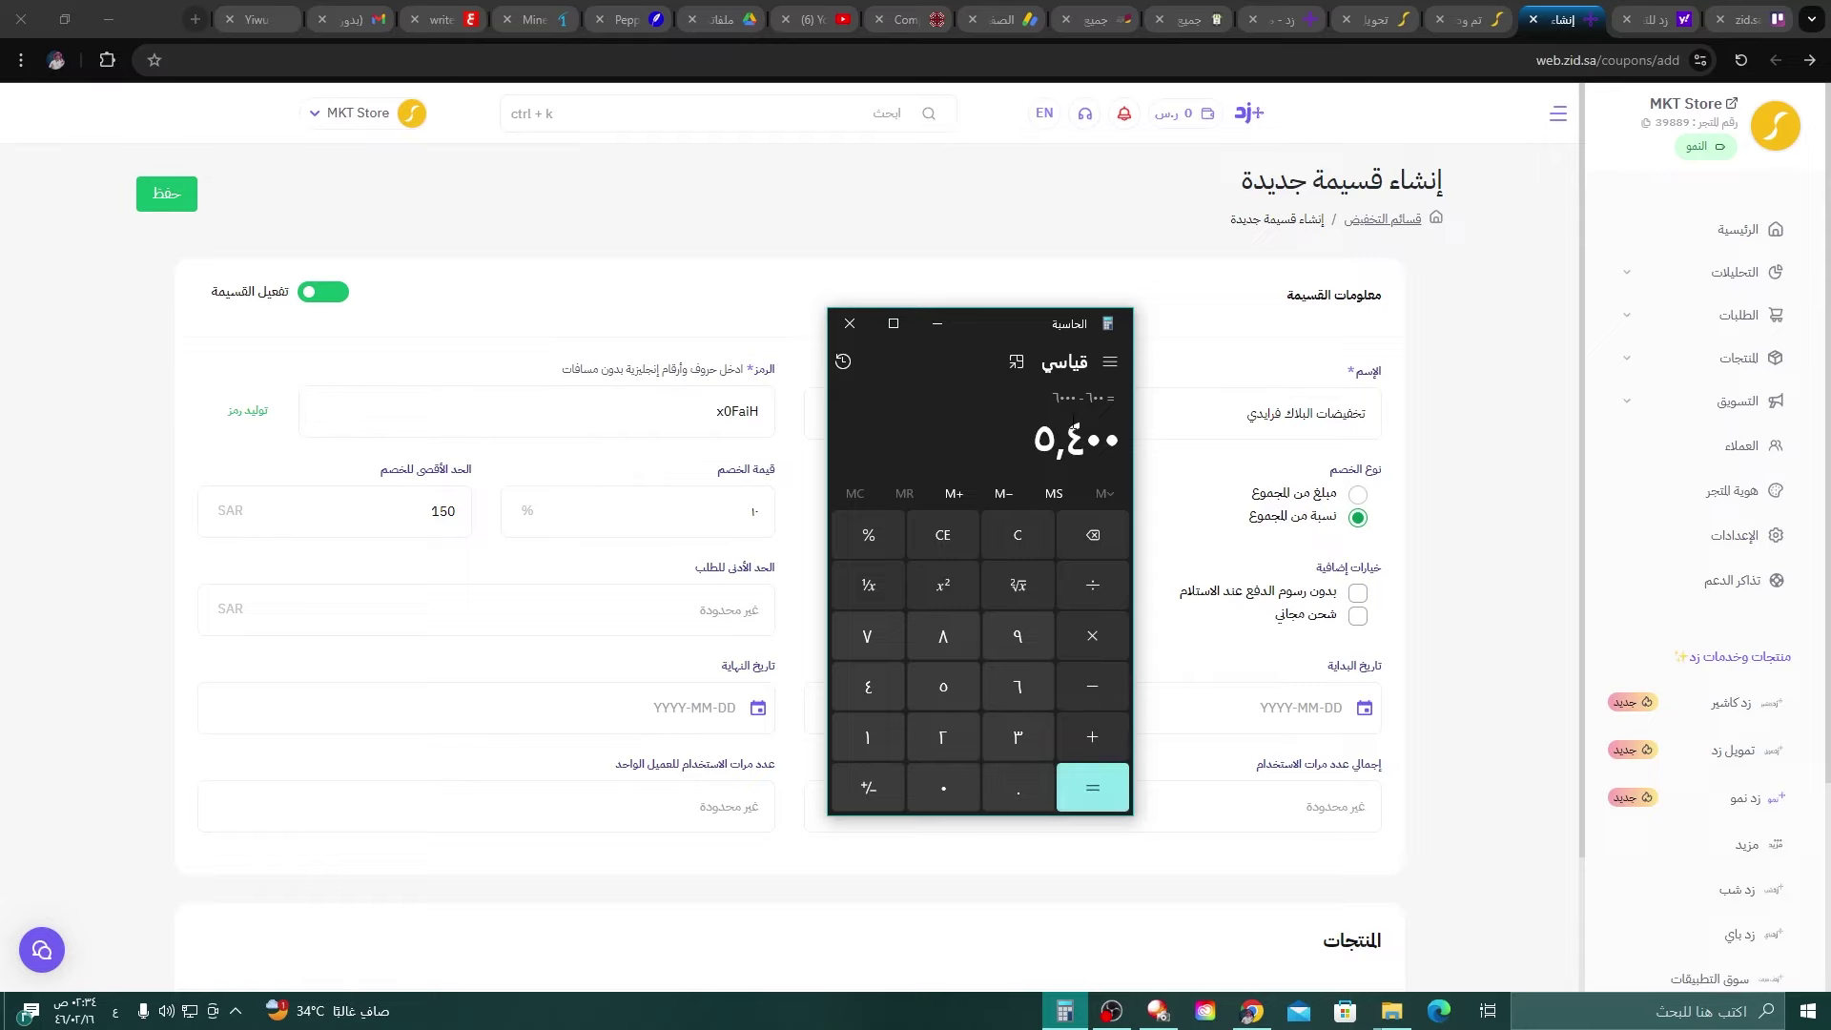
left_click_drag(1072, 434, 1114, 441)
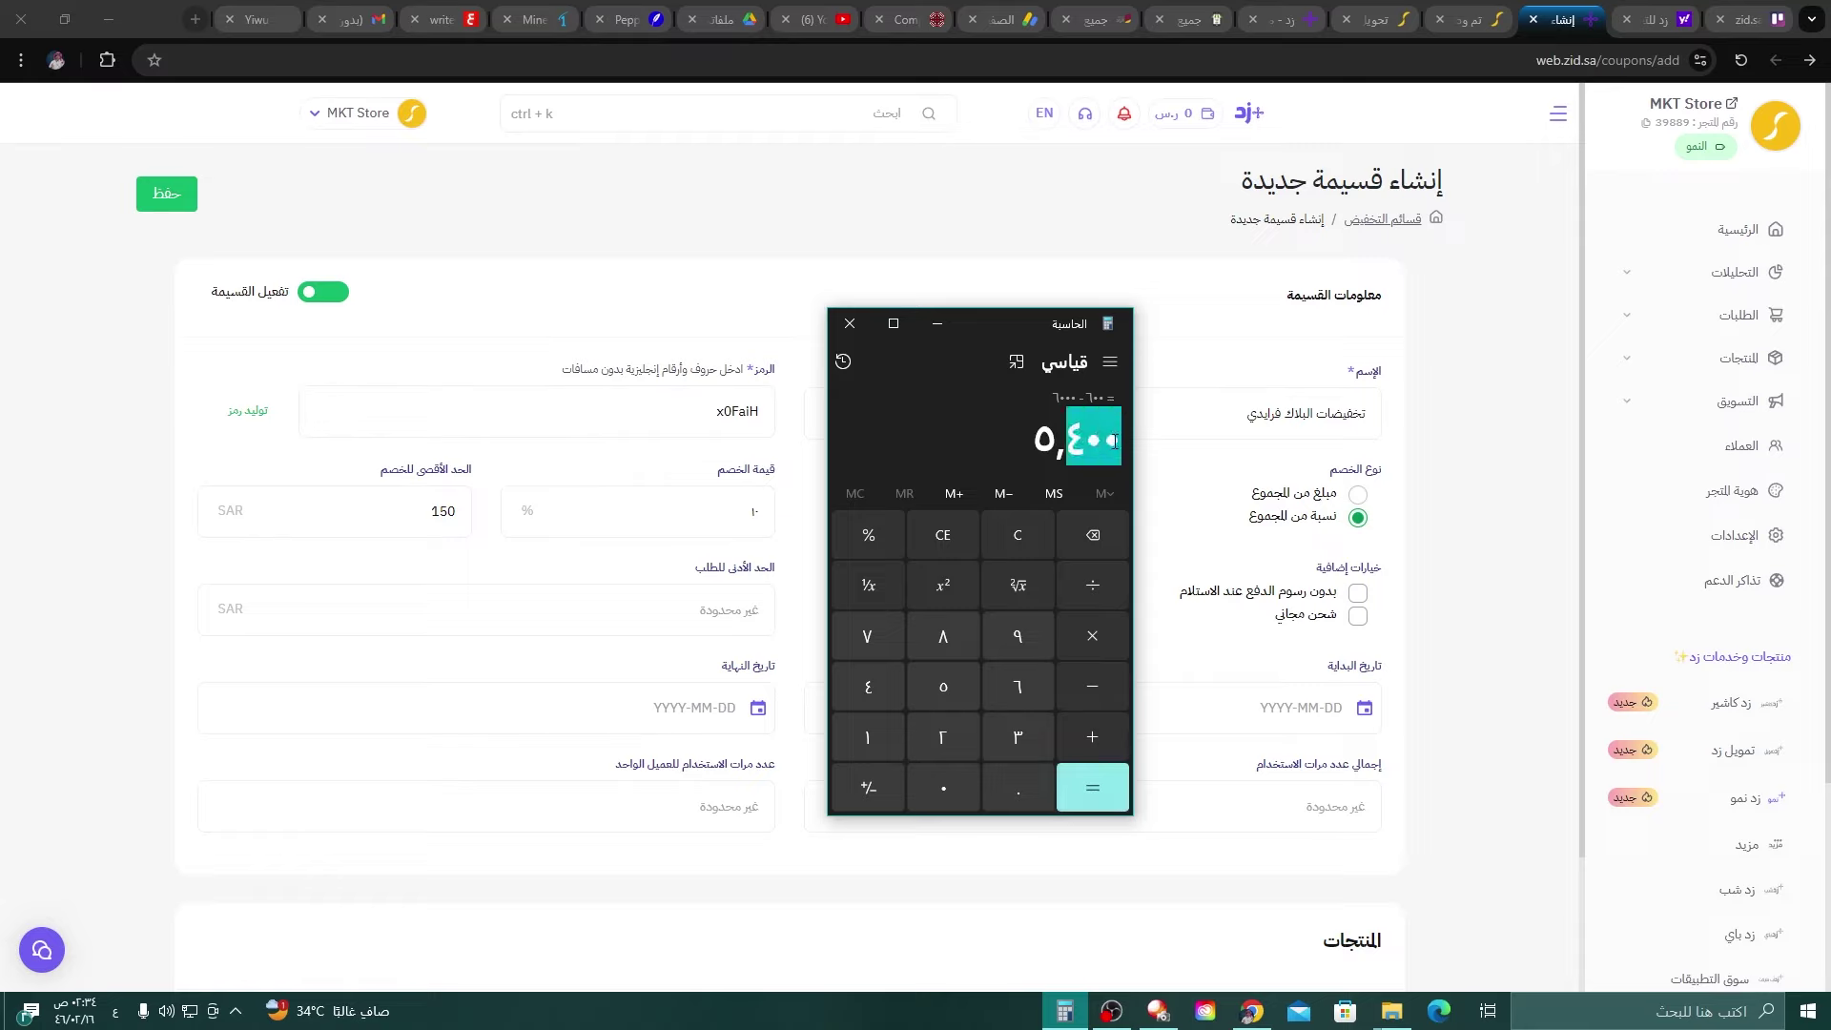
left_click(419, 522)
double_click(471, 513)
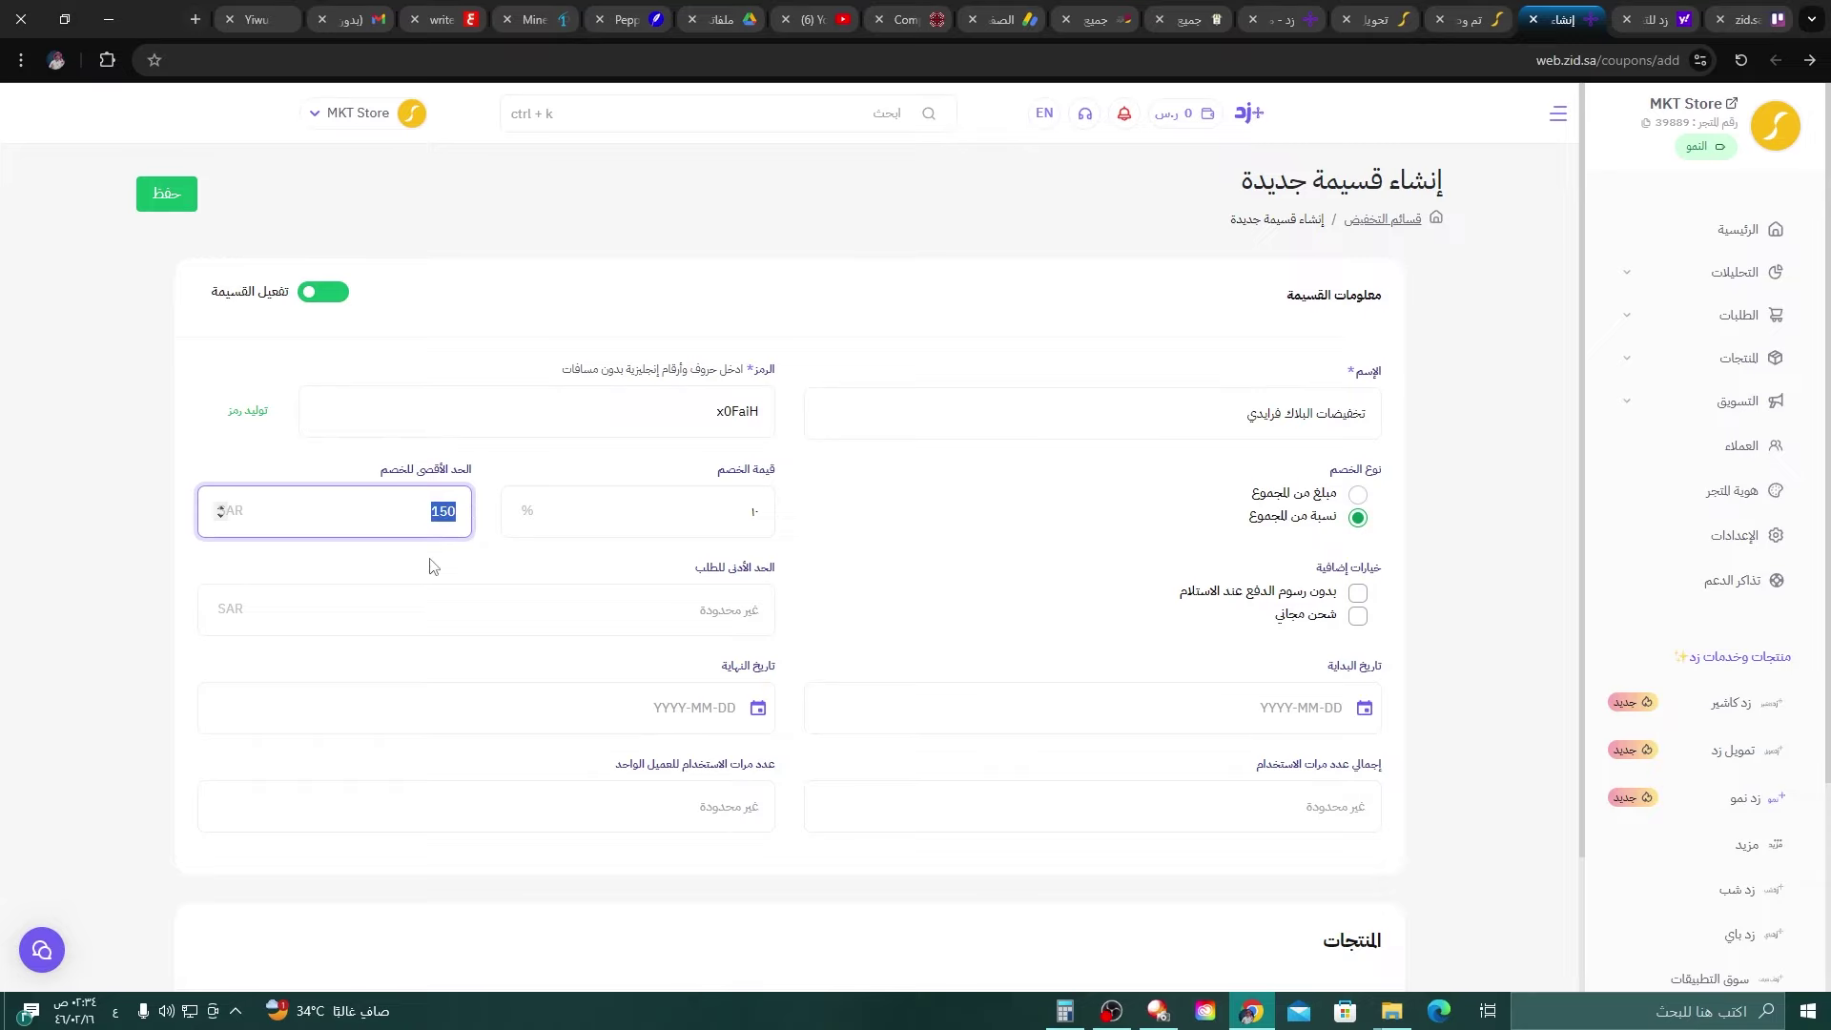
left_click(426, 512)
double_click(467, 520)
Enable the coupon's extra options for no cash-on-delivery fees (بدون رسوم الدفع عند الاستلام) and free shipping (شحن مجاني).
left_click(1358, 594)
left_click(1362, 625)
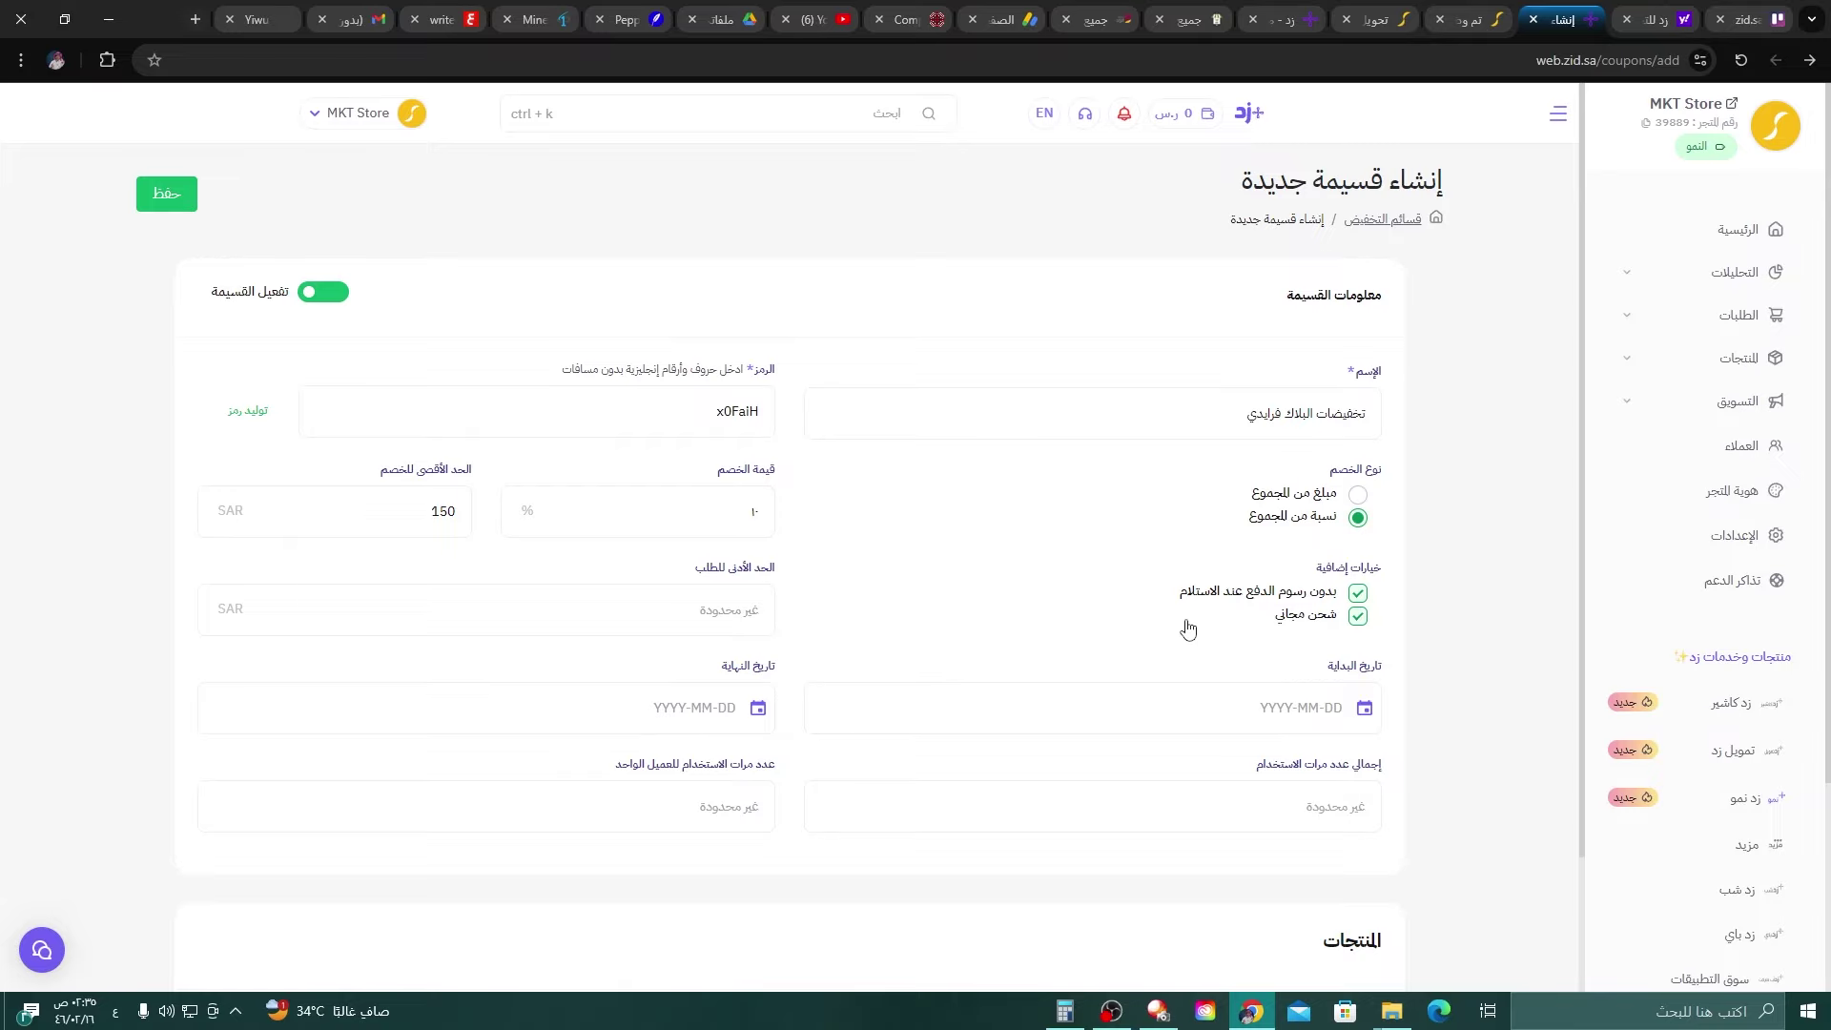
left_click(698, 602)
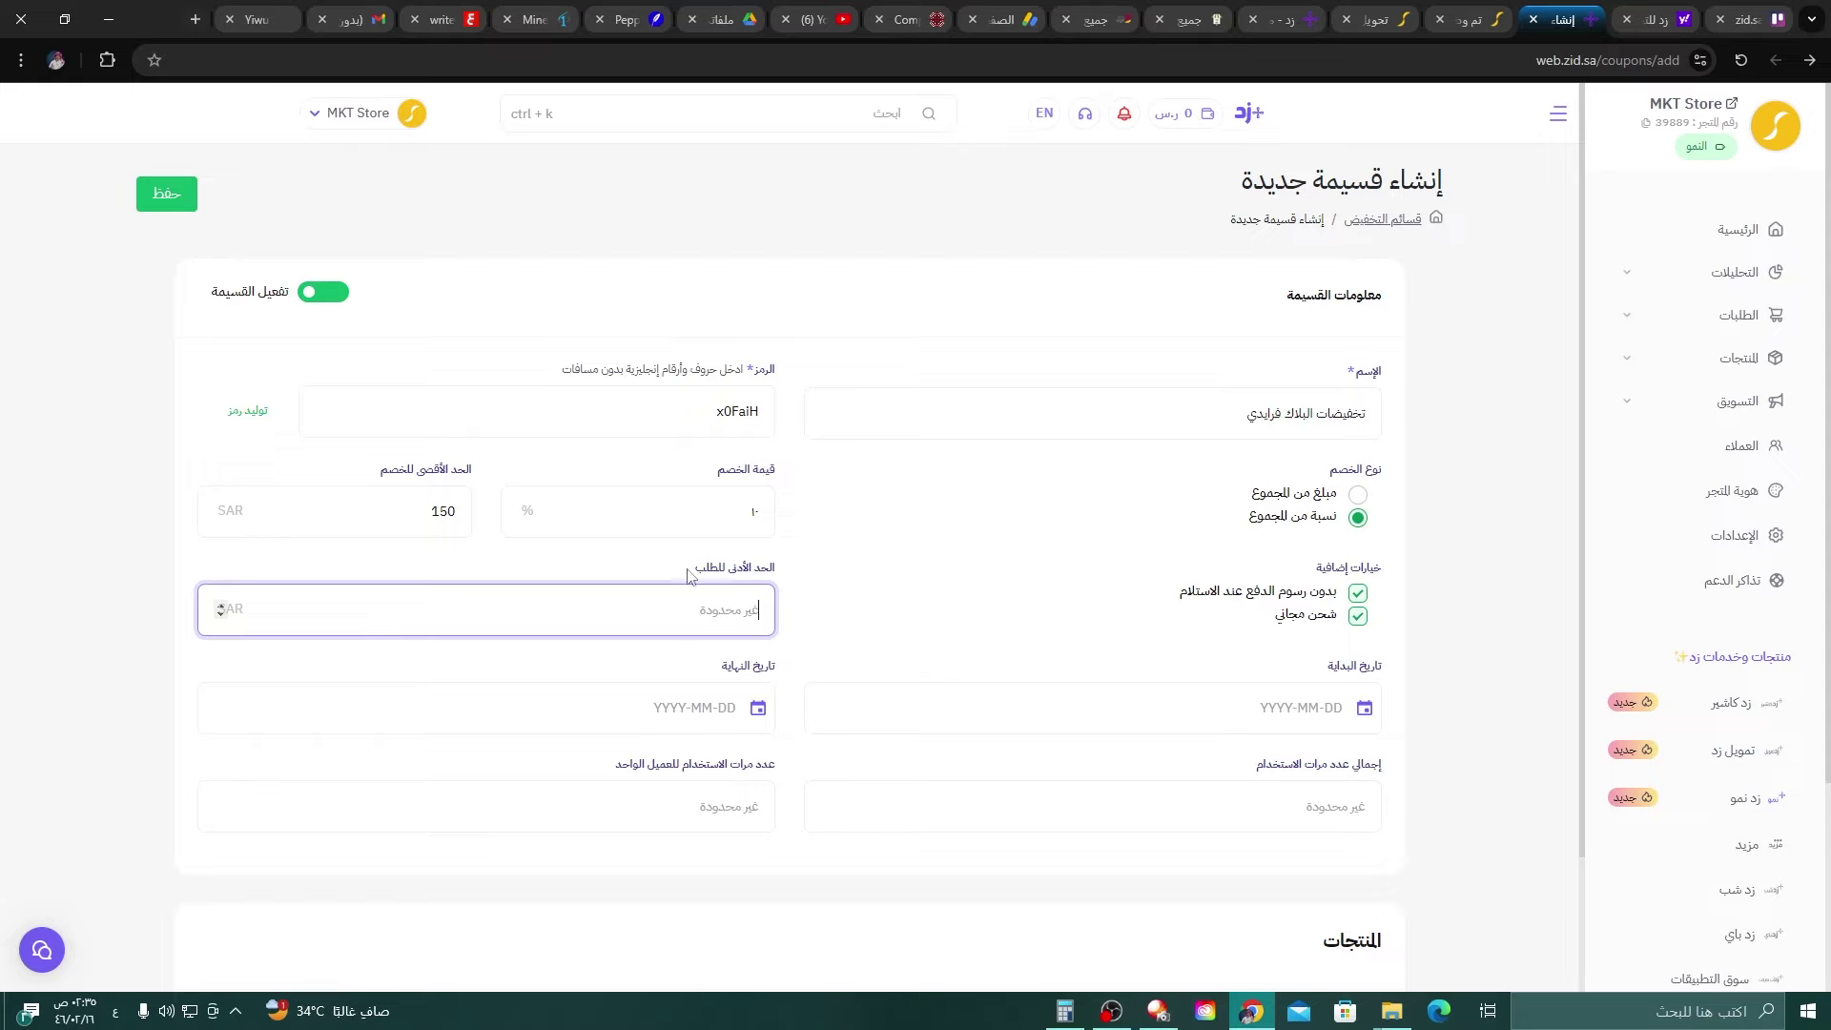
Set the coupon's start date to 2024-08-01 and end date to 2024-08-09, and turn its free shipping option off.
scroll(1040, 619, "down", 3)
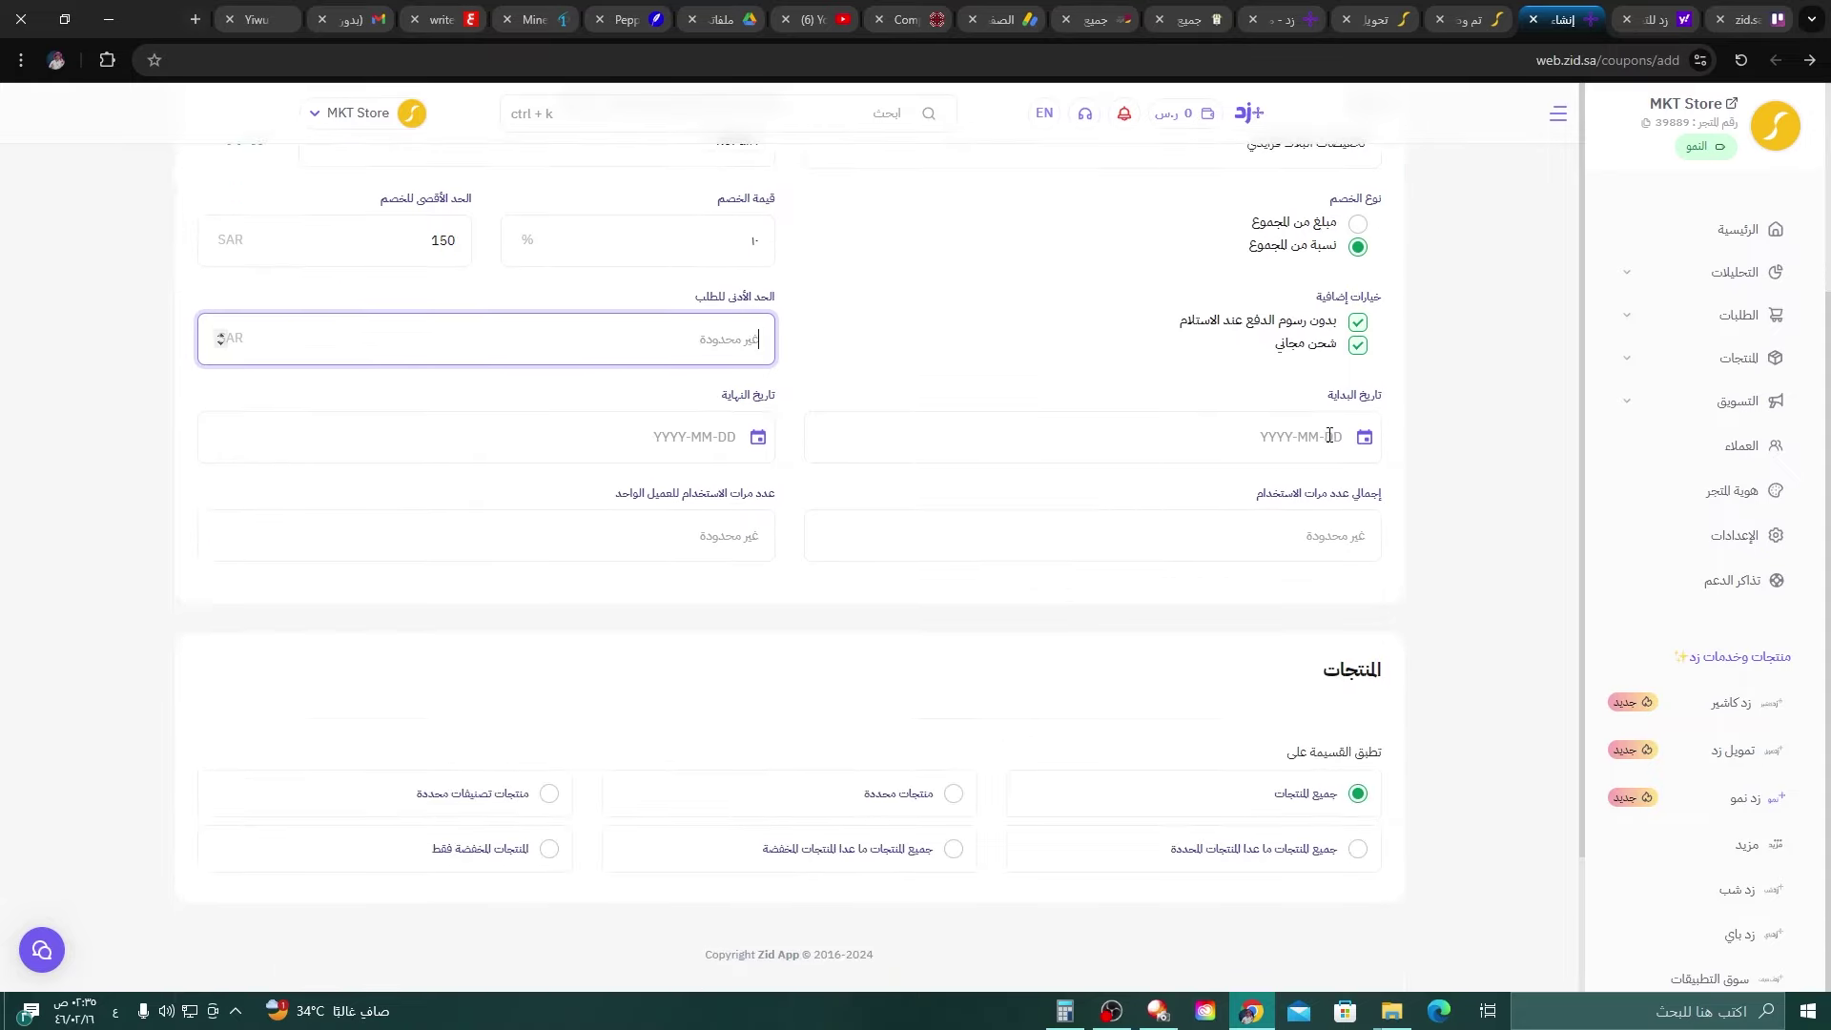
left_click(1192, 437)
left_click(1248, 540)
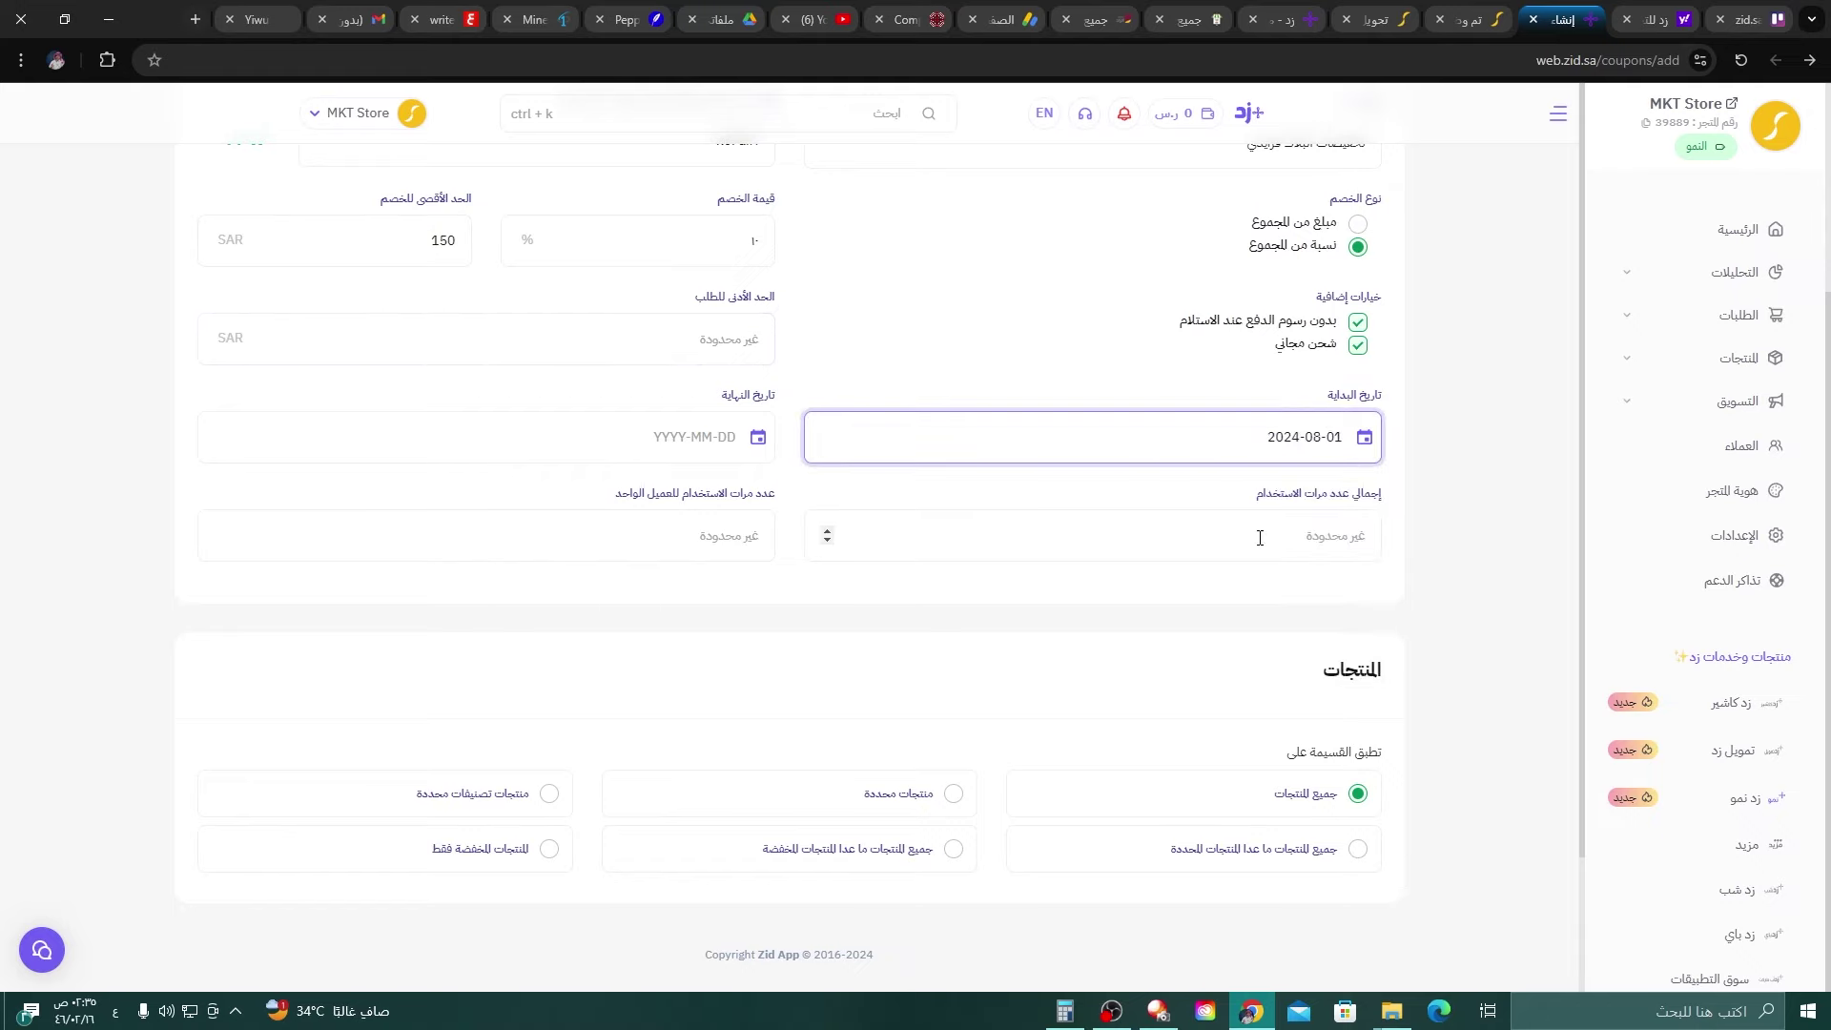
left_click(755, 437)
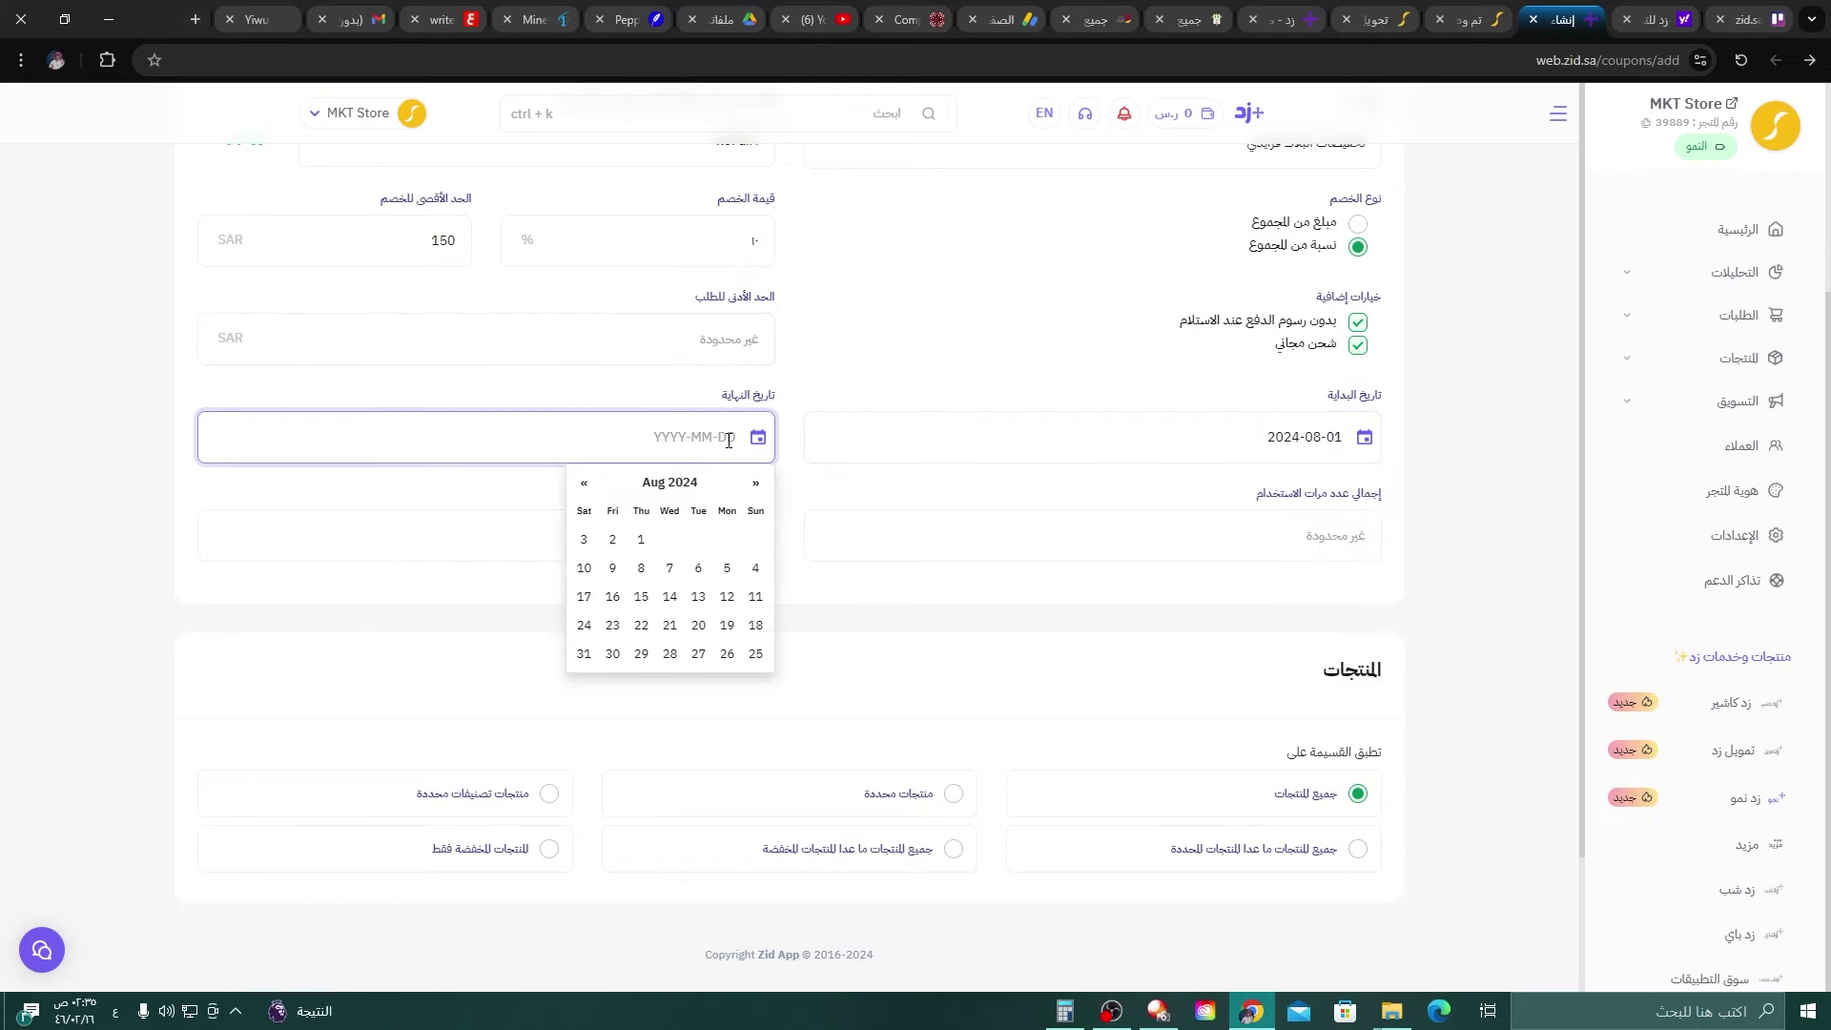
left_click(612, 568)
left_click(875, 356)
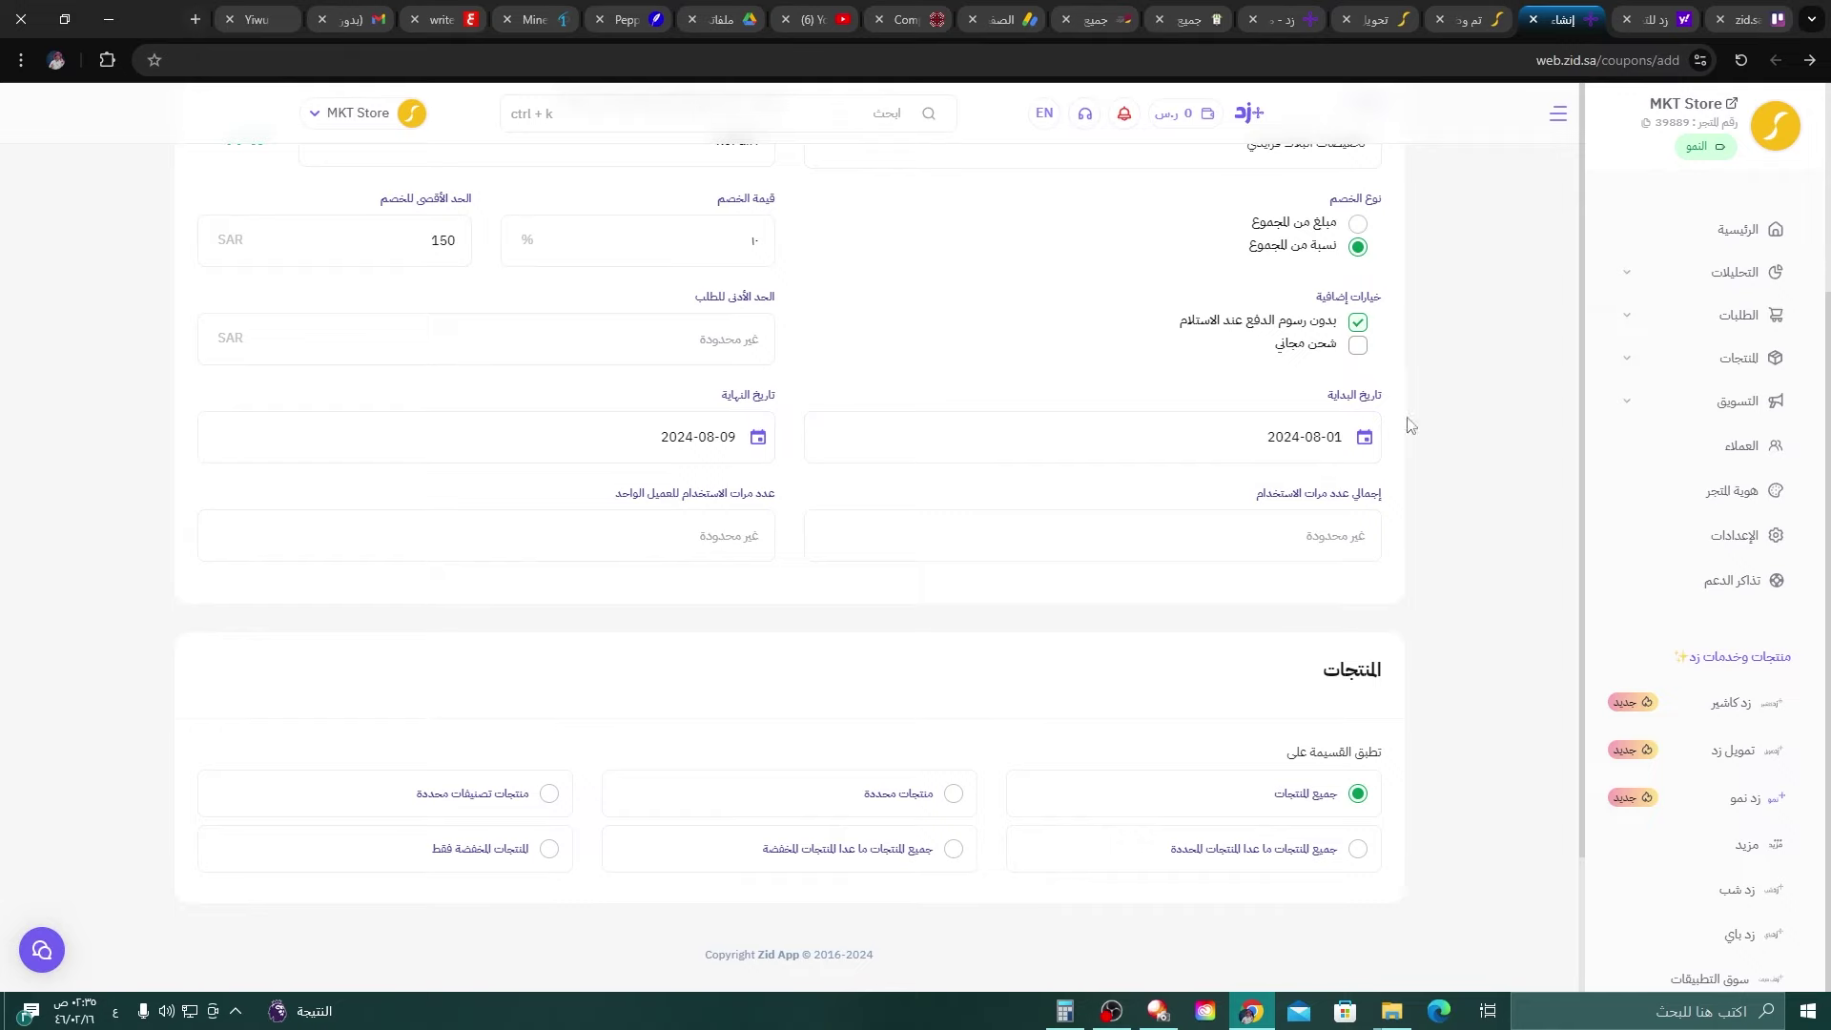
Review the coupon's name and the fields for total uses and uses per customer.
scroll(728, 425, "up", 2)
left_click_drag(1243, 334, 1392, 347)
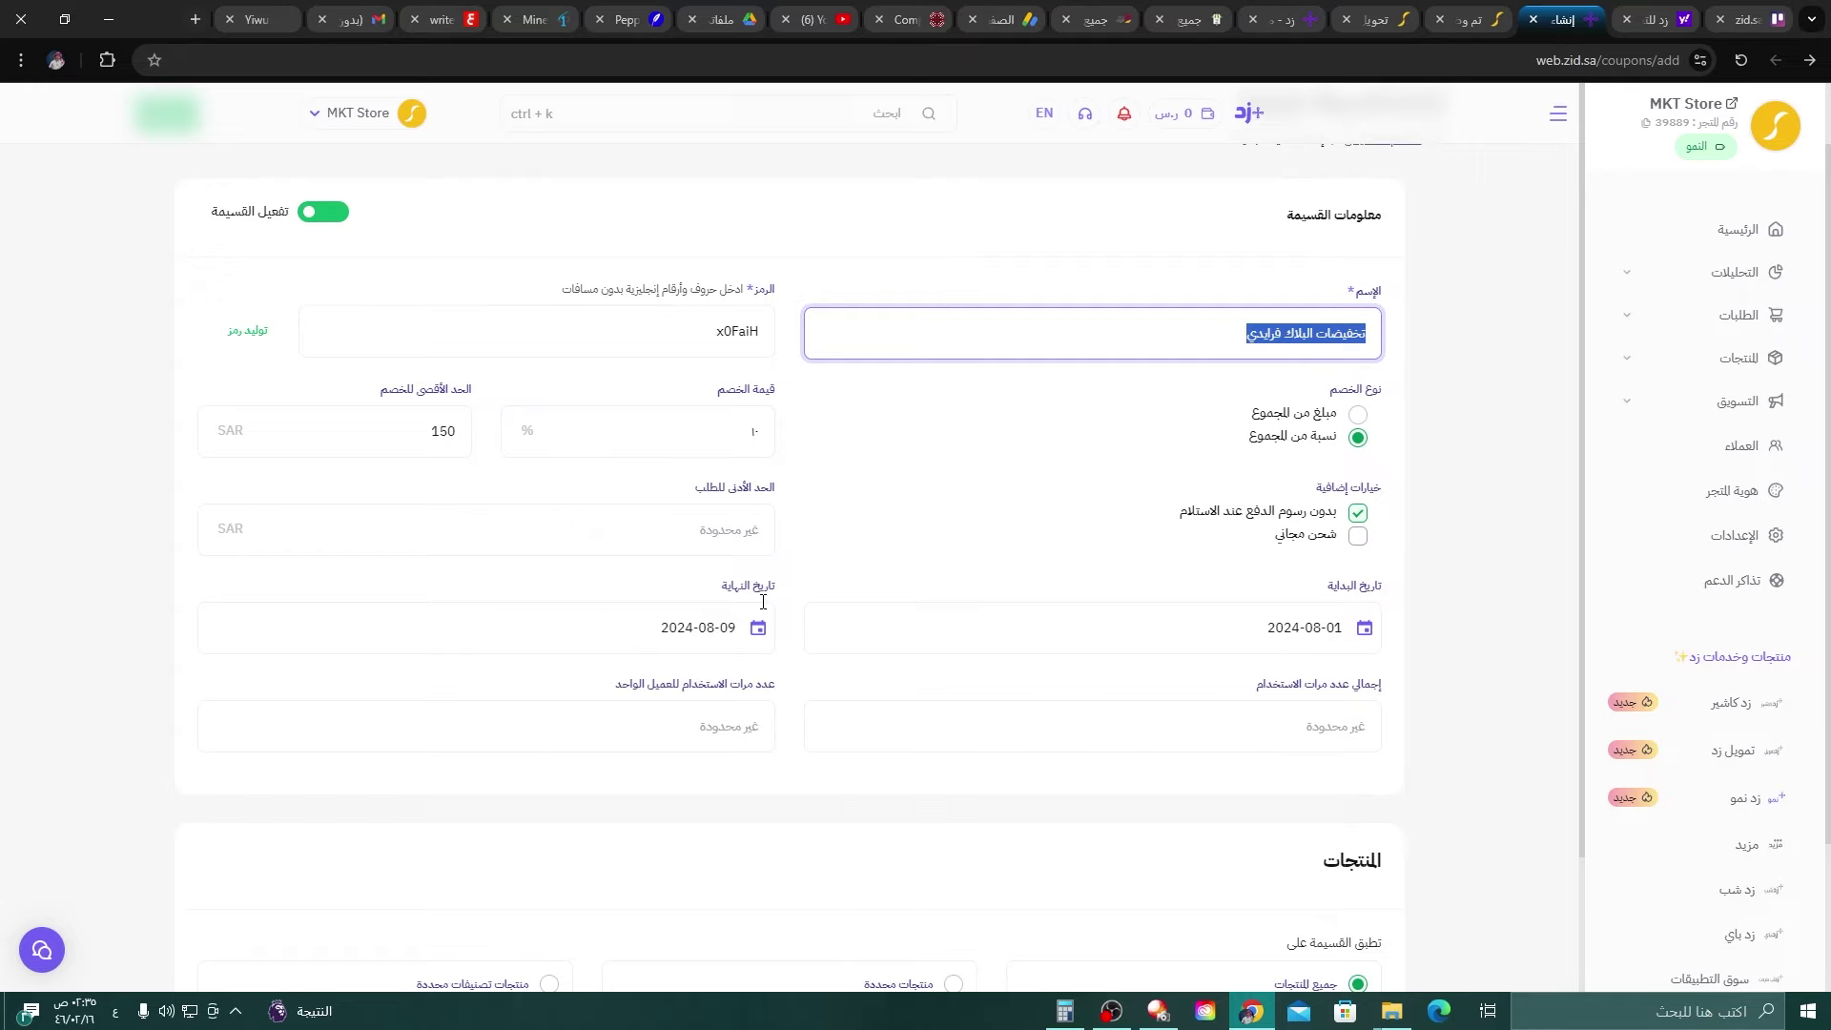
scroll(763, 602, "down", 2)
left_click_drag(1334, 494, 1383, 500)
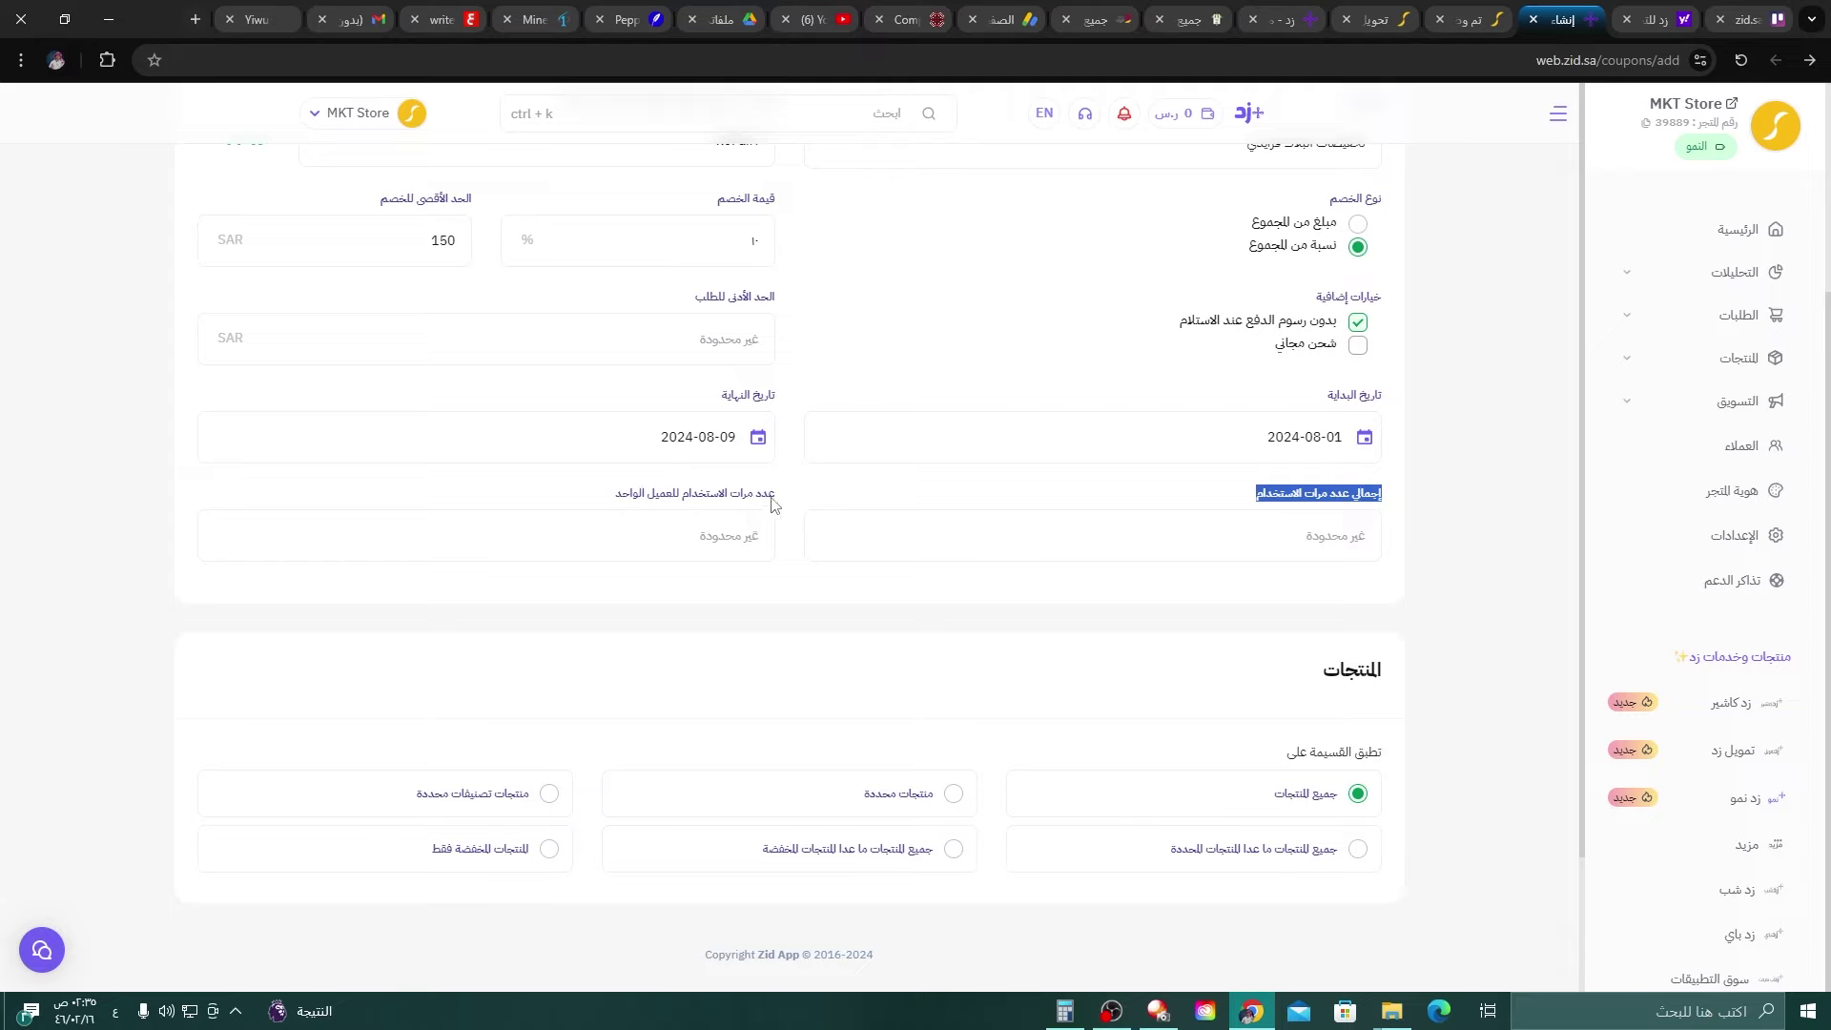
left_click_drag(775, 495, 615, 503)
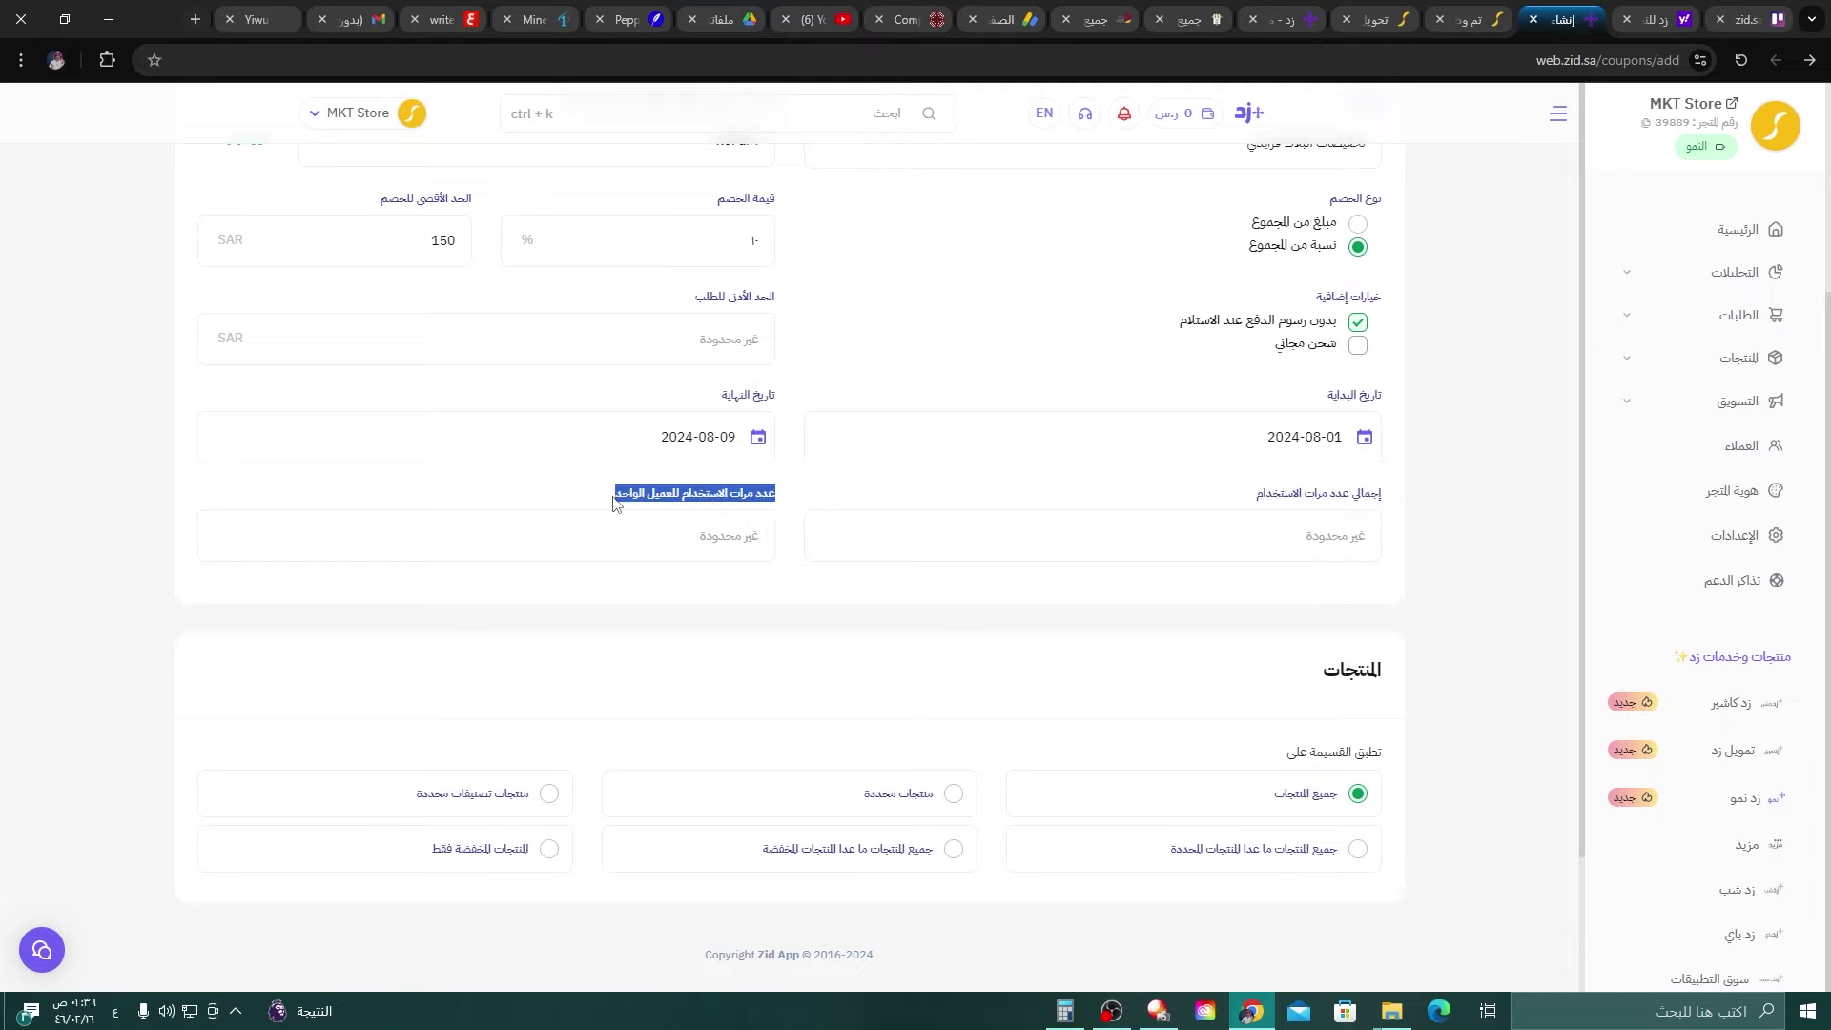
left_click(609, 504)
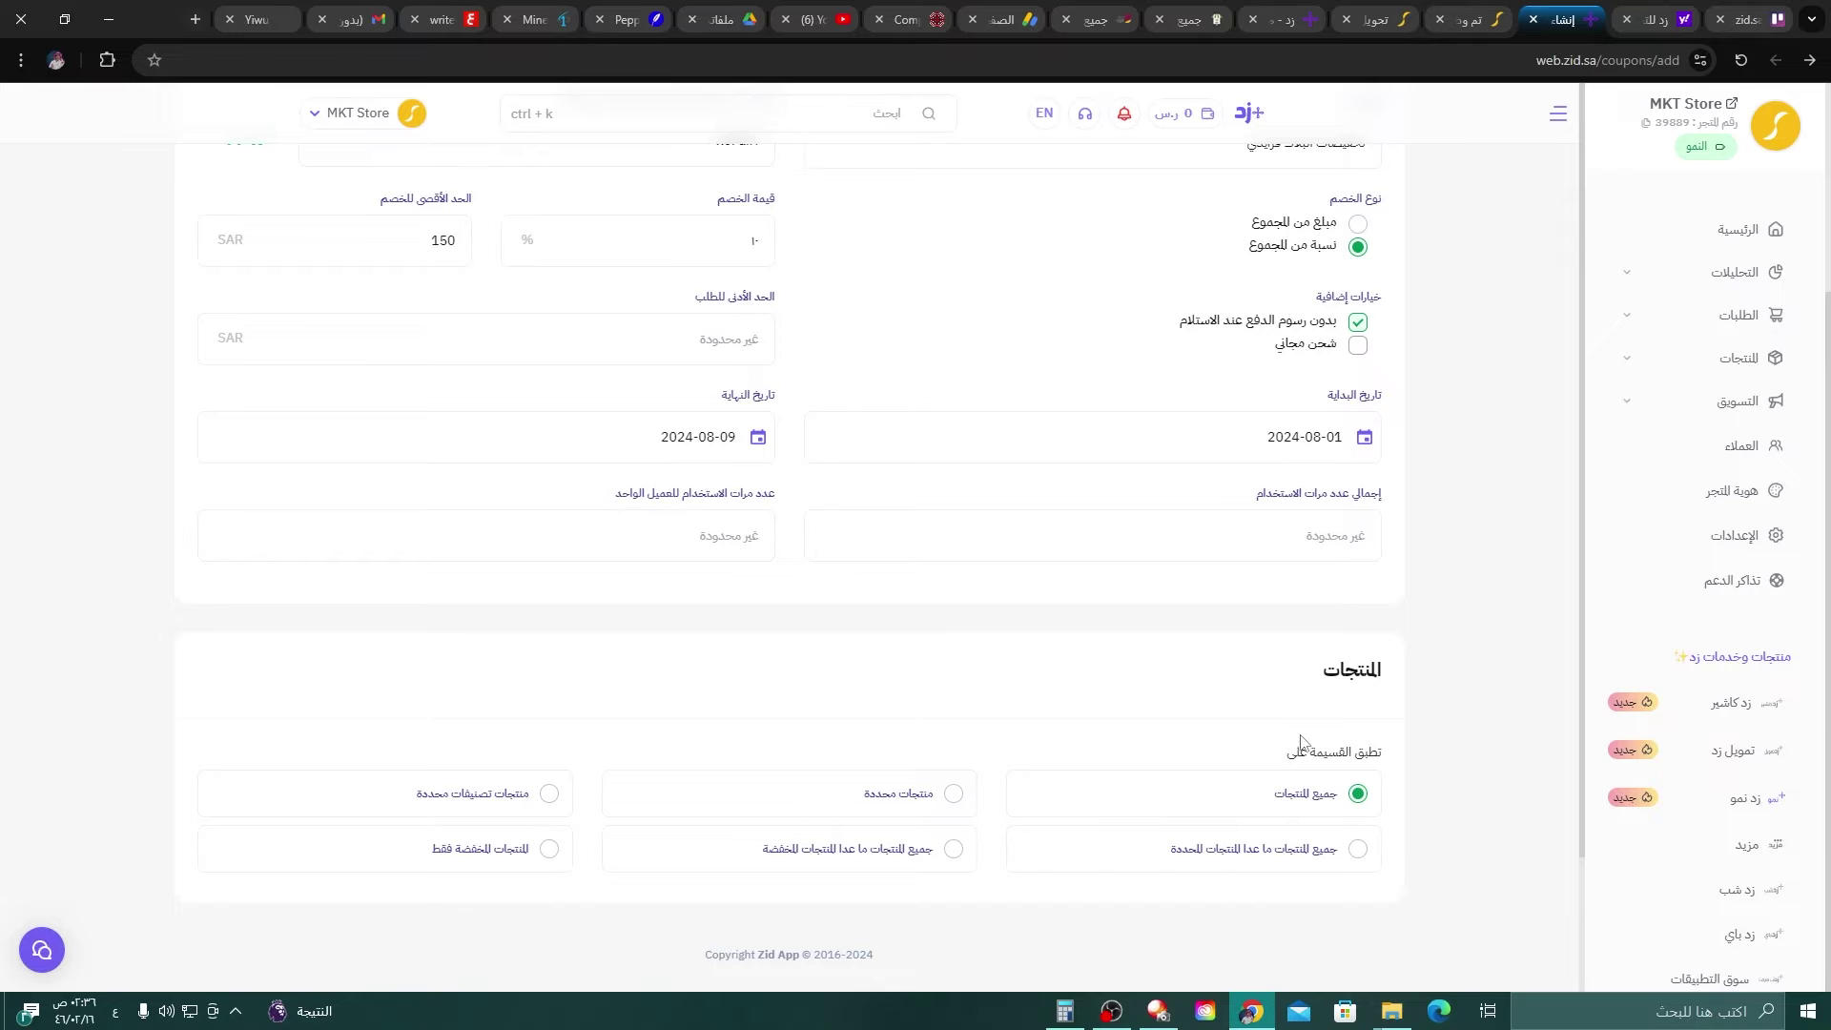
Apply the coupon to specific products (منتجات محددة), review the form and save the coupon.
left_click(954, 804)
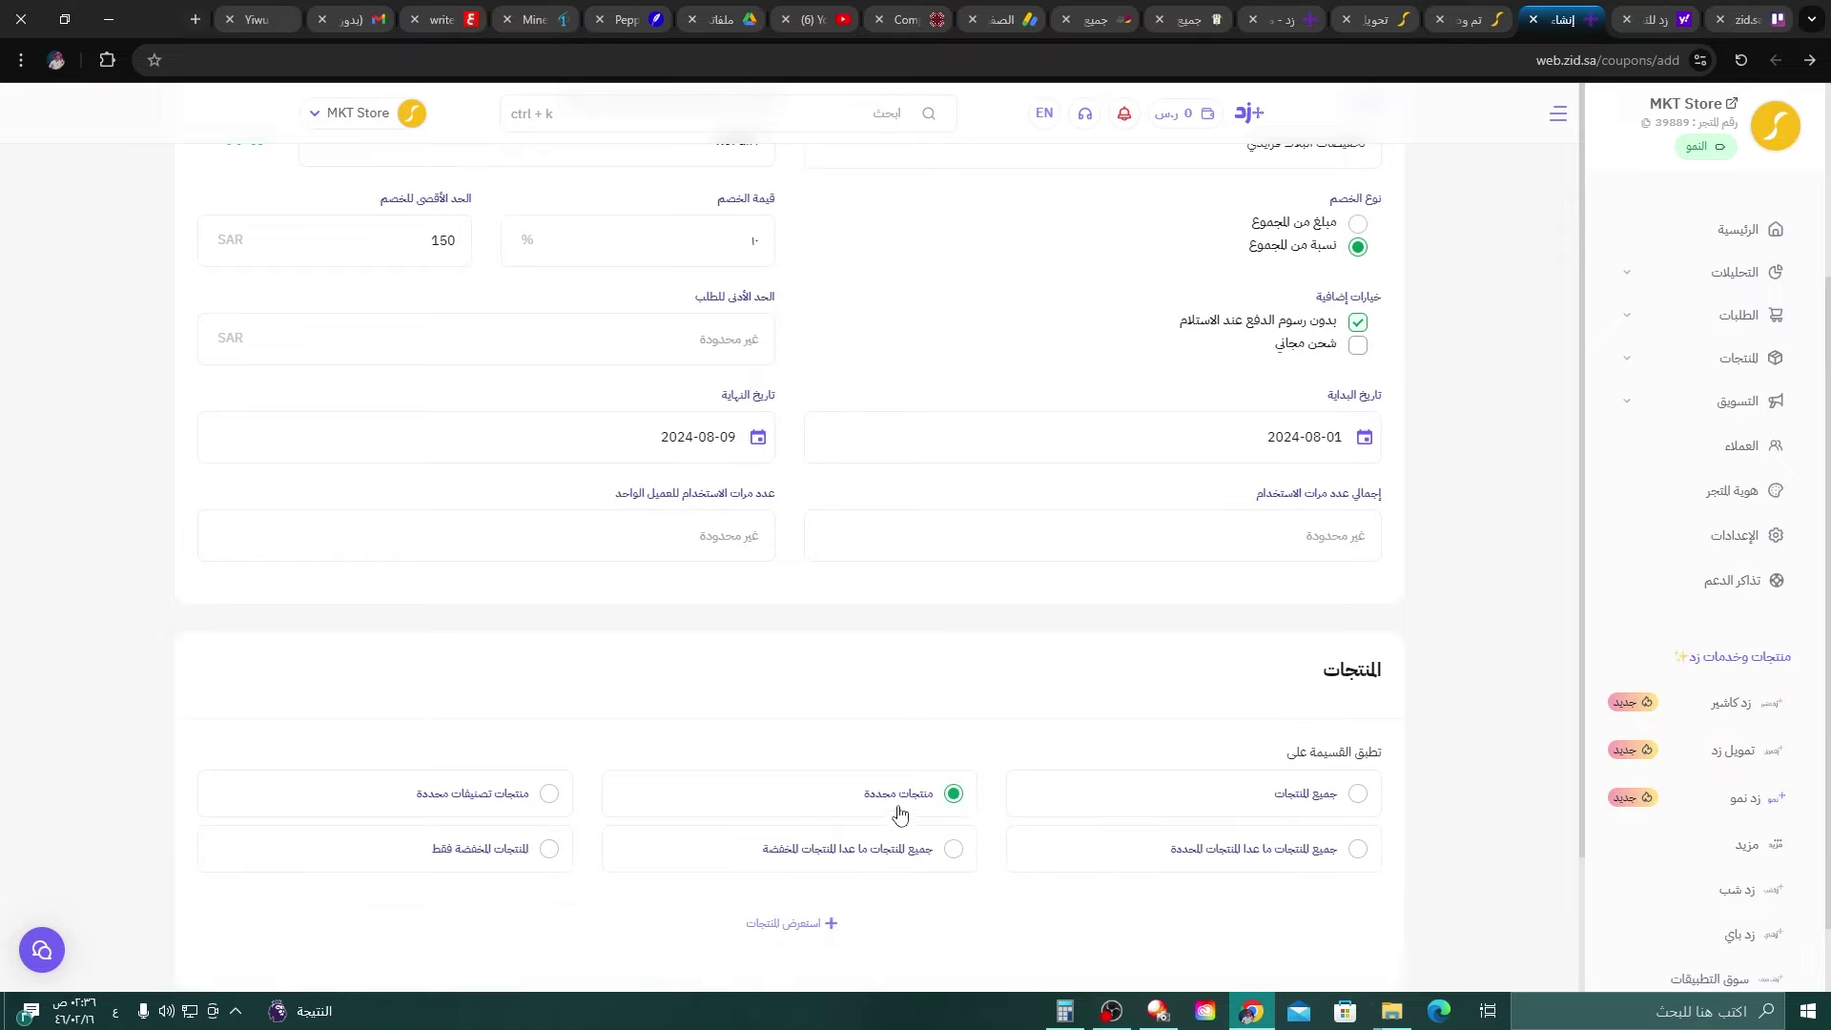
scroll(901, 809, "down", 1)
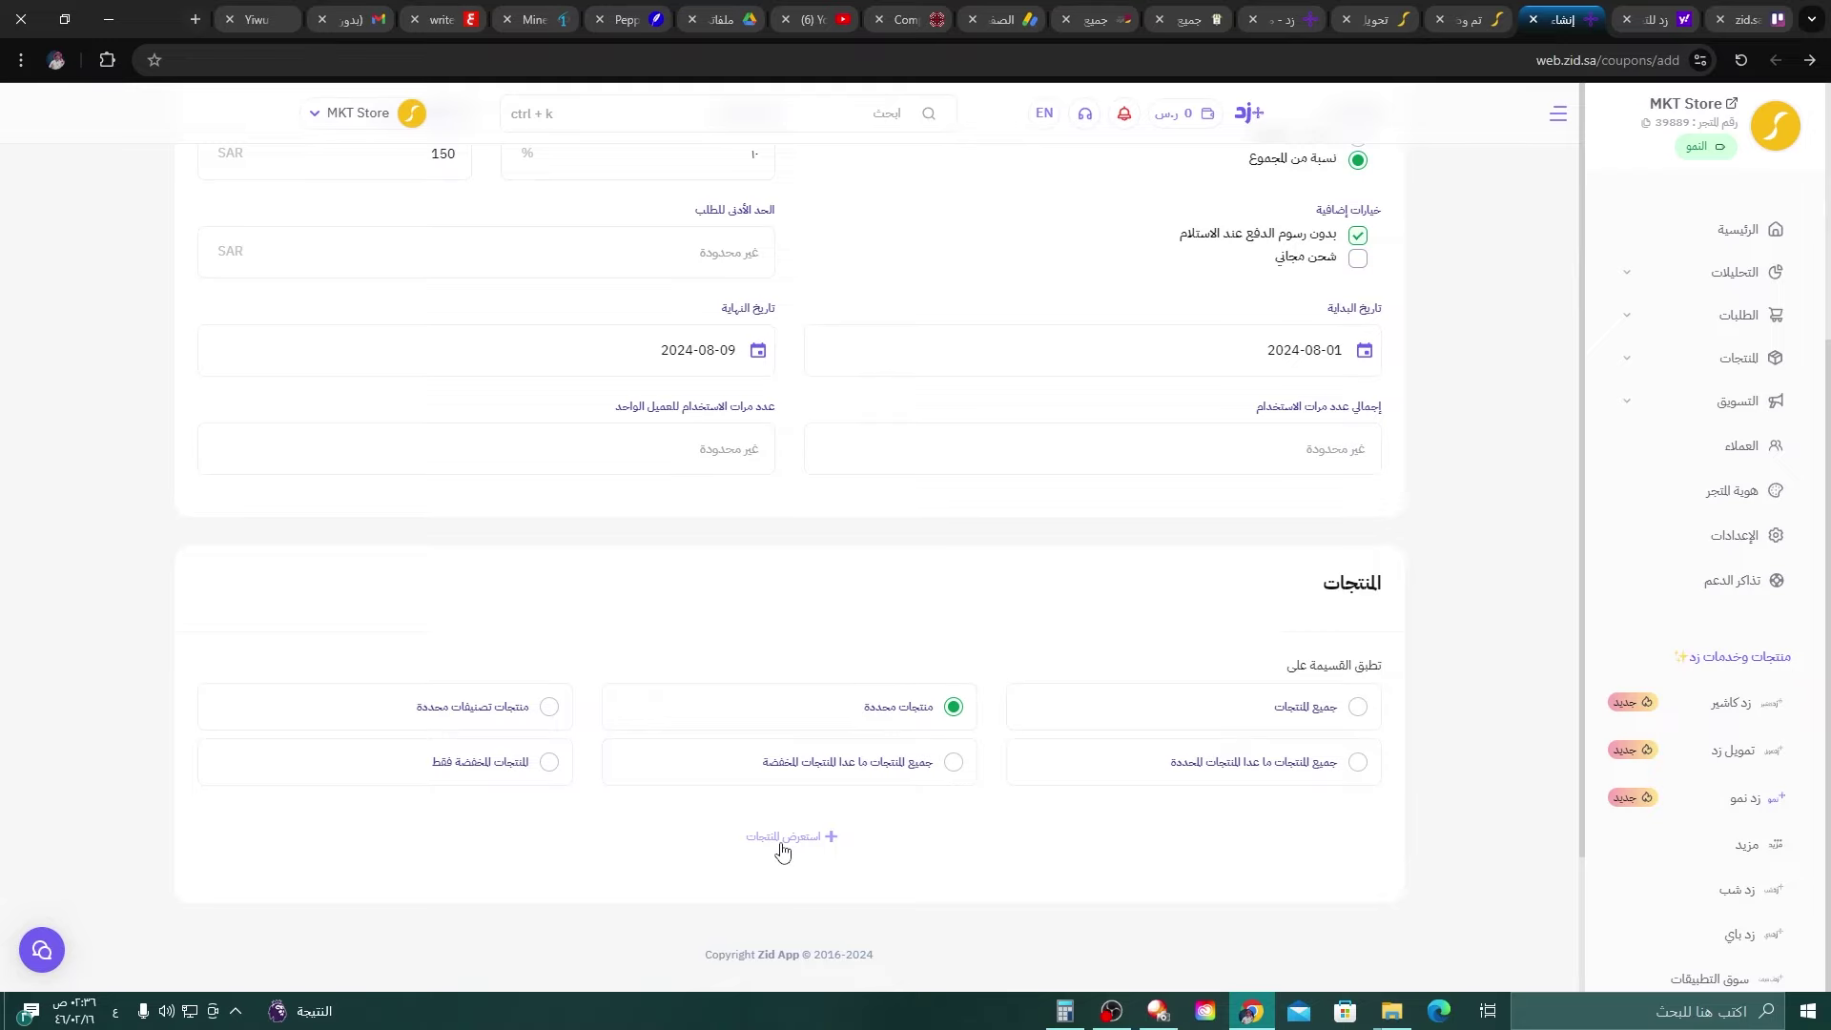
scroll(783, 849, "up", 4)
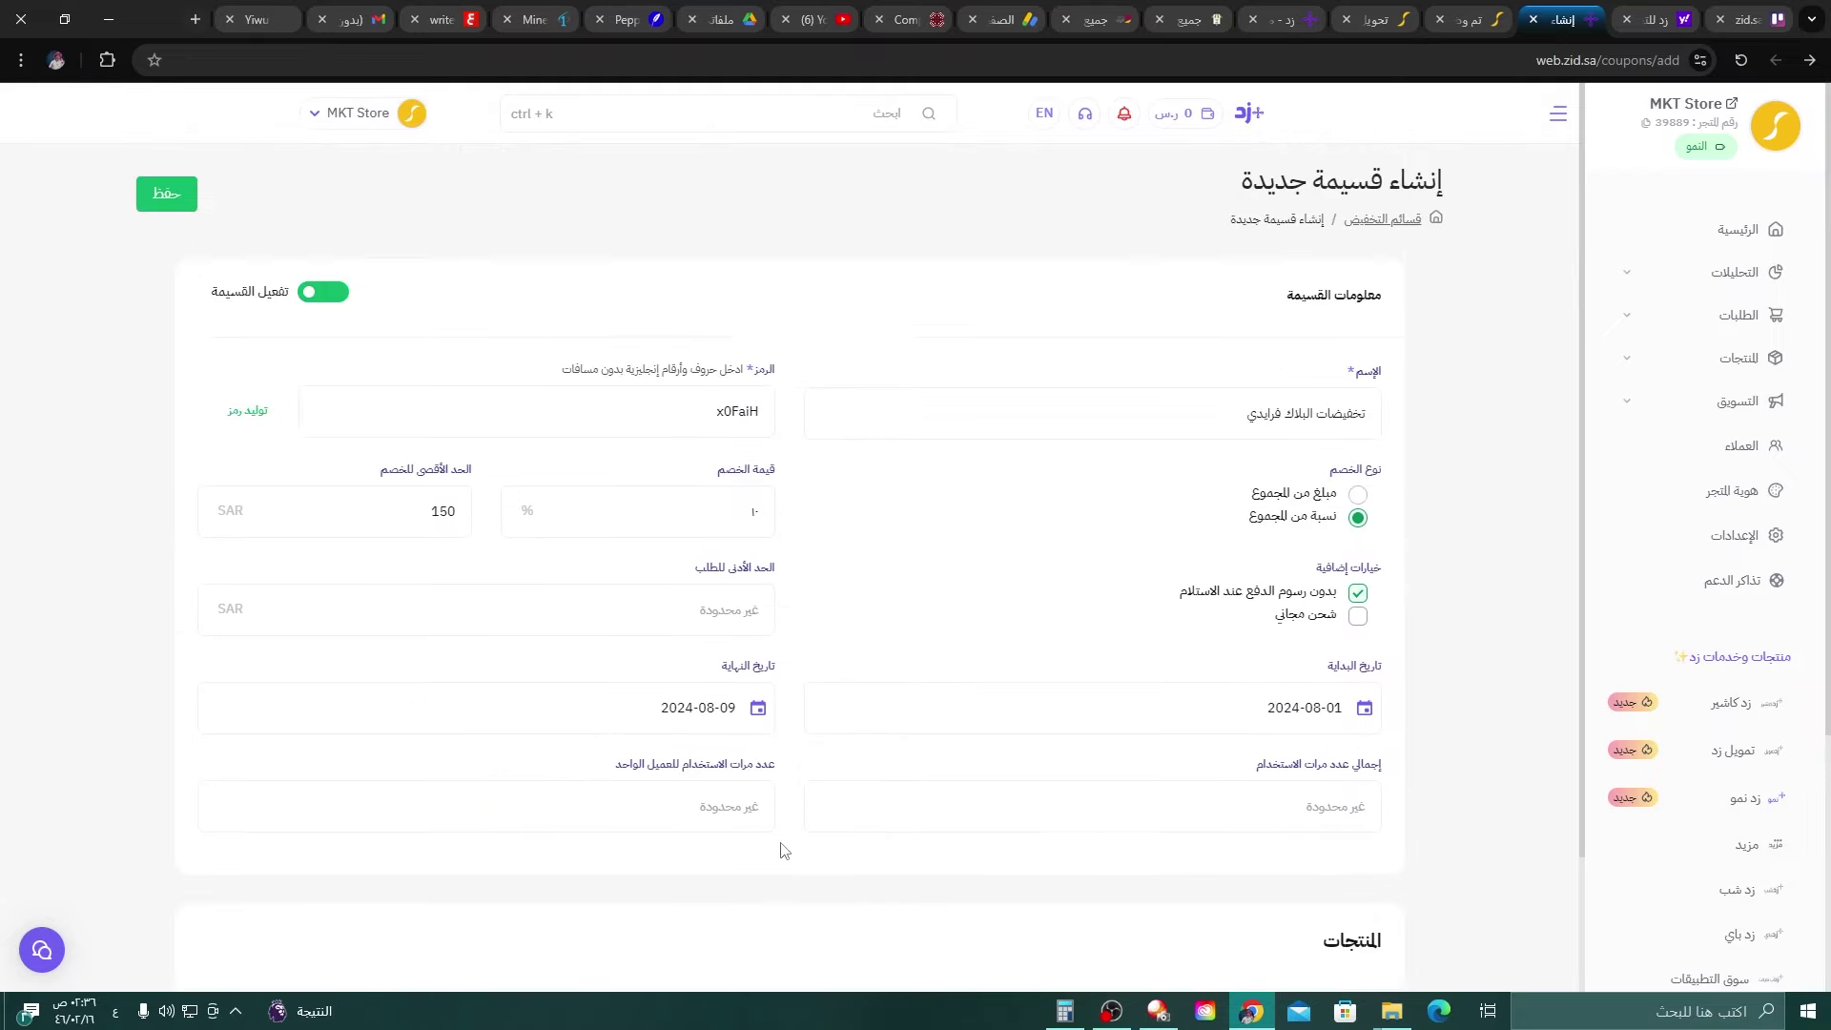
scroll(1085, 556, "down", 4)
scroll(772, 649, "up", 4)
left_click(172, 195)
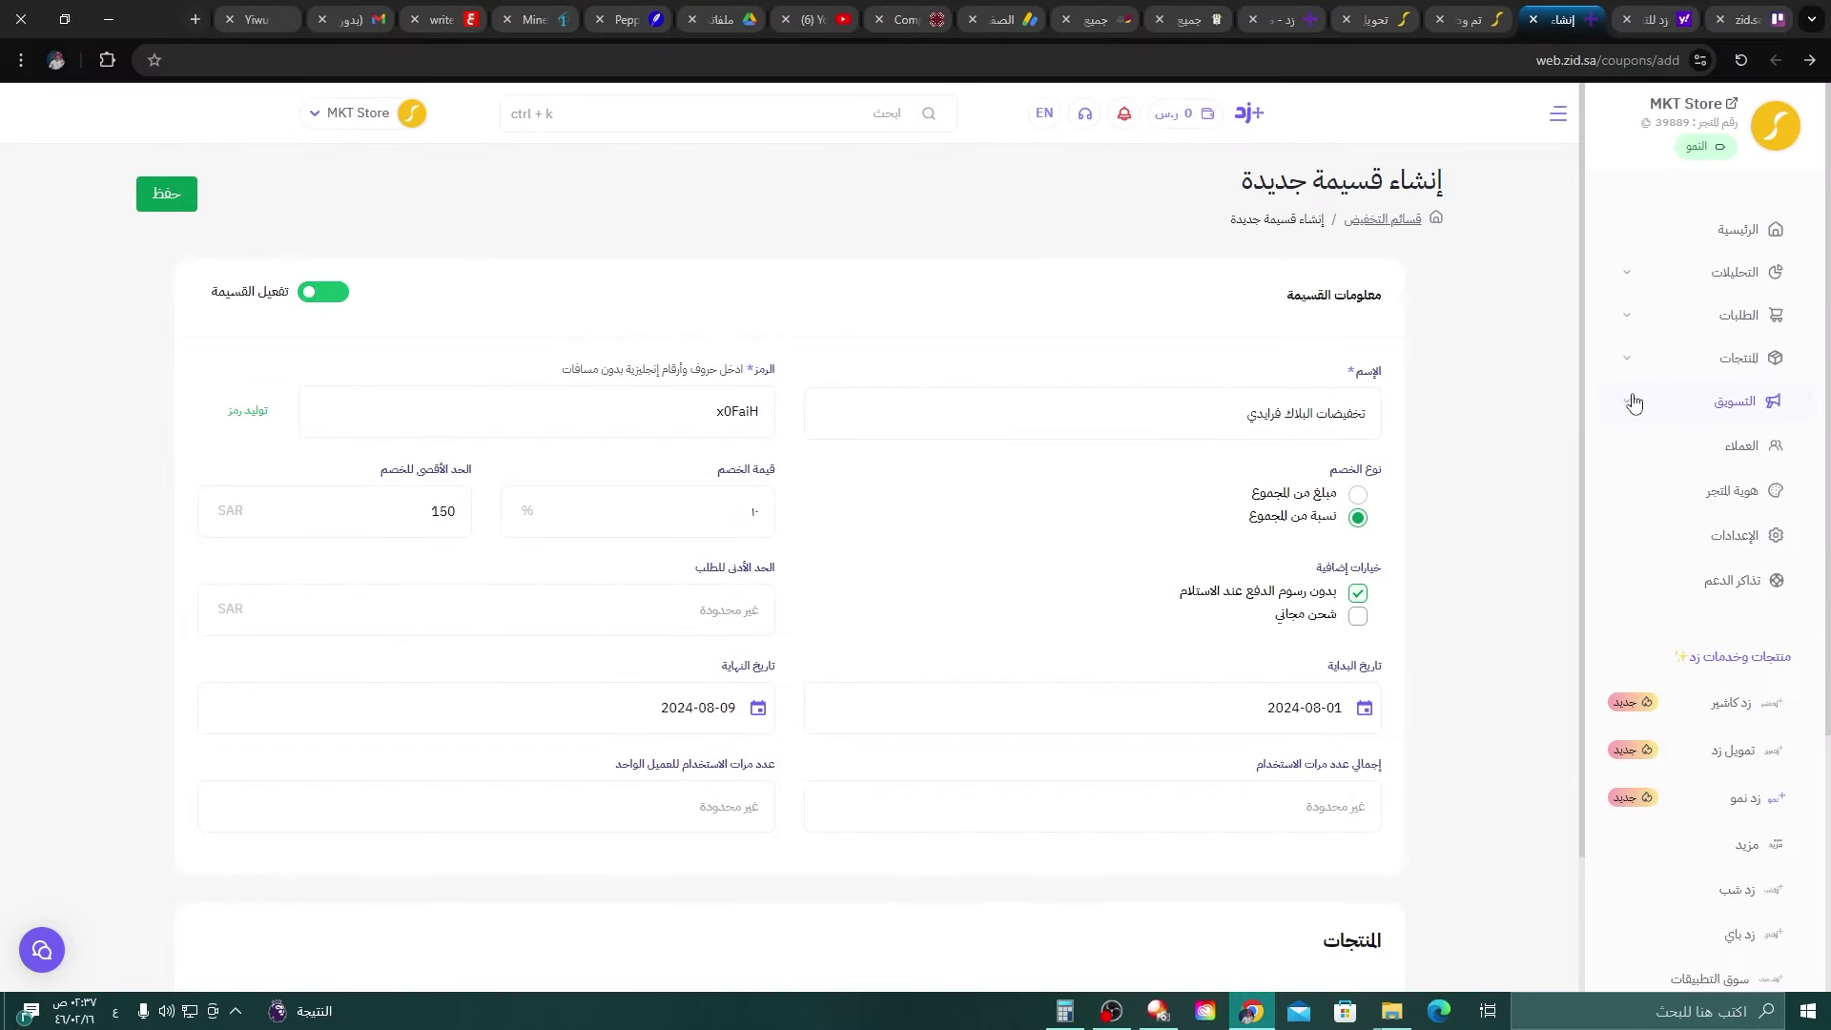
Open the automatic discounts (التخفيضات التلقائية) and deactivate the electronic payment discount (خصم على الدفع الإلكتروني).
left_click(1633, 401)
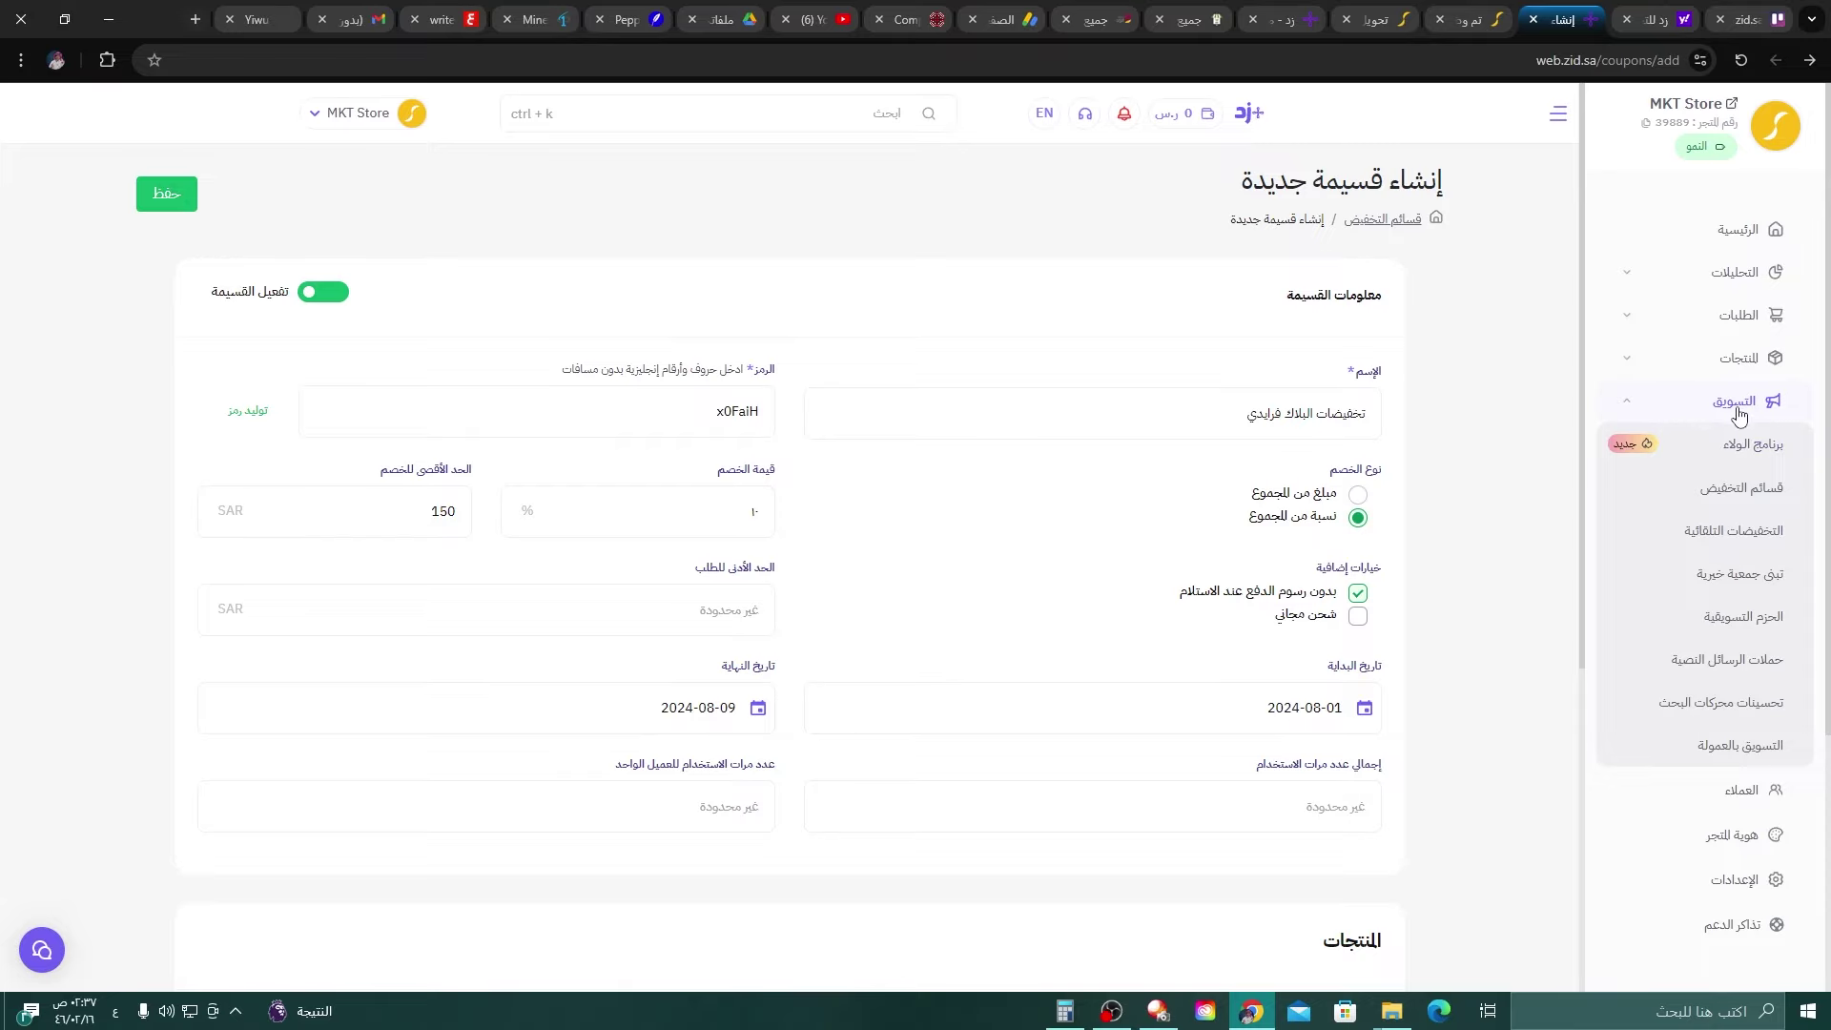
left_click(1696, 534)
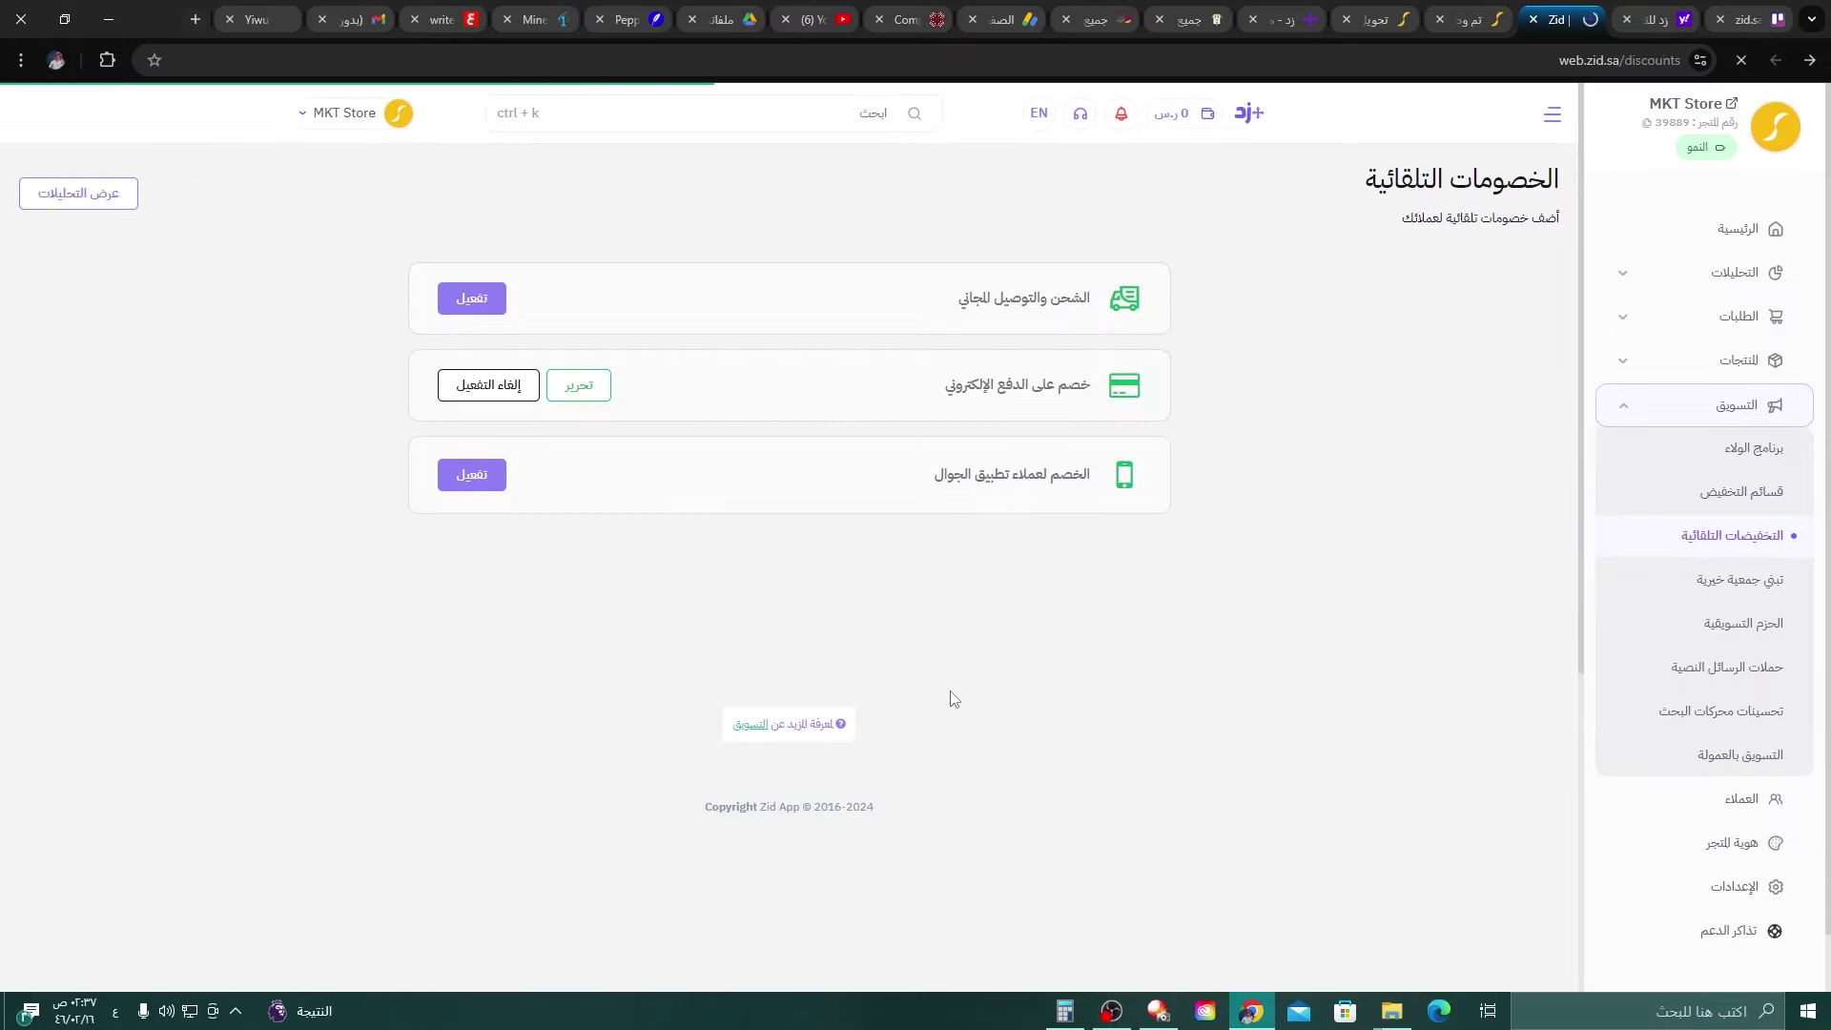
left_click(463, 385)
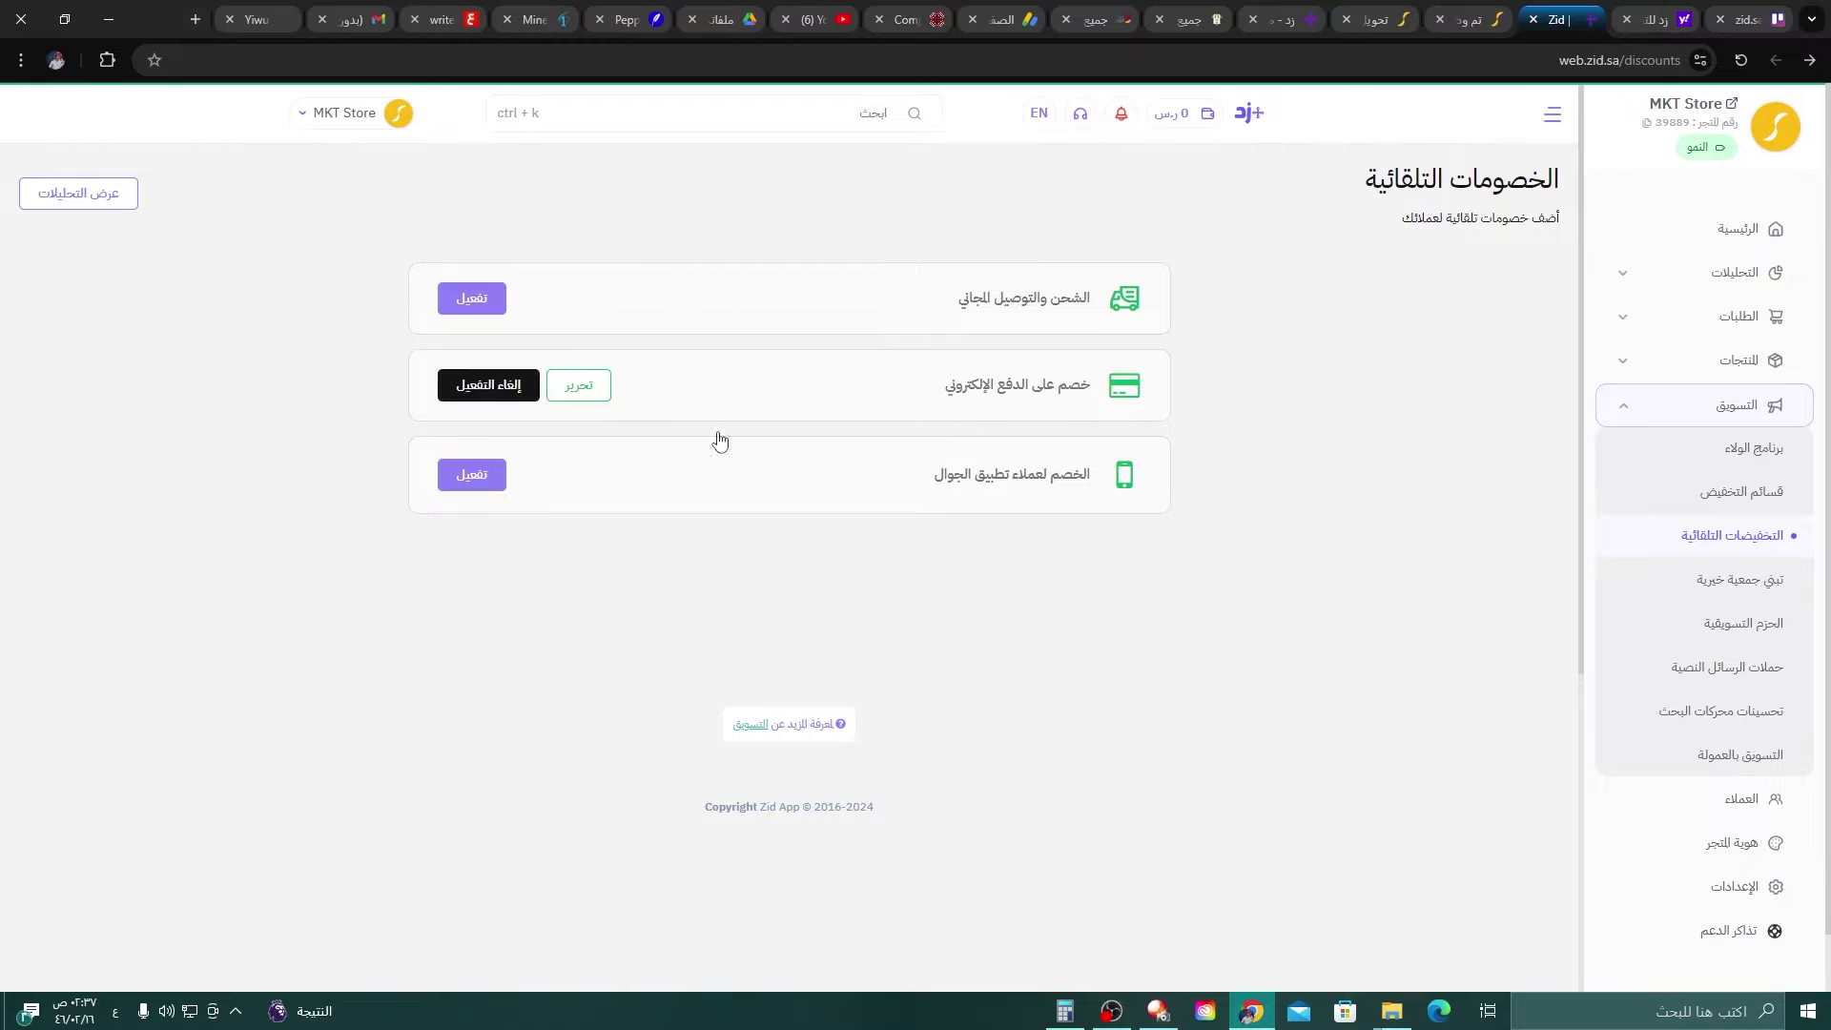
left_click(944, 300)
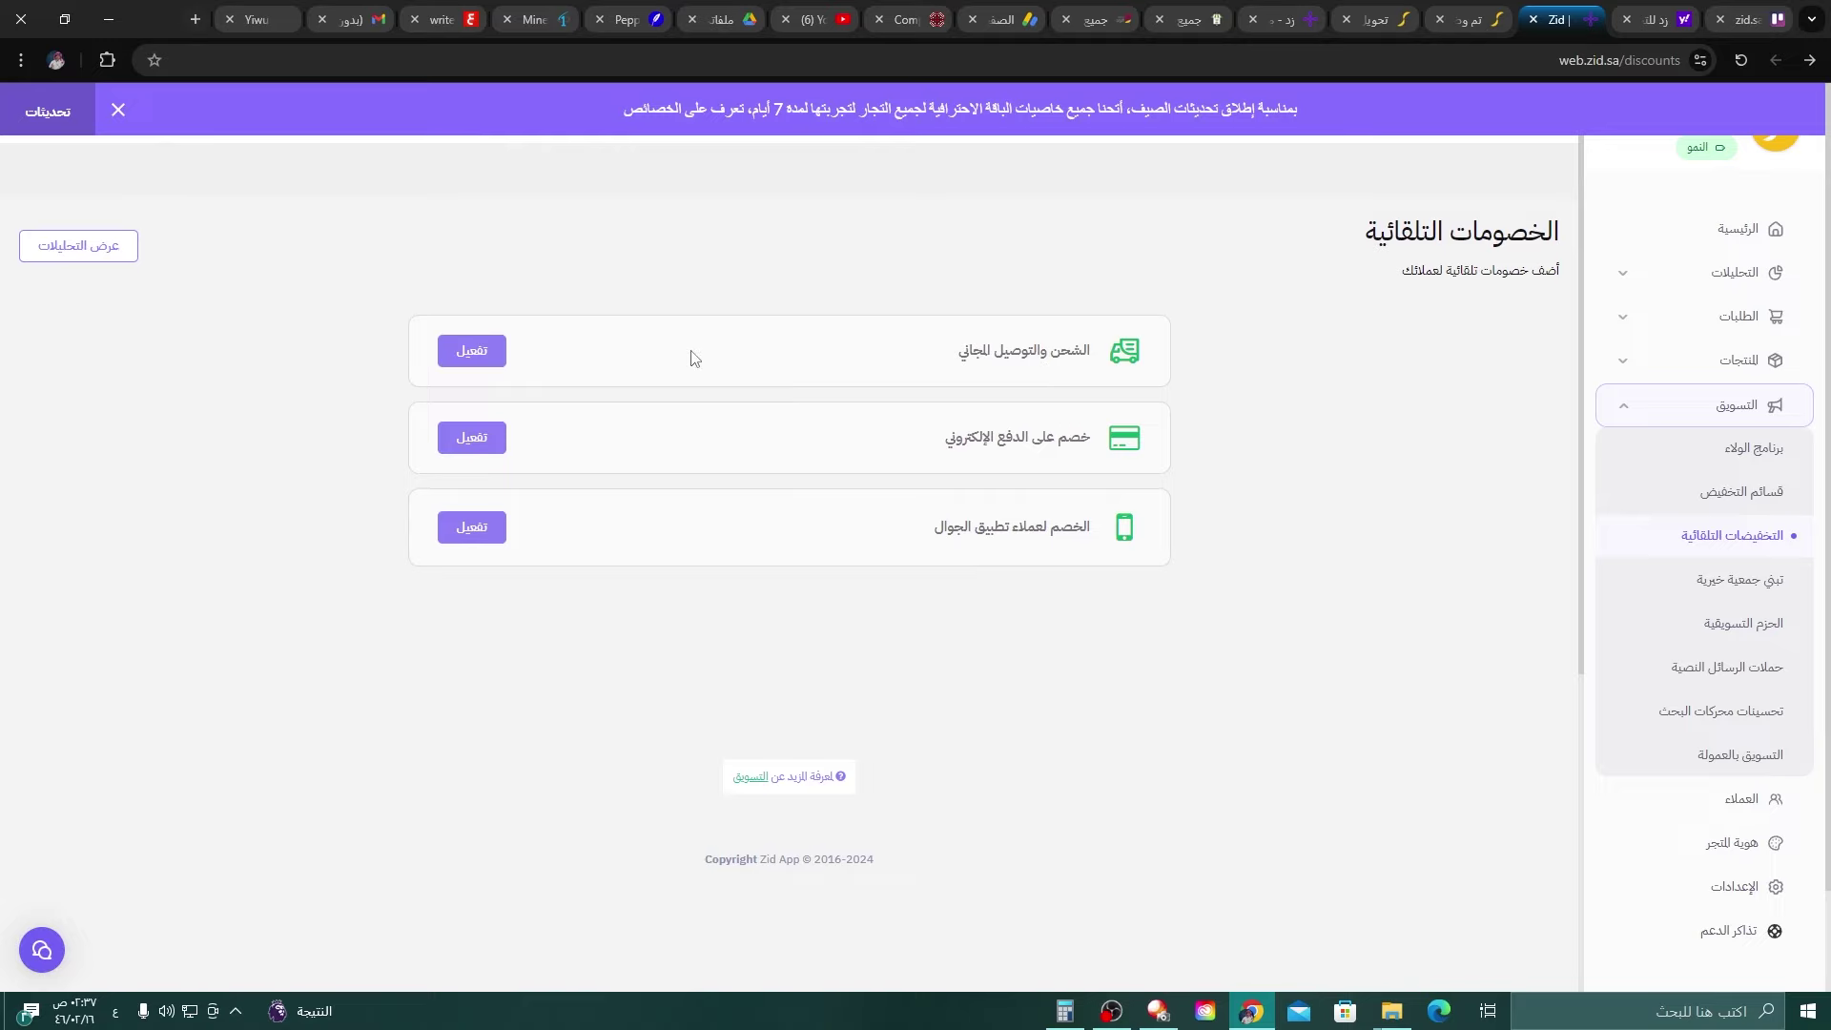
Start activating the free shipping discount (الشحن والتوصيل المجاني) with a minimum price of 200 and a maximum price of 500.
left_click(481, 349)
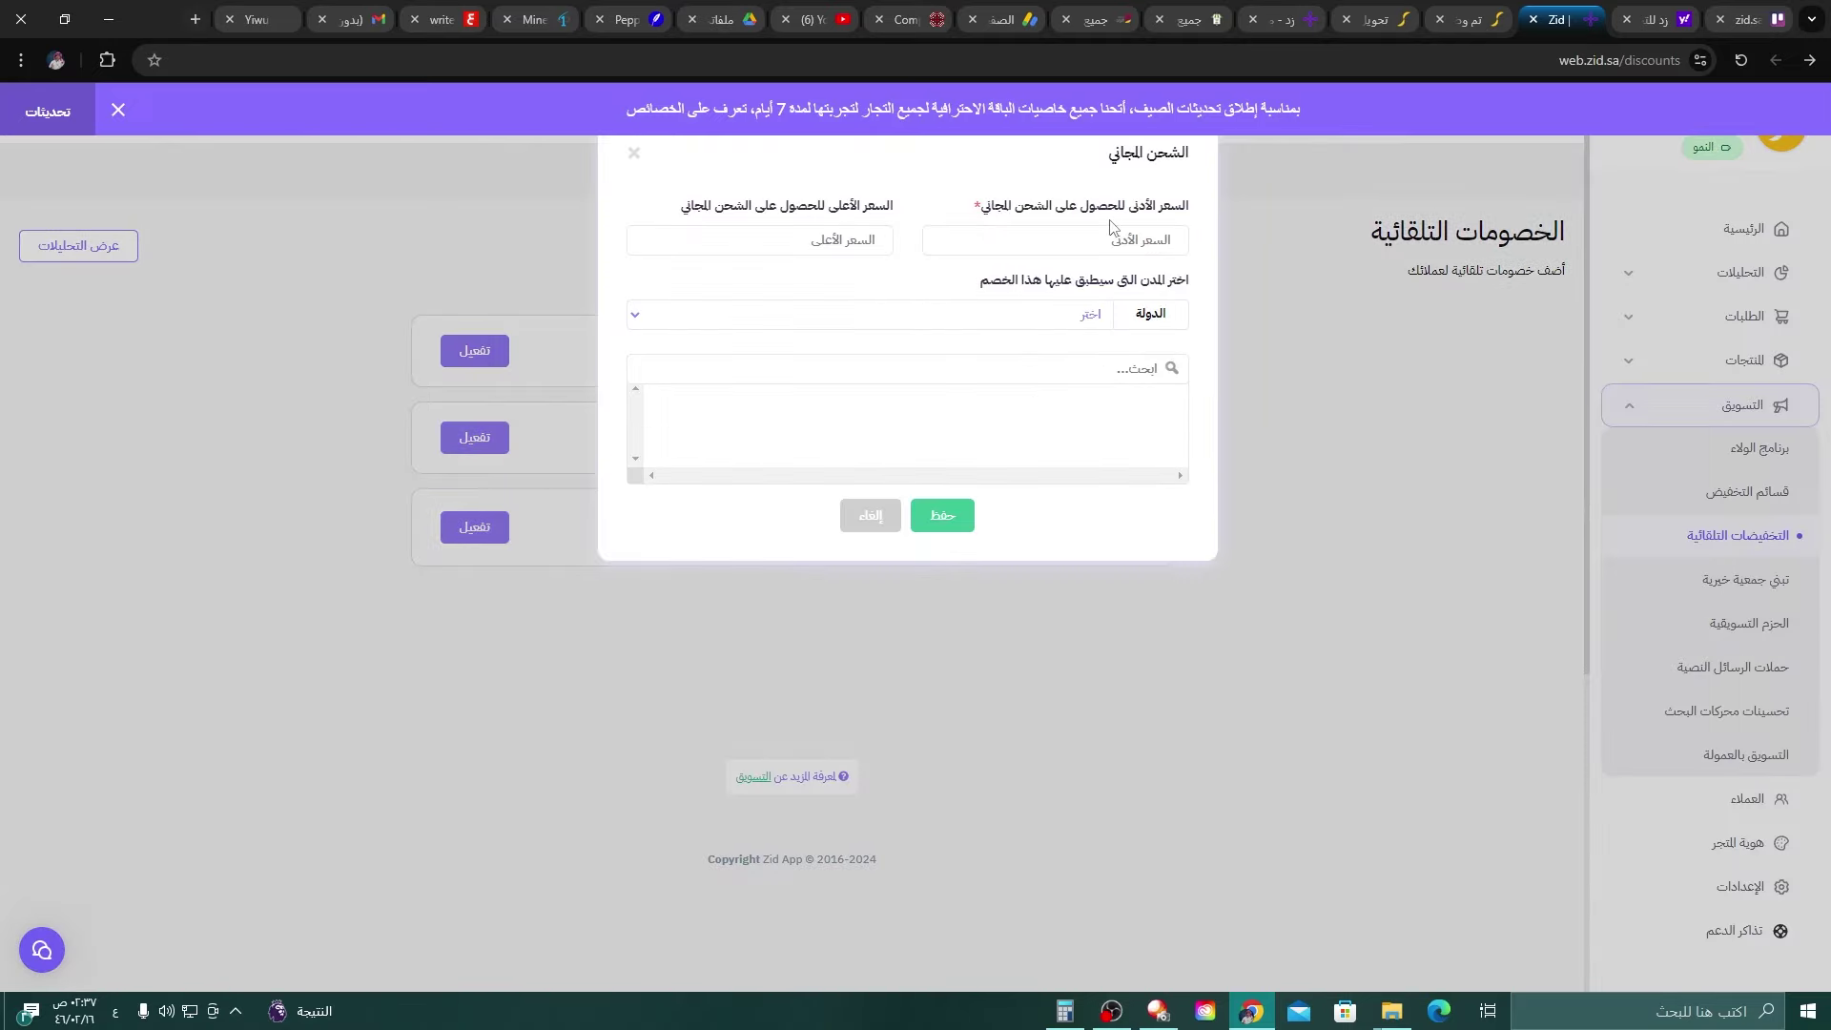
left_click(1050, 239)
type("200")
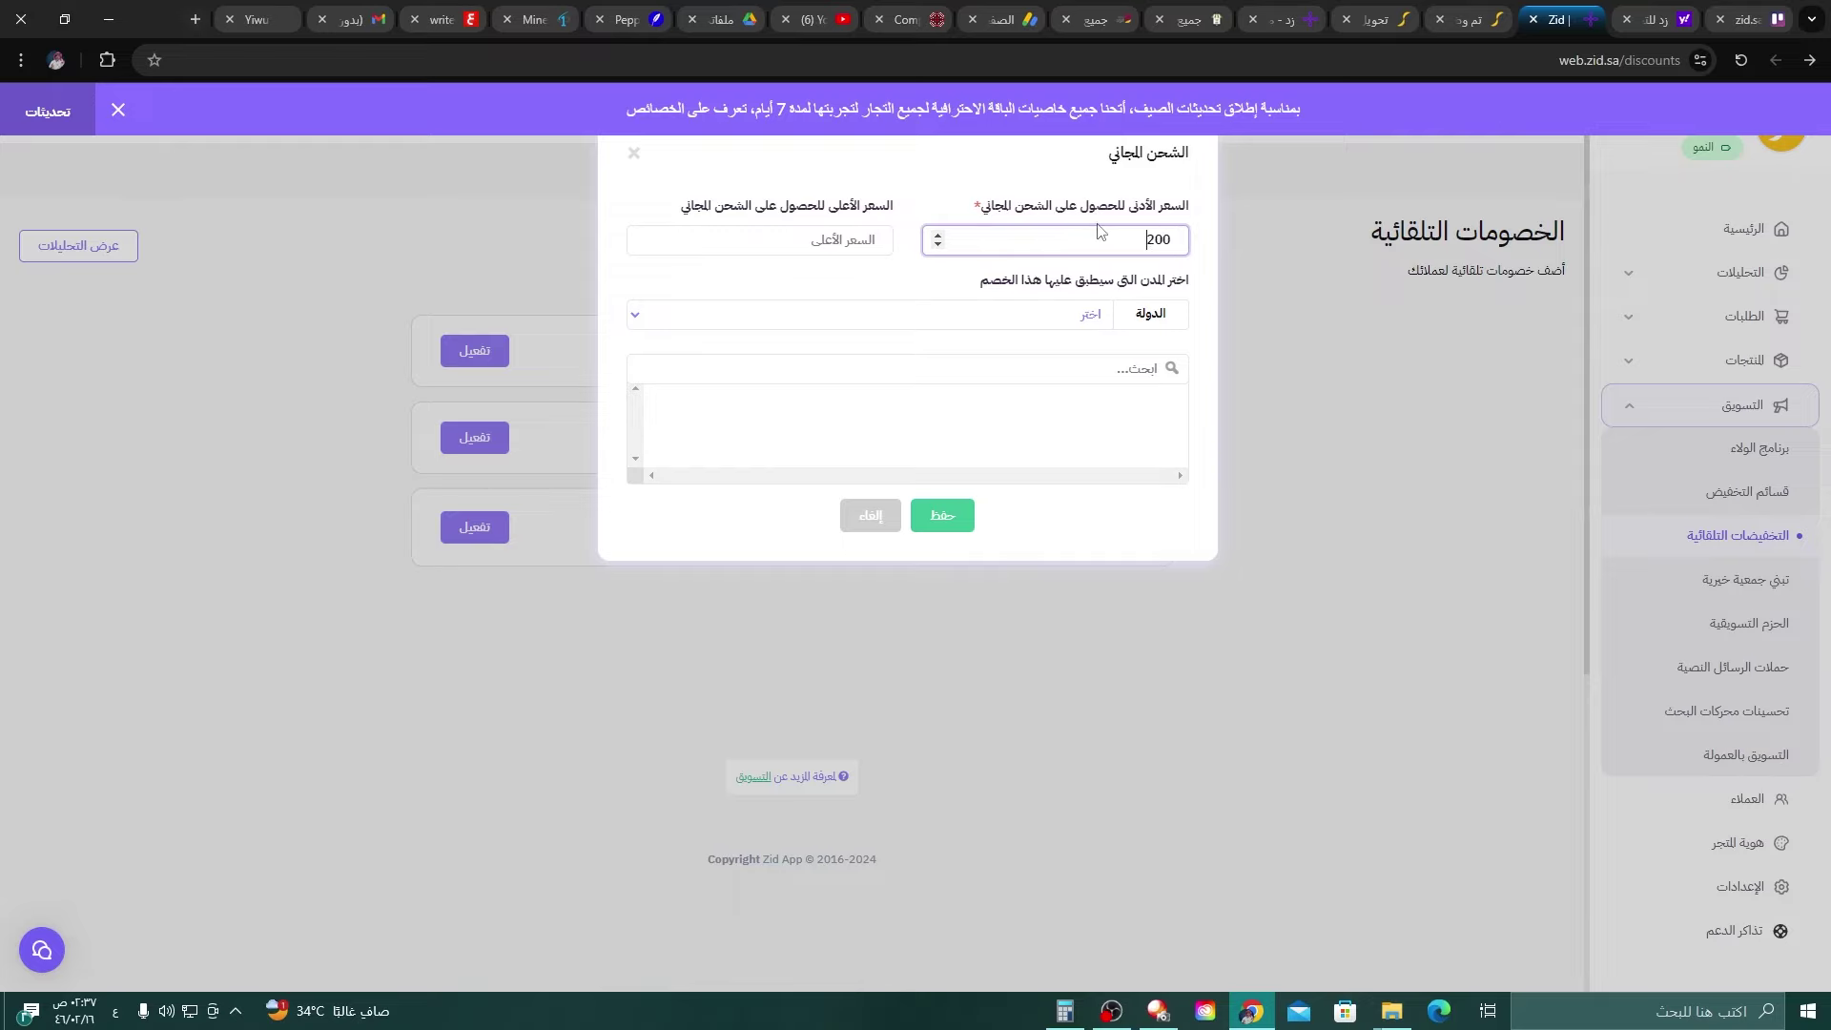
left_click(854, 246)
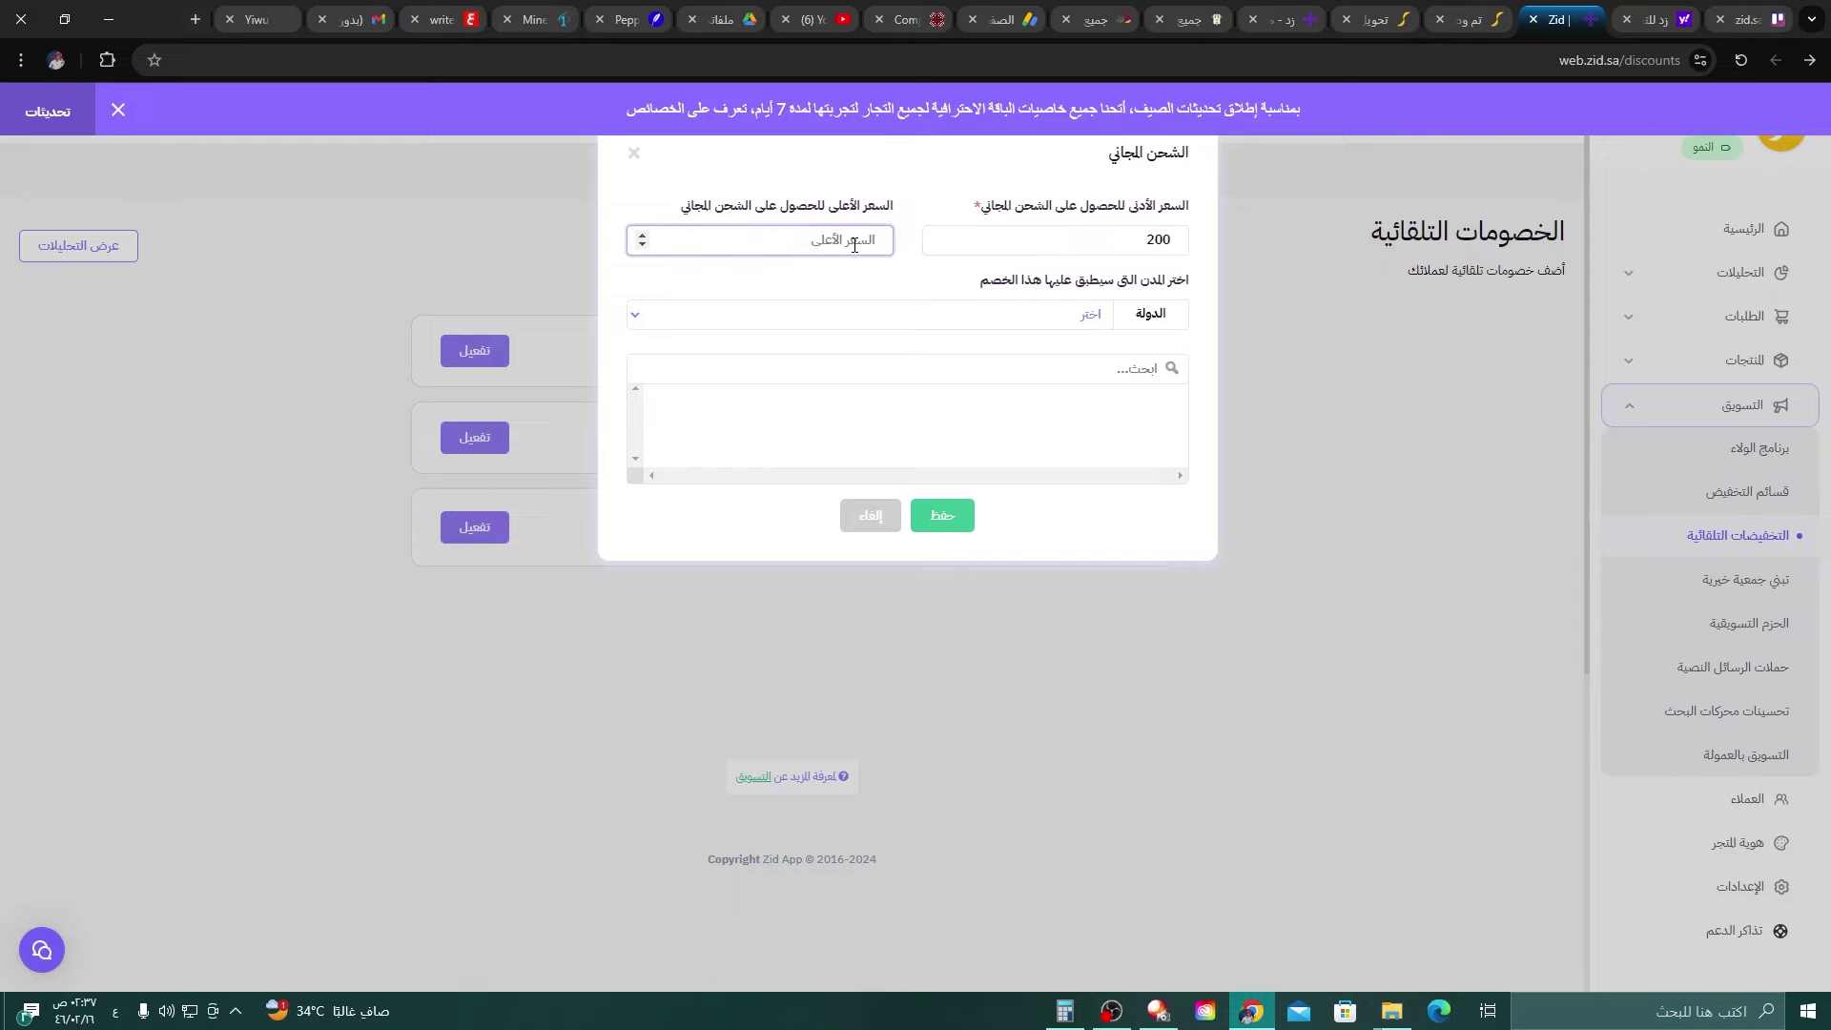
type("500")
left_click(739, 281)
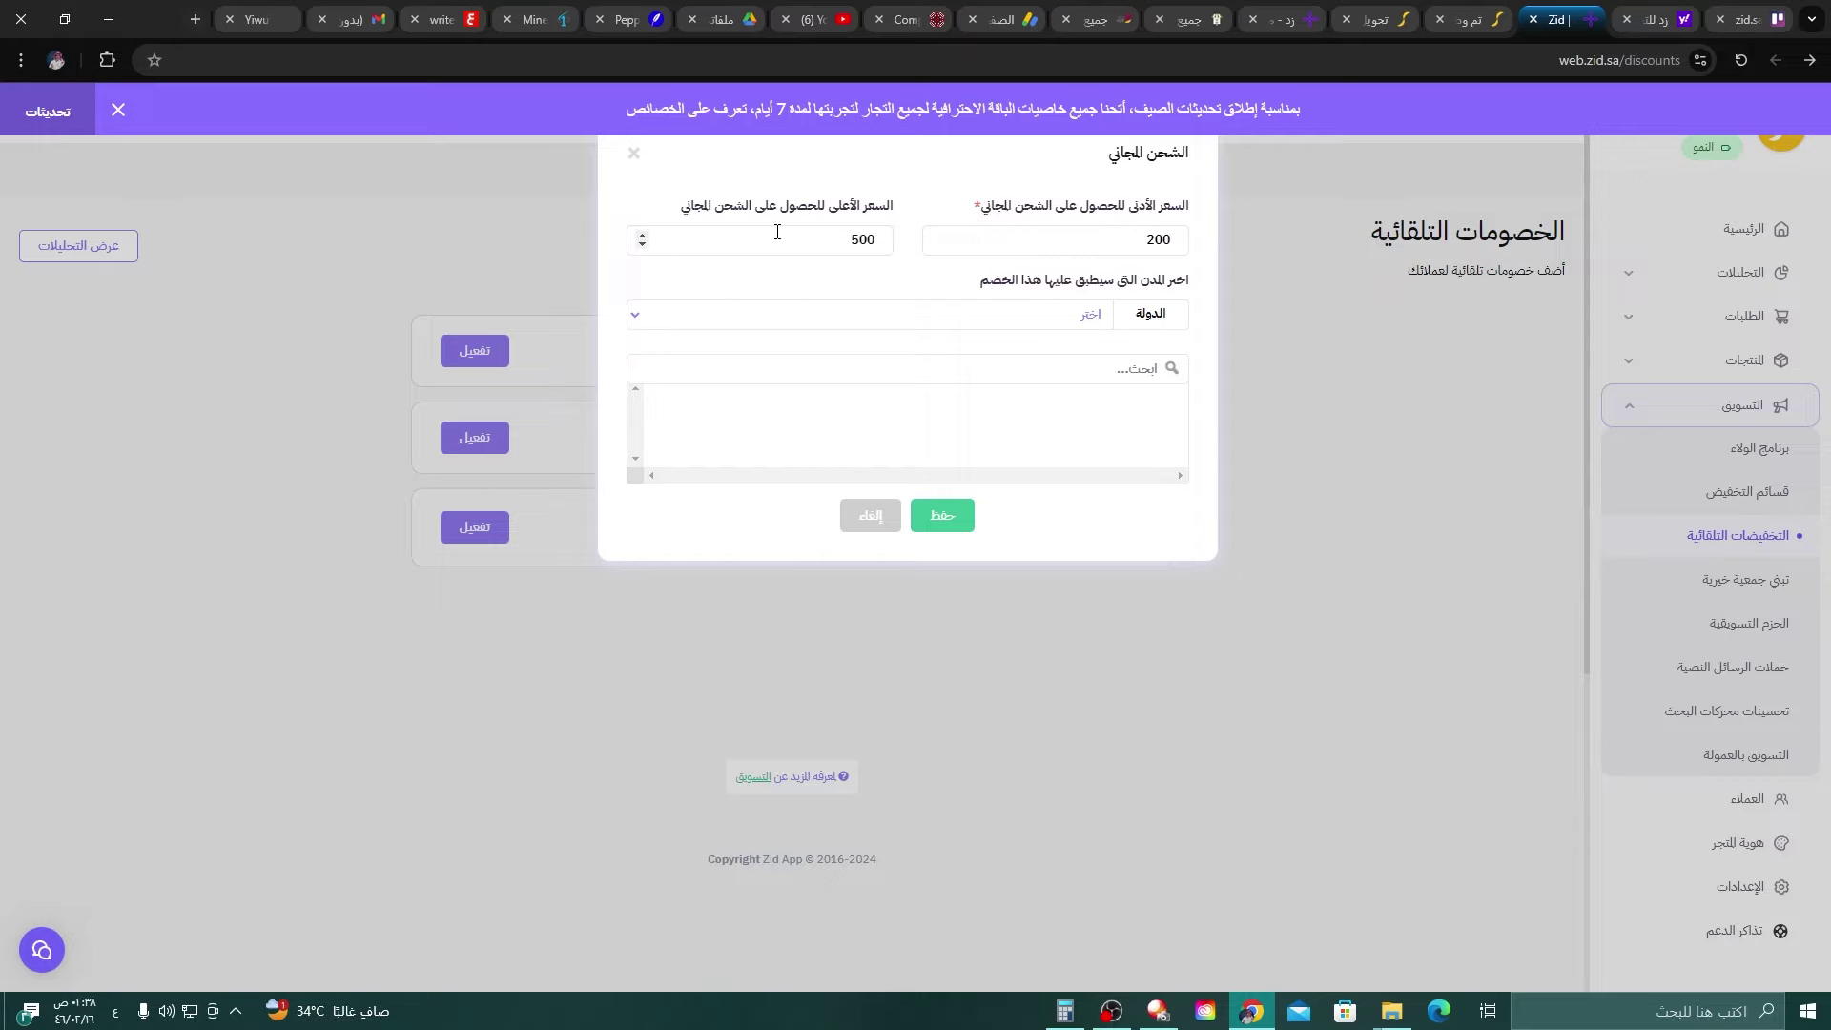
Apply the free shipping to all cities (الكل) in Saudi Arabia (السعودية) and save it.
left_click(992, 315)
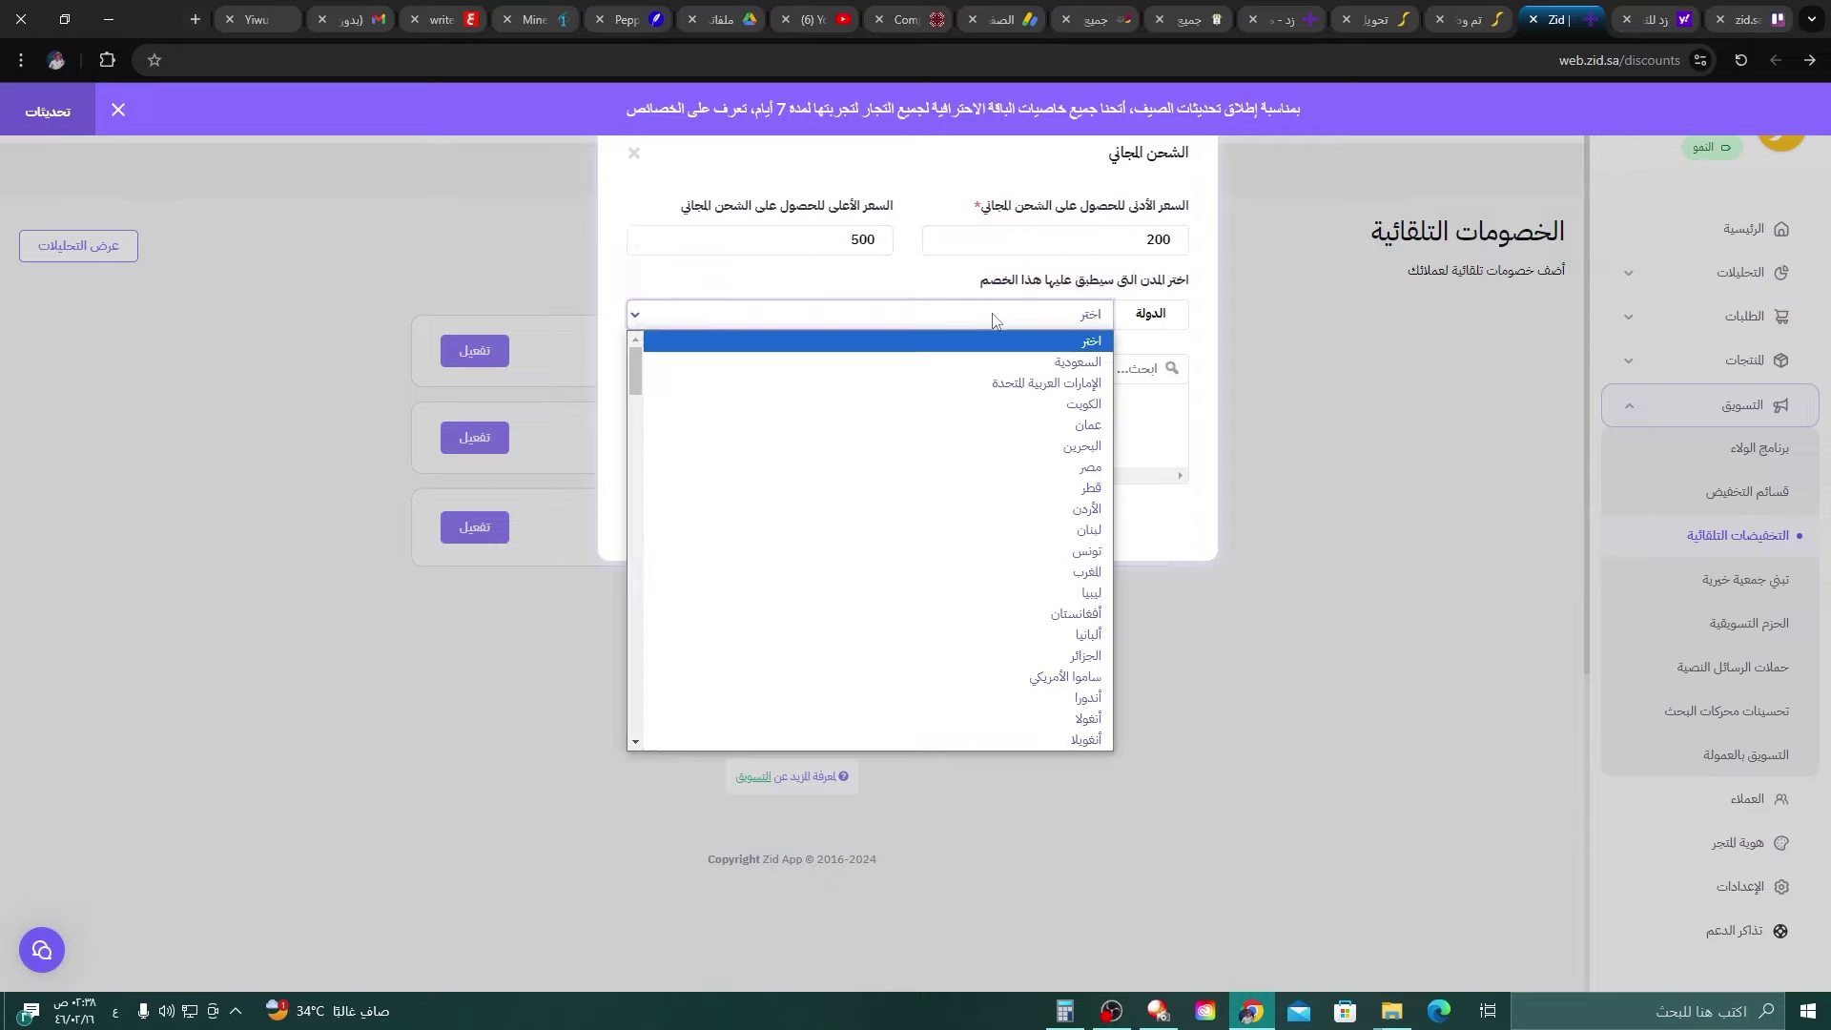
left_click(1077, 360)
left_click(1165, 403)
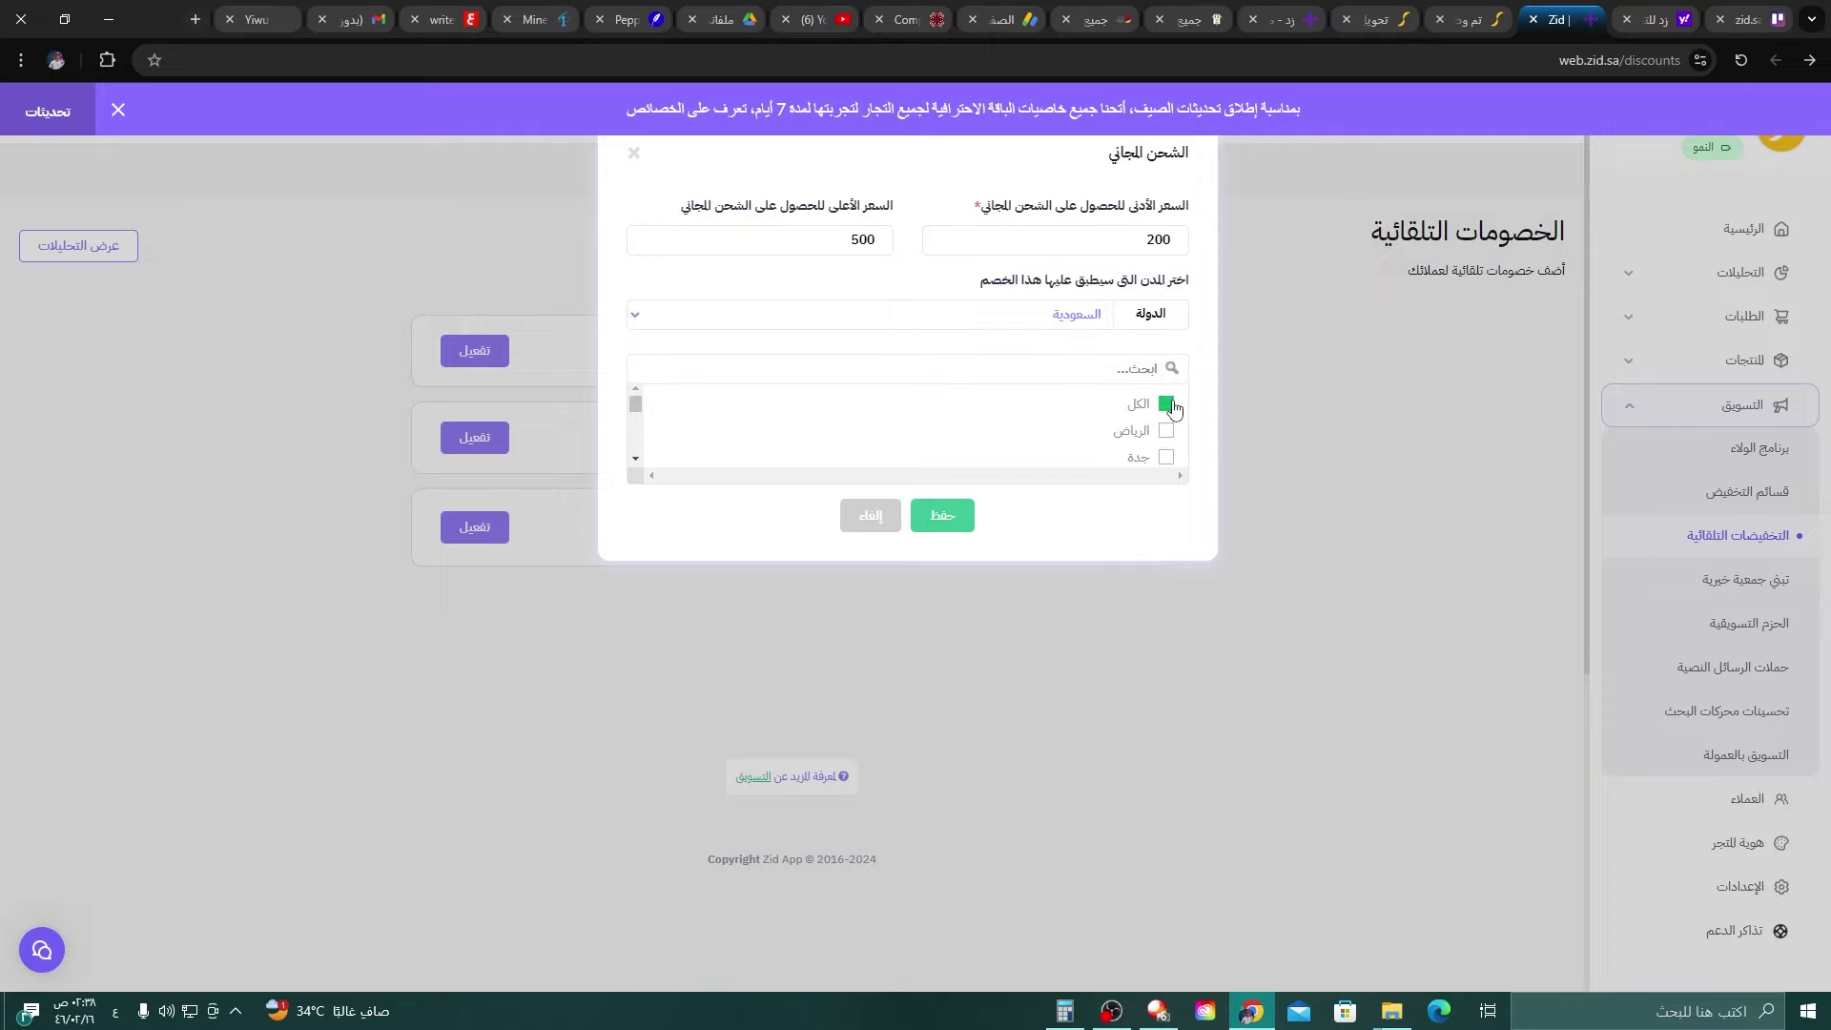
left_click(964, 516)
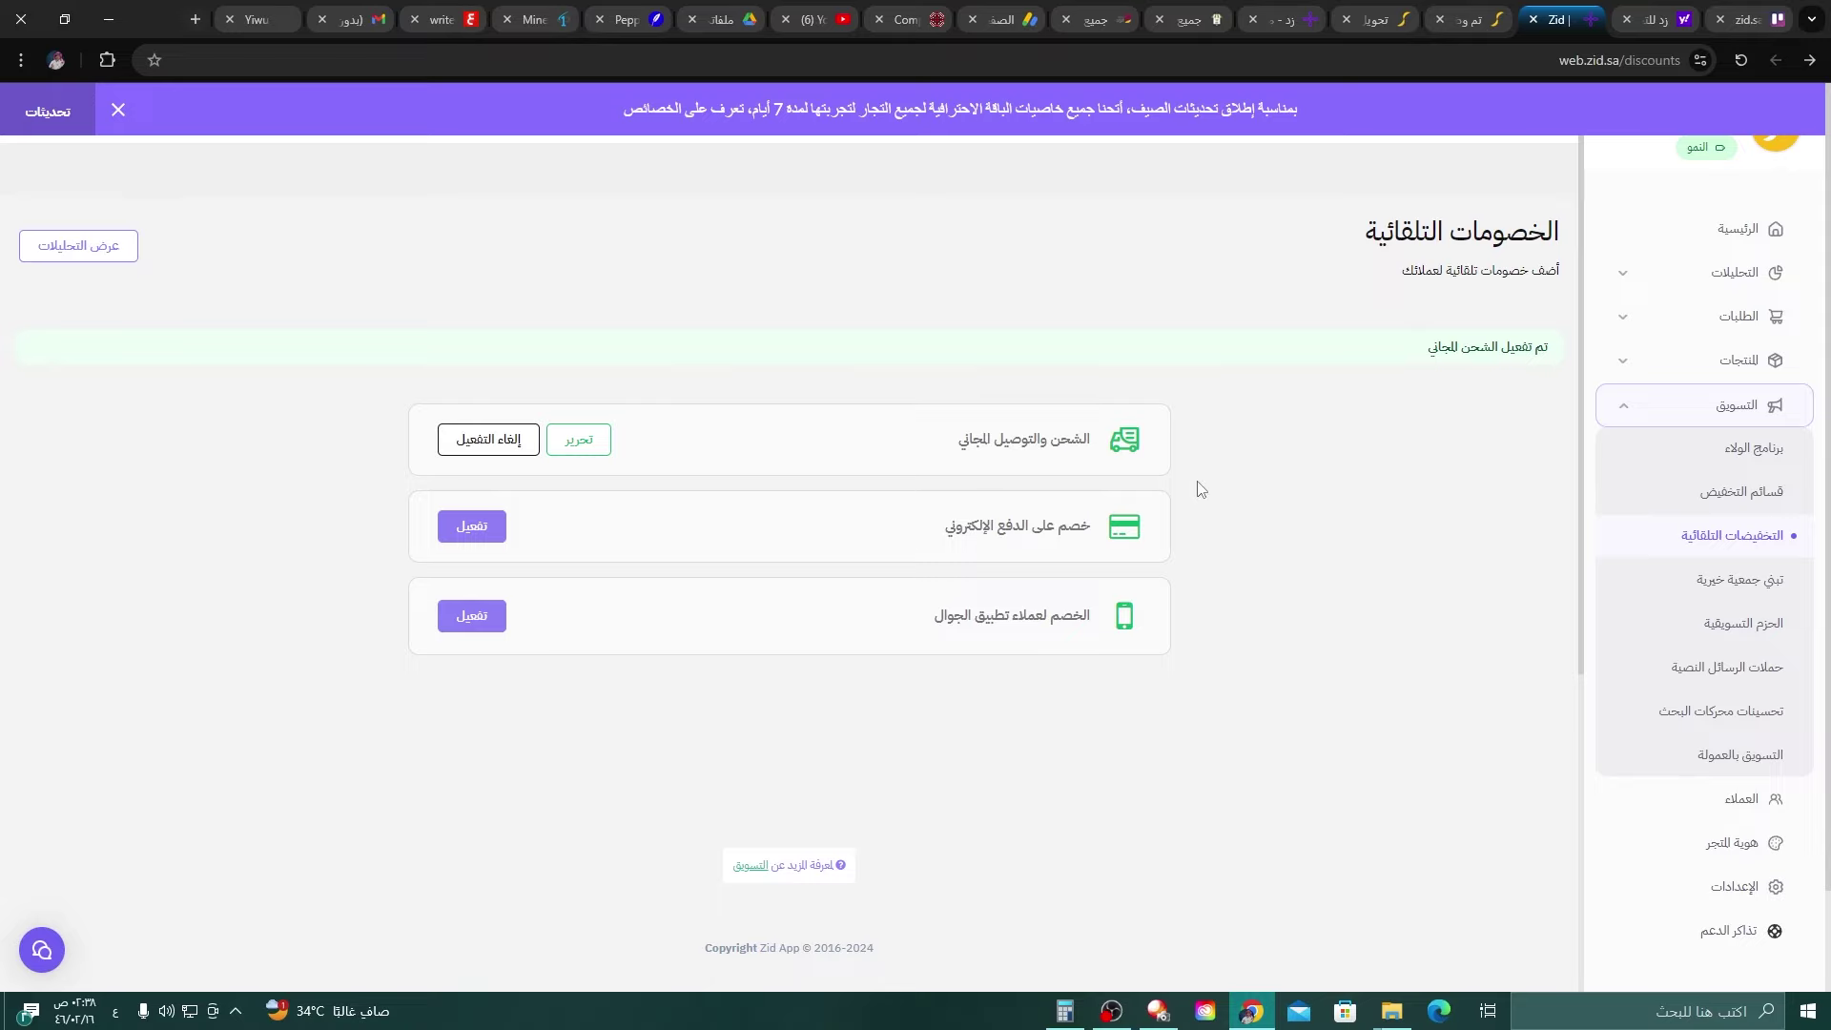
Start activating the electronic payment discount (خصم على الدفع الإلكتروني) at 5 percent with start date 2024-08-21.
left_click_drag(946, 533, 1100, 545)
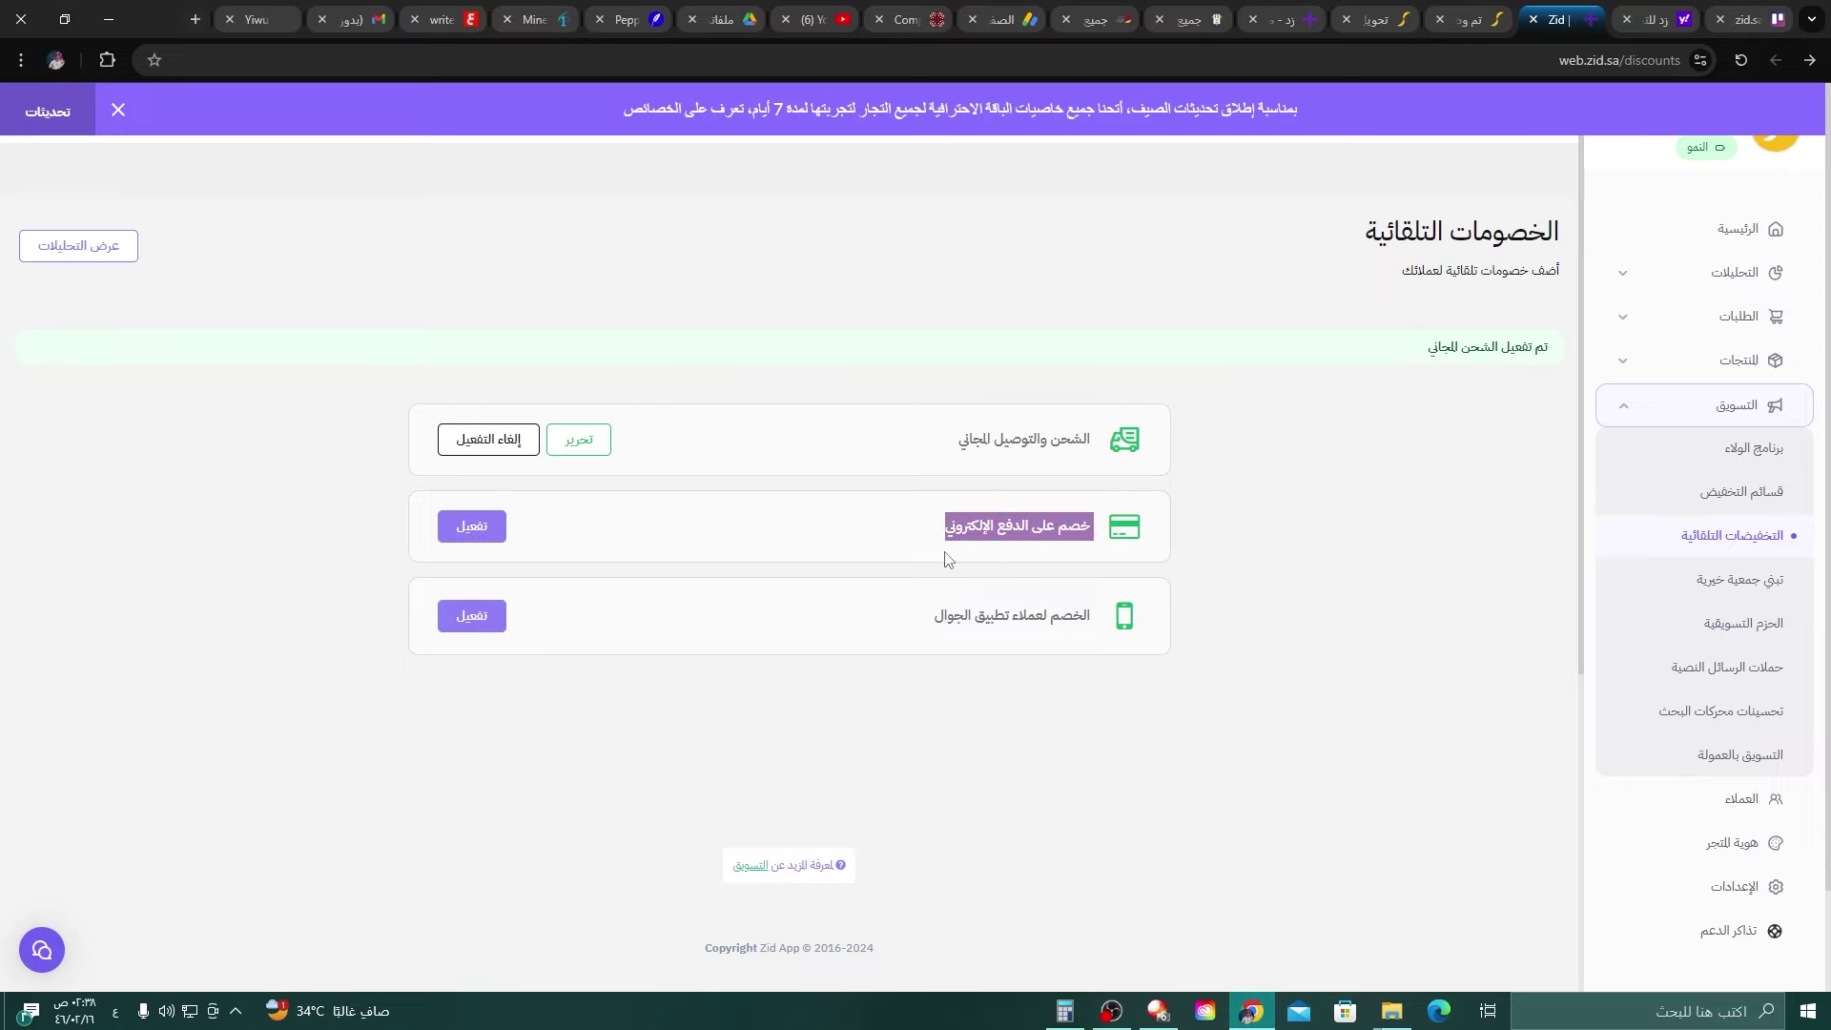
left_click(462, 537)
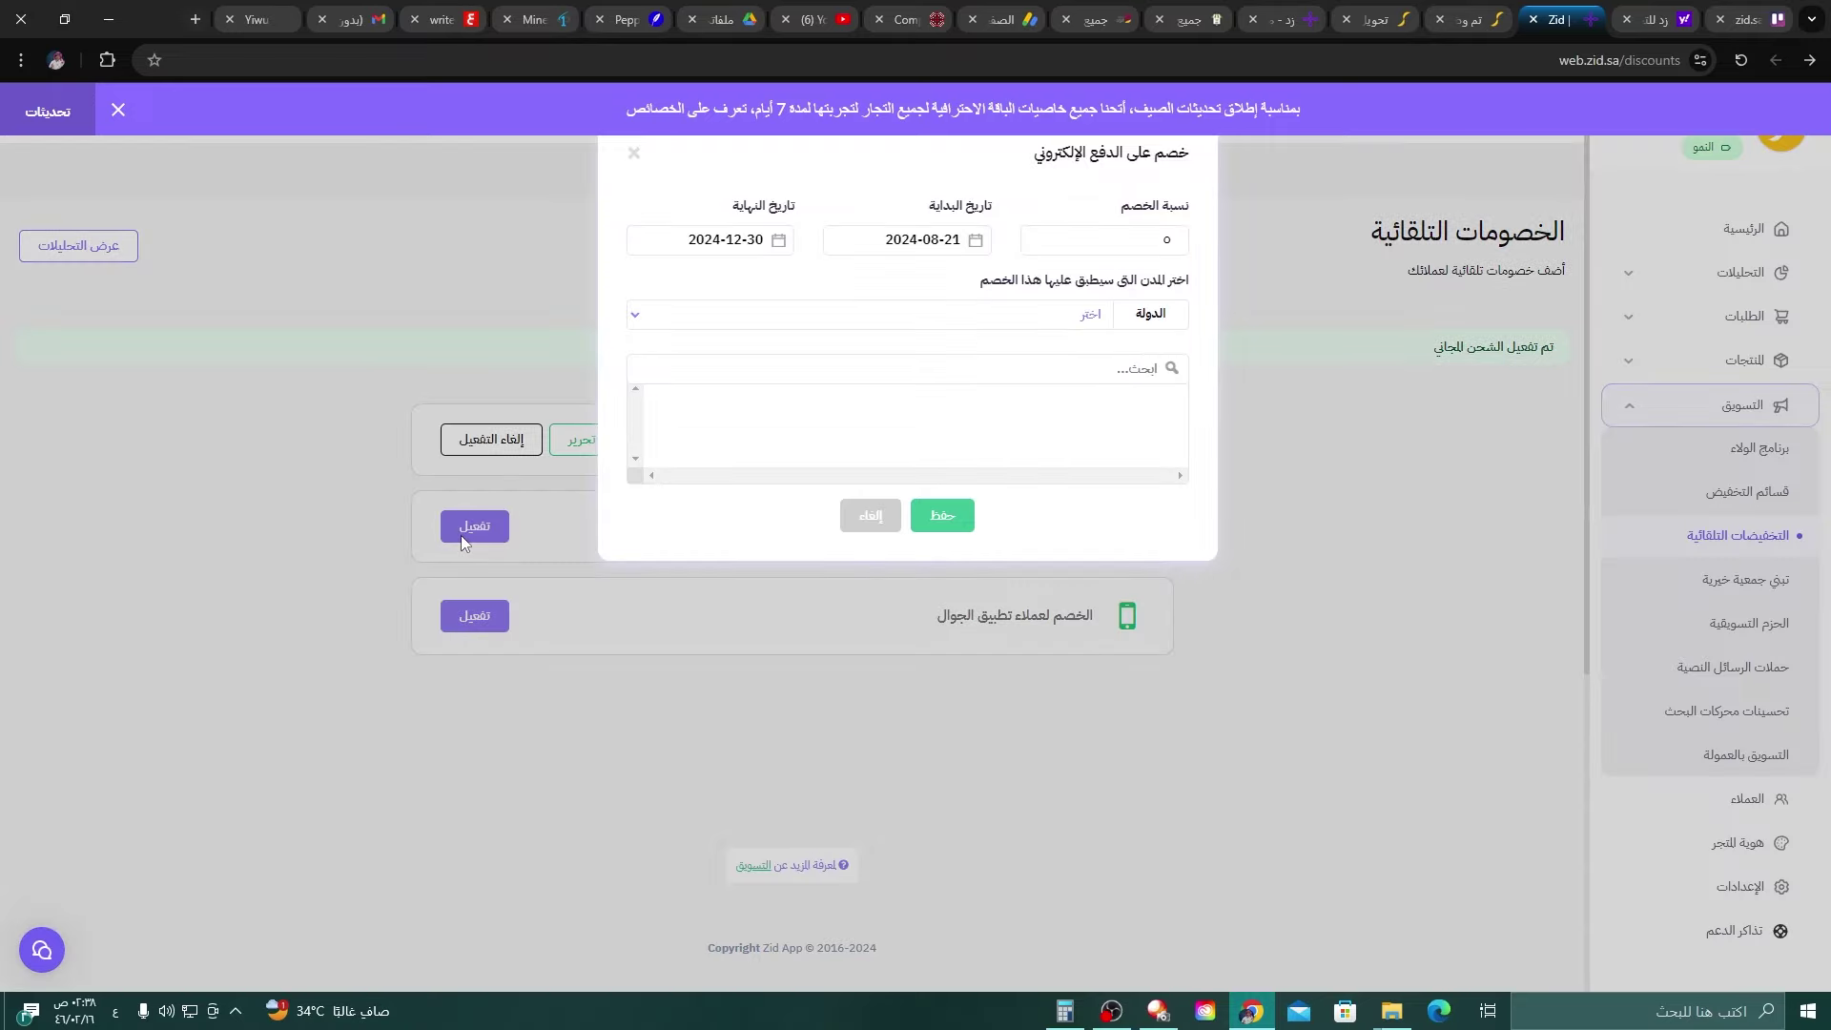
left_click(1118, 249)
type("5")
left_click(926, 240)
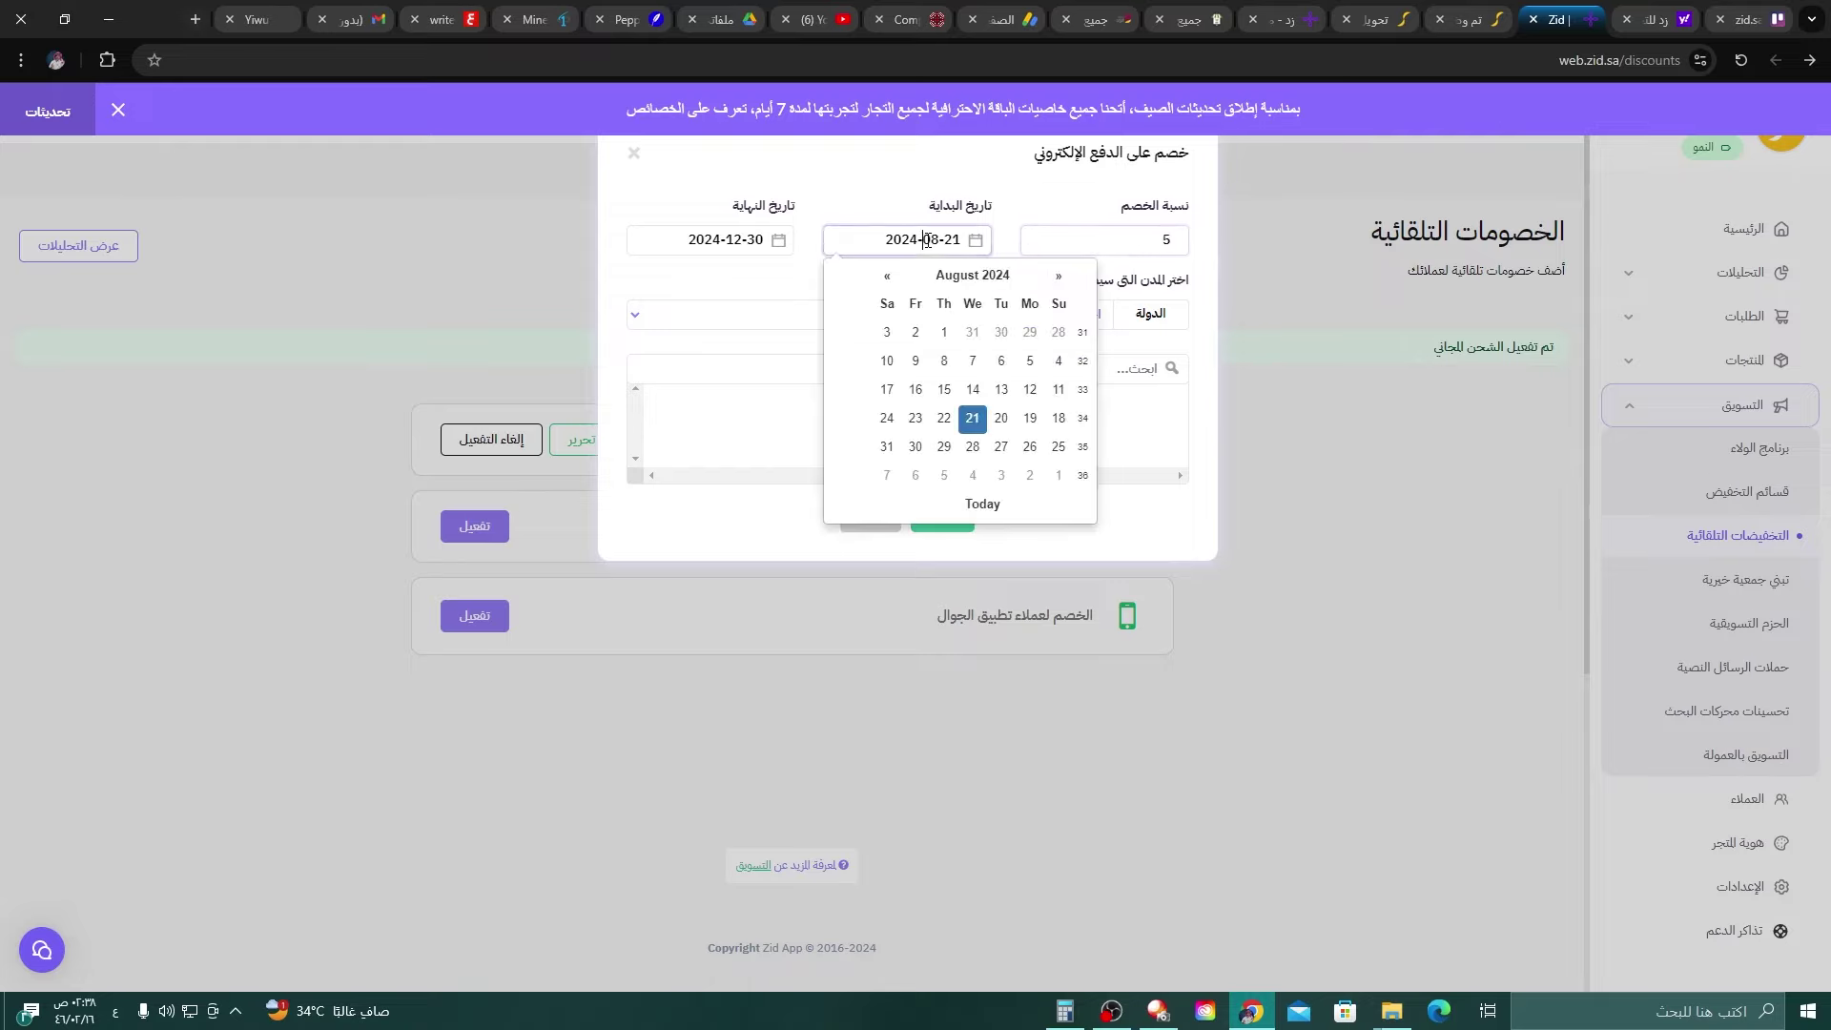
left_click(974, 420)
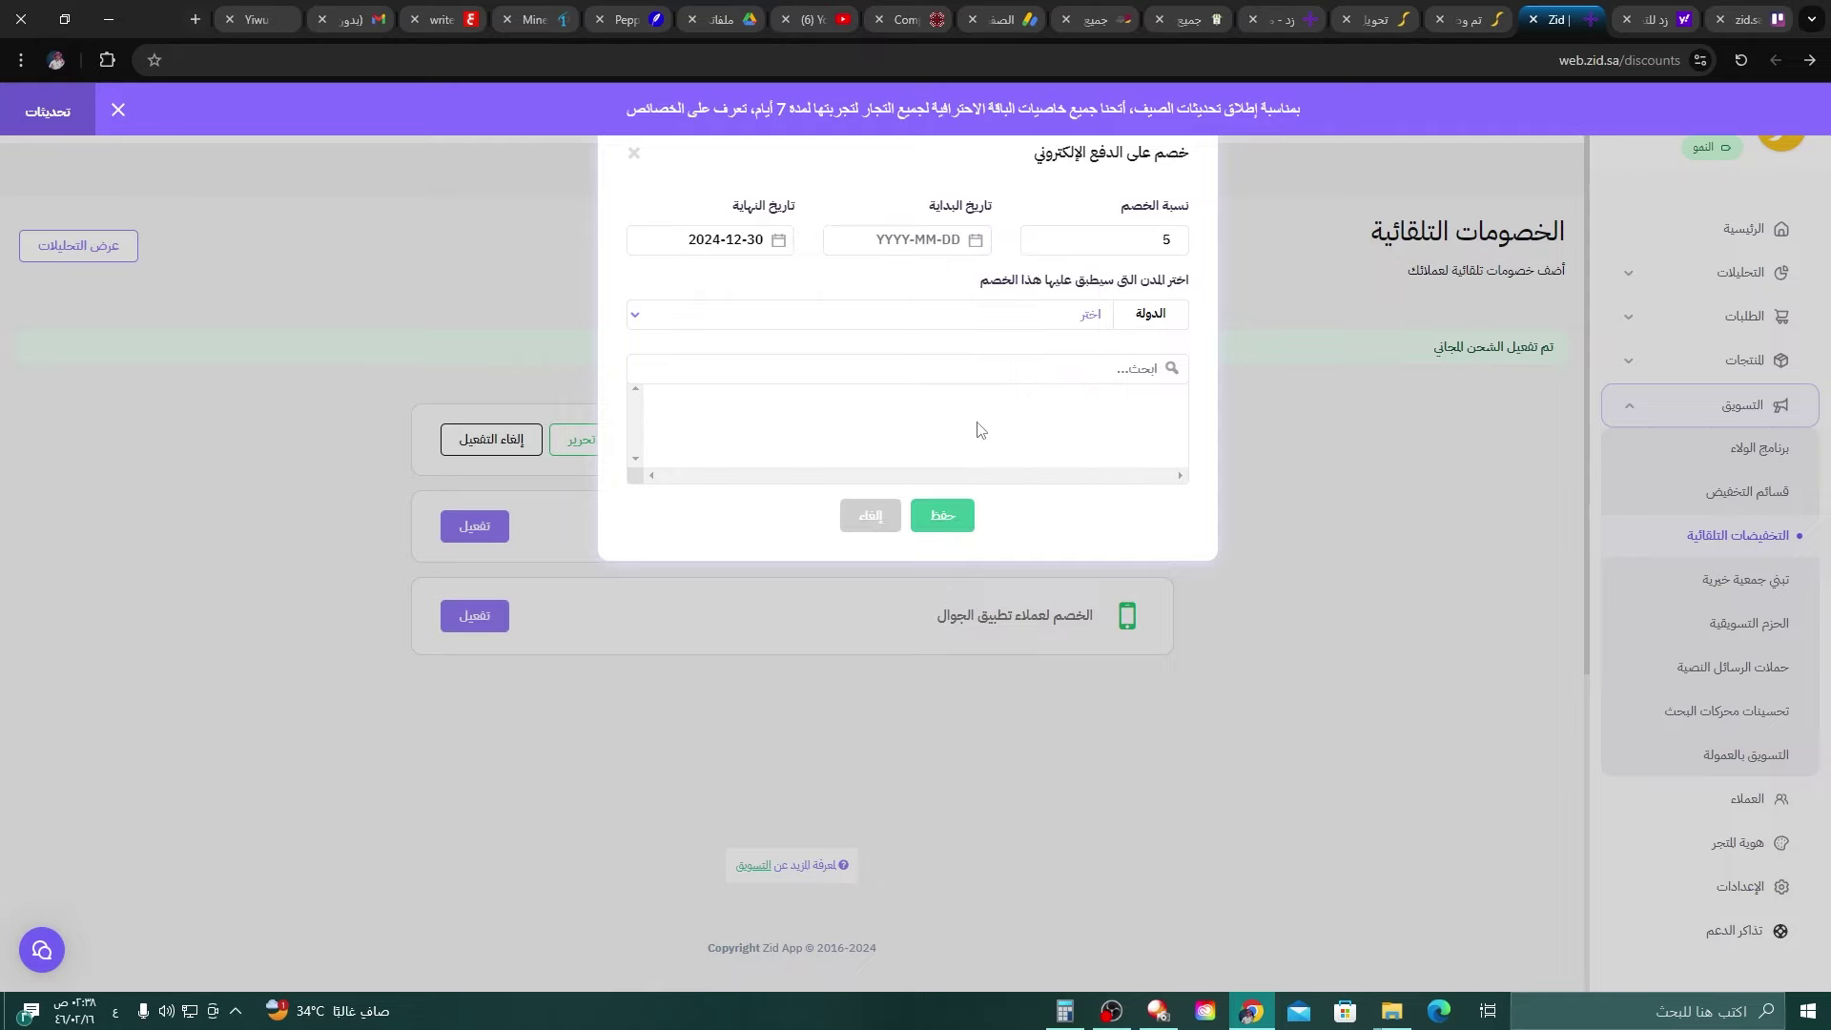
left_click(904, 234)
left_click(934, 334)
Apply the electronic payment discount to all cities in Saudi Arabia (السعودية) and save it.
left_click(1079, 320)
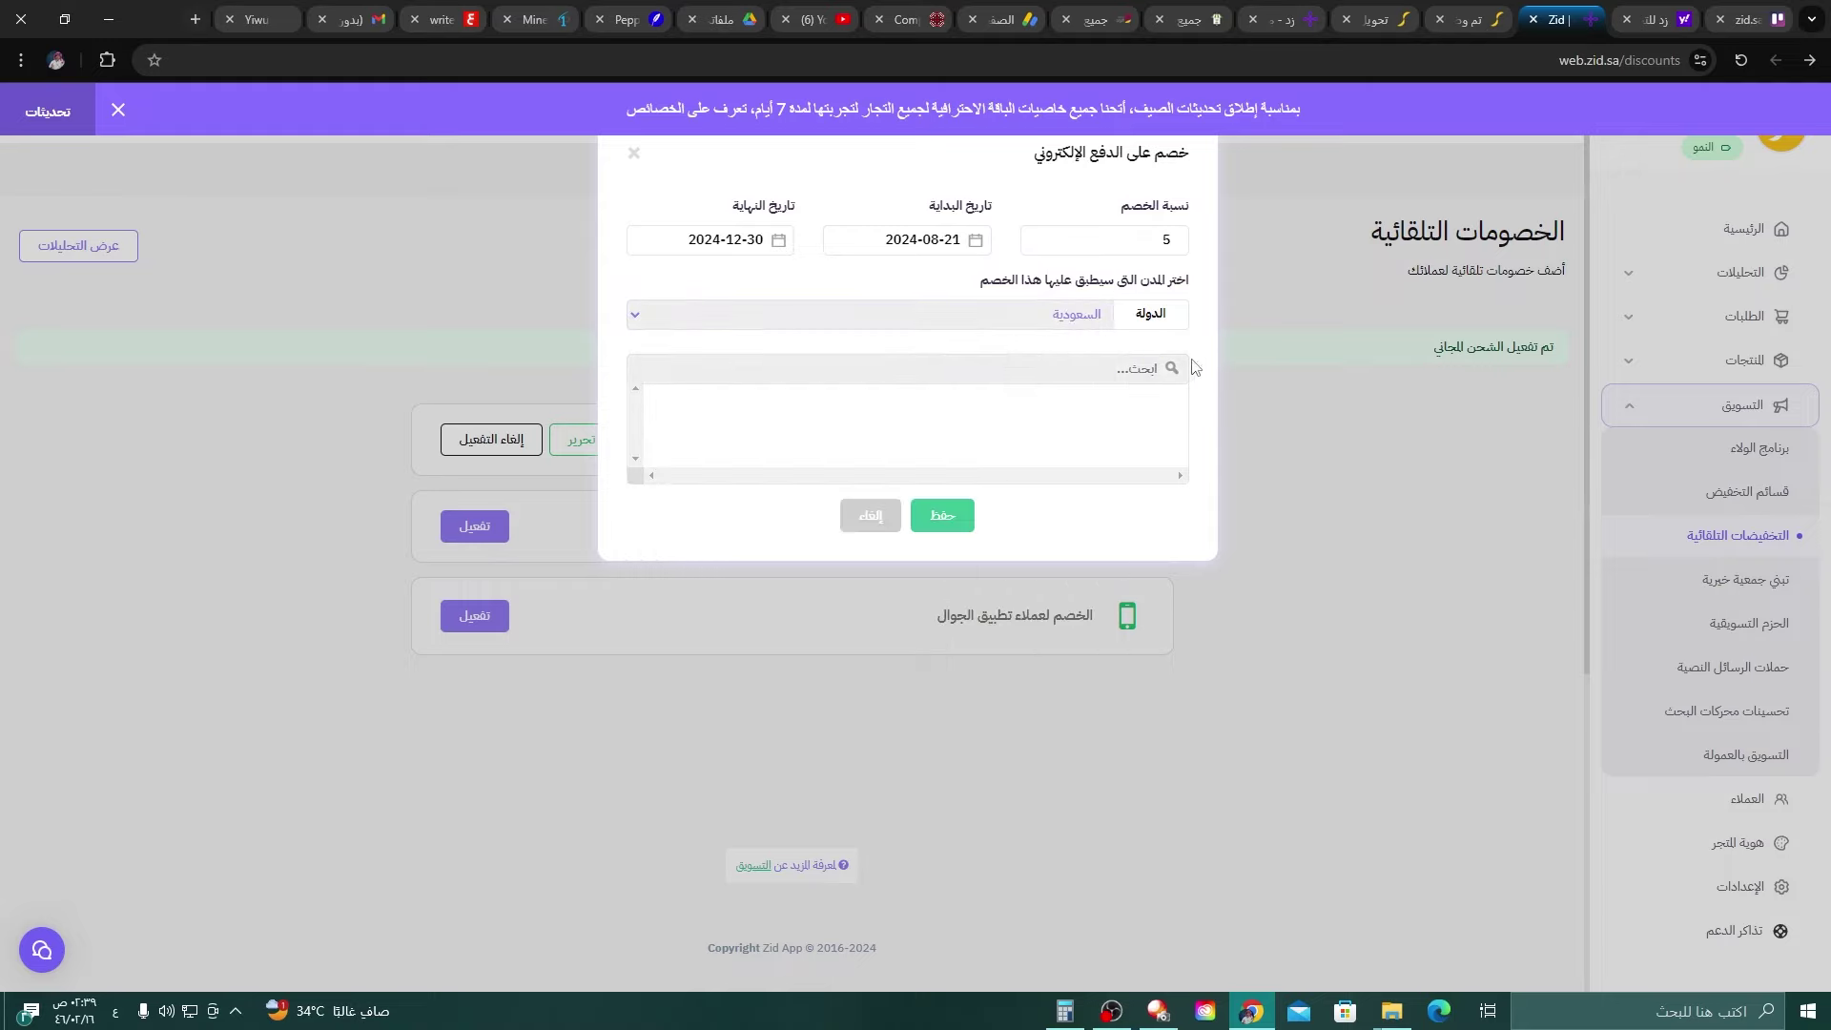
left_click(1166, 403)
left_click(943, 516)
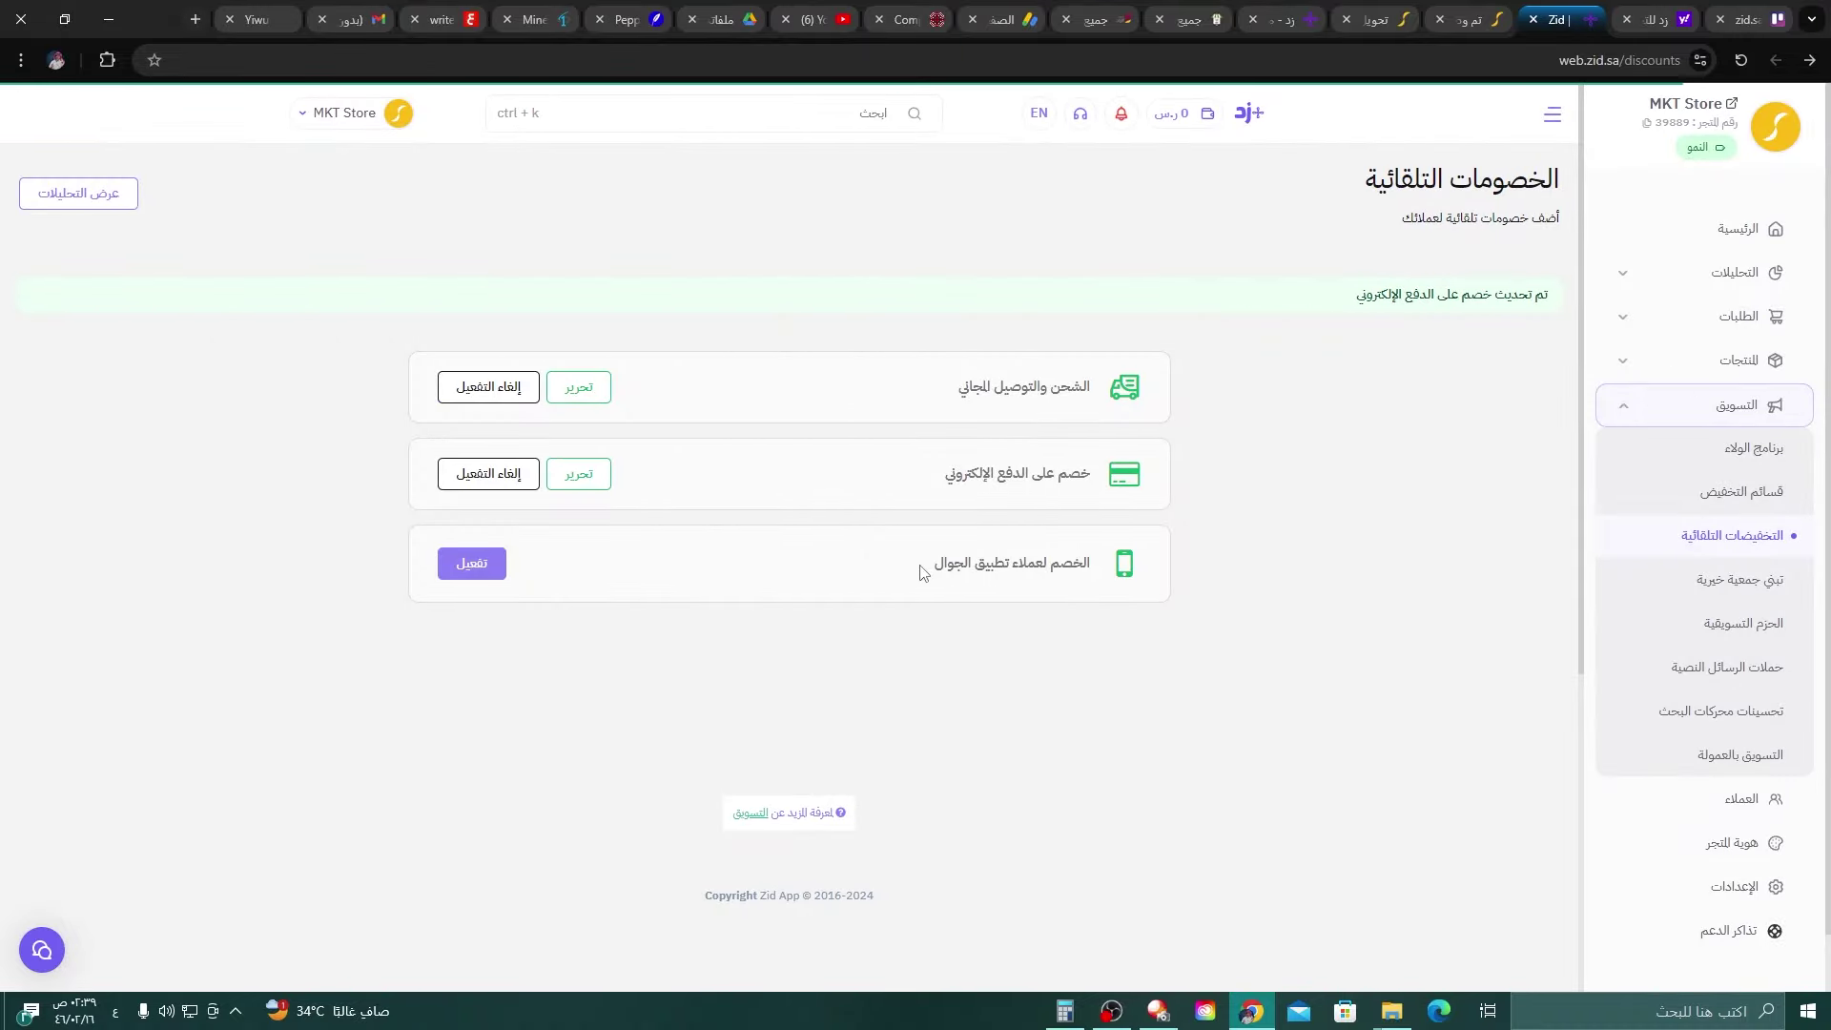
left_click_drag(921, 573, 1114, 575)
left_click(1247, 637)
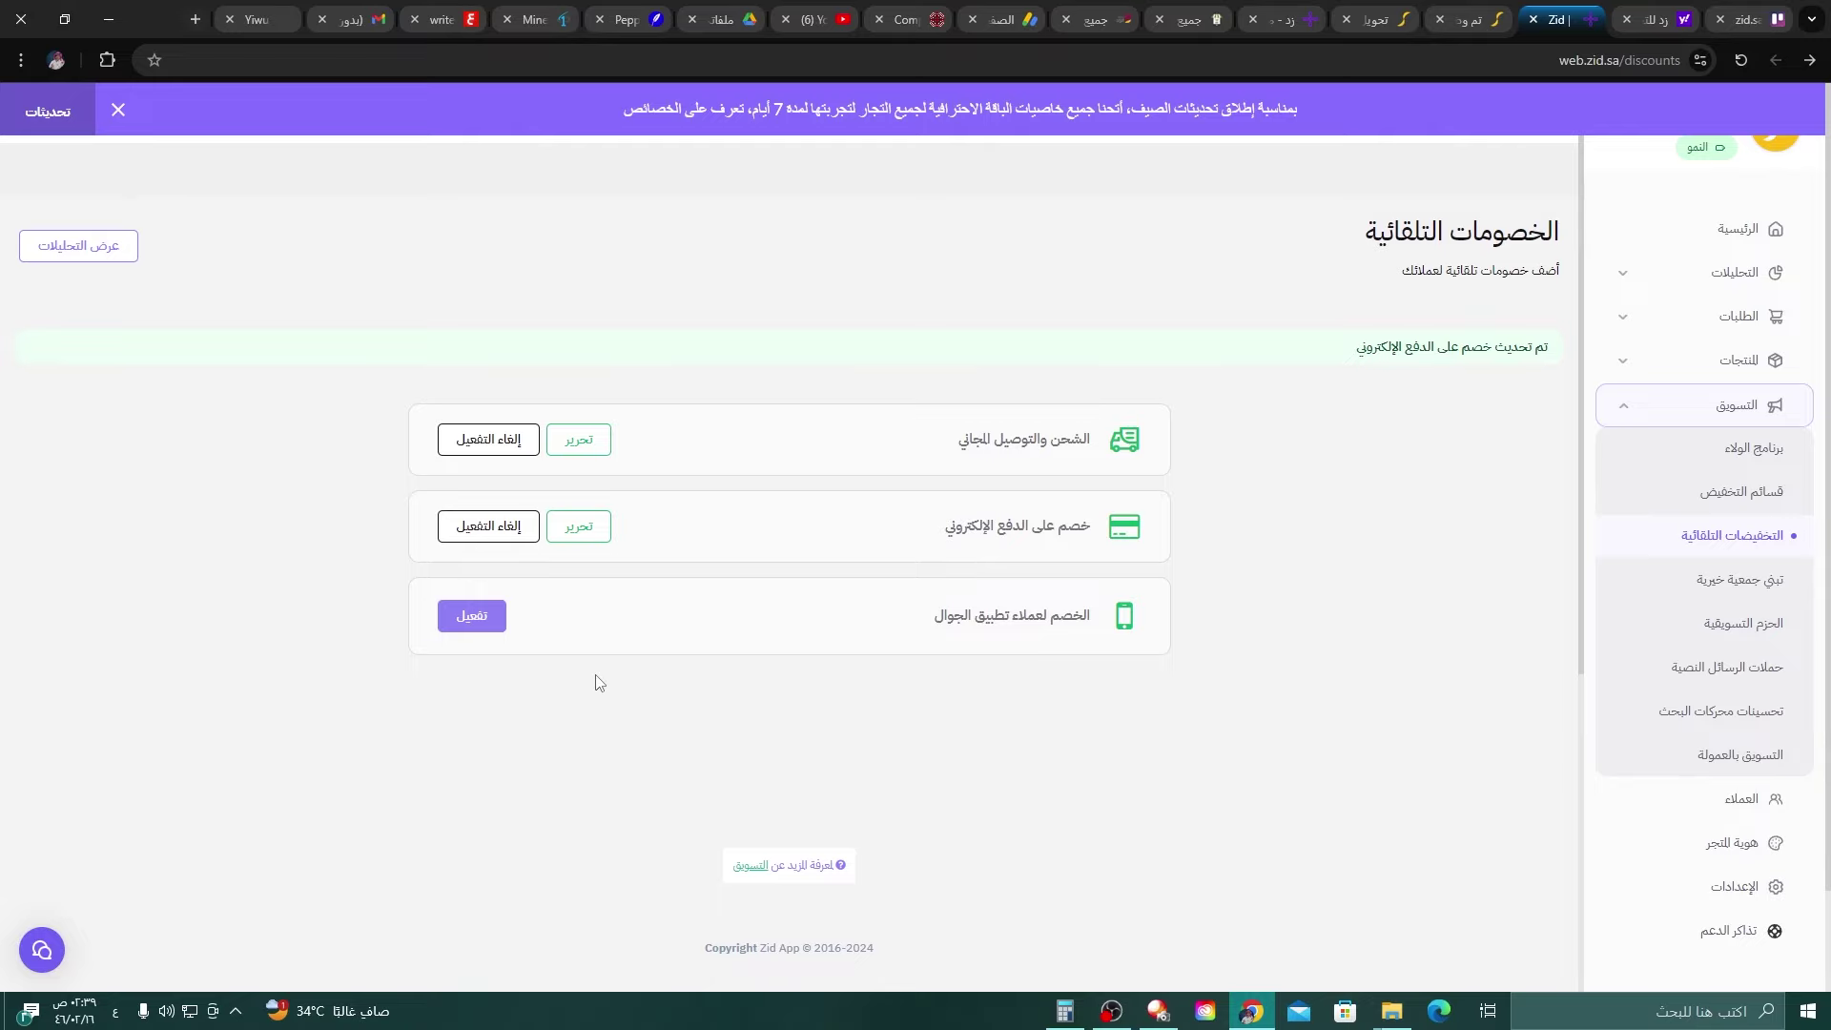
left_click_drag(928, 615, 1094, 624)
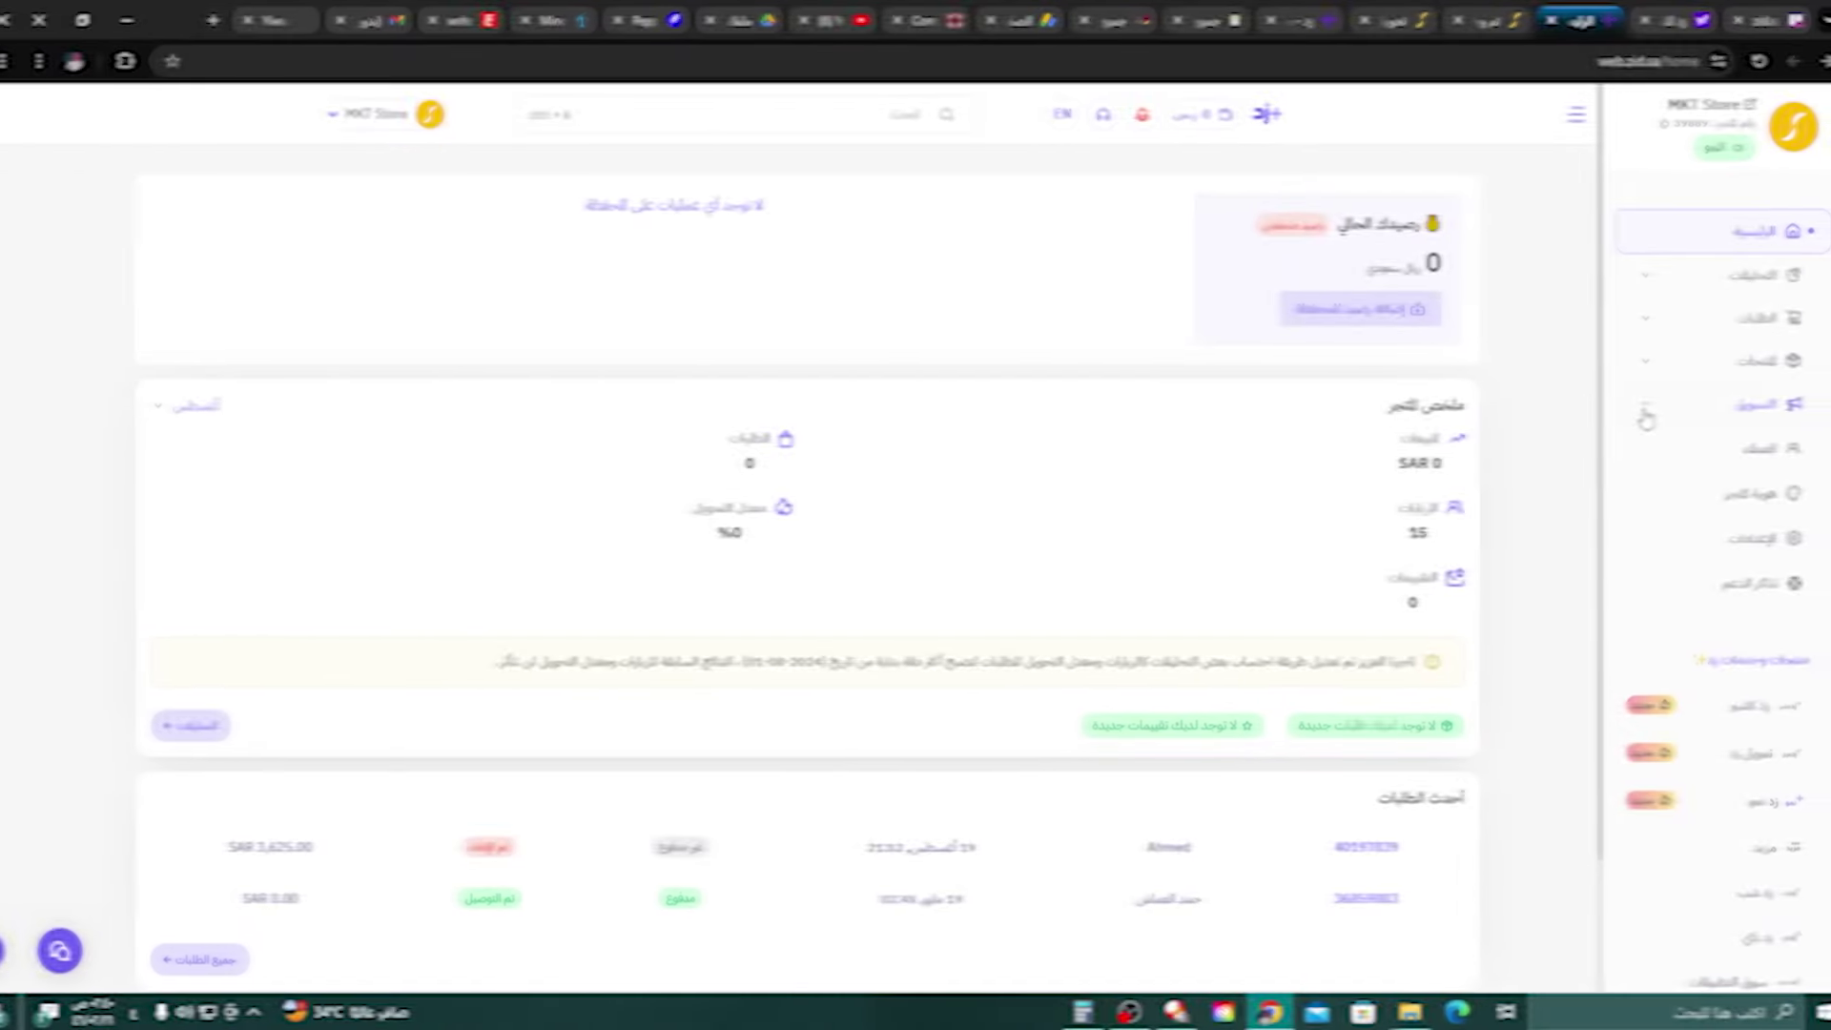
Open the charity adoption page (تبنى جمعية خيرية) and adopt the suggested campaign وقف عطاء الأول-1500سهم.
left_click(1635, 412)
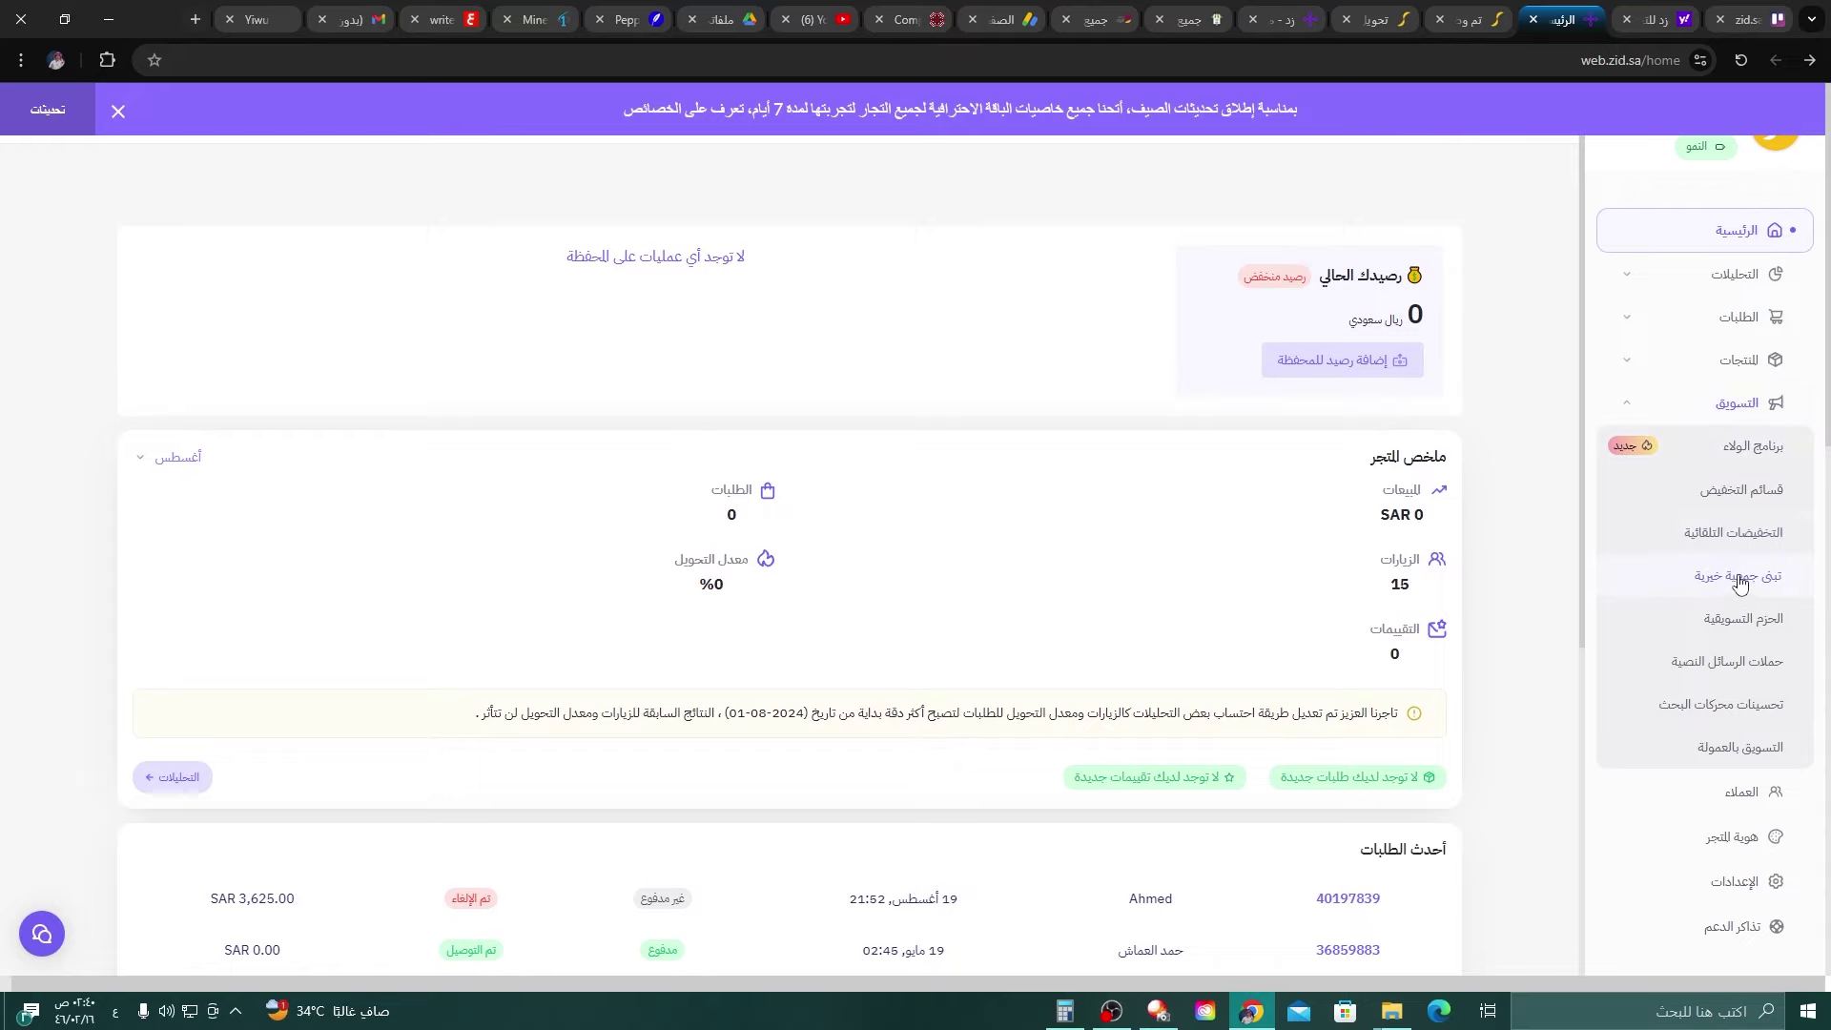
left_click(1669, 580)
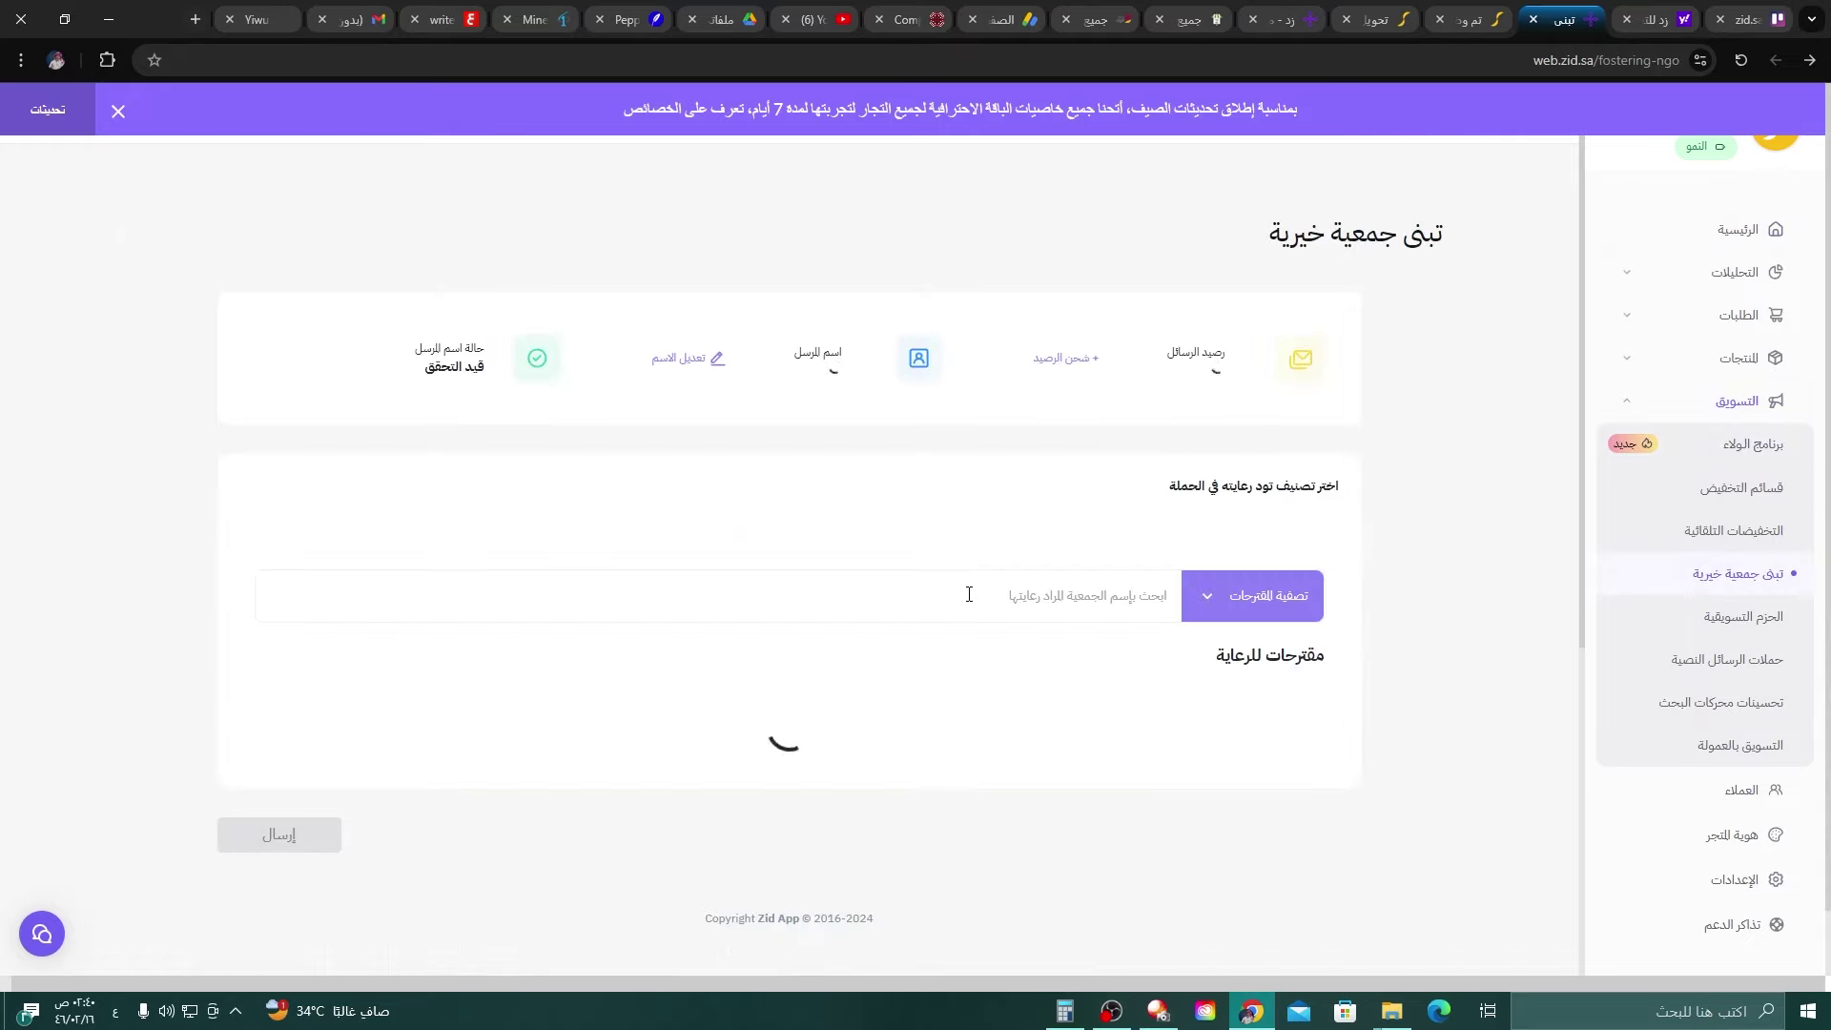
scroll(1305, 564, "down", 2)
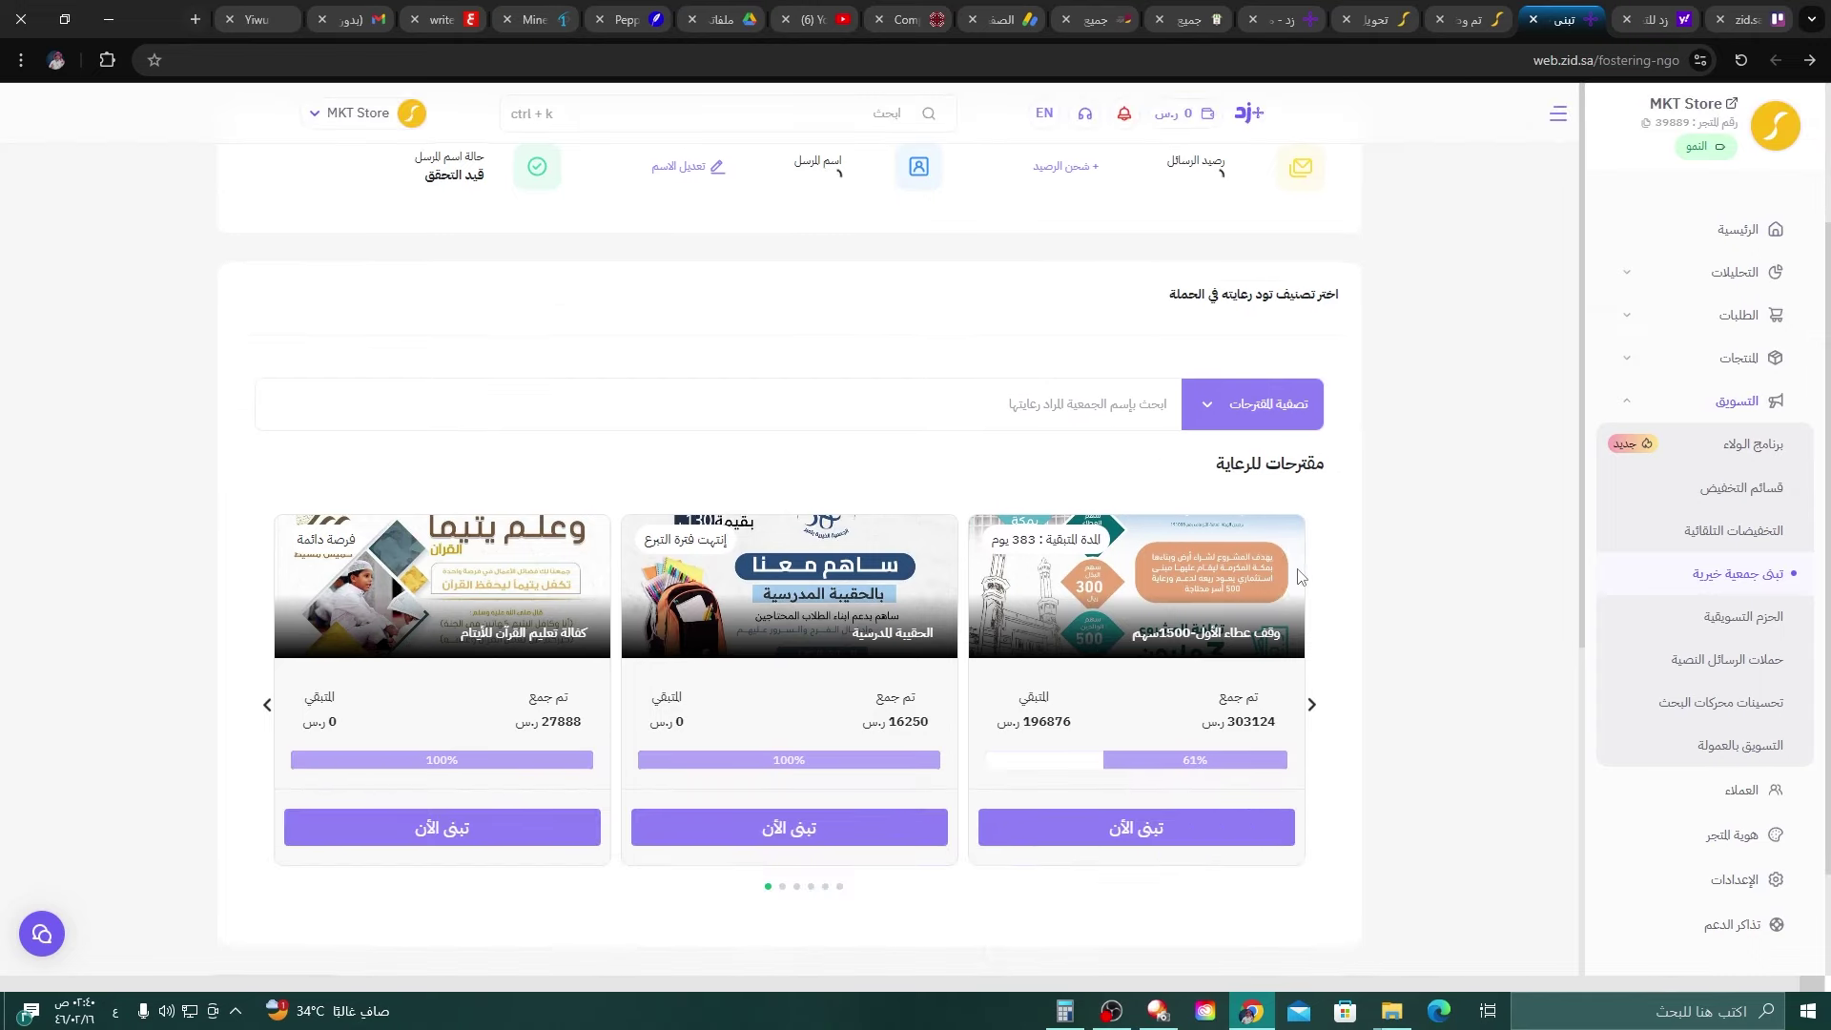
scroll(734, 826, "down", 2)
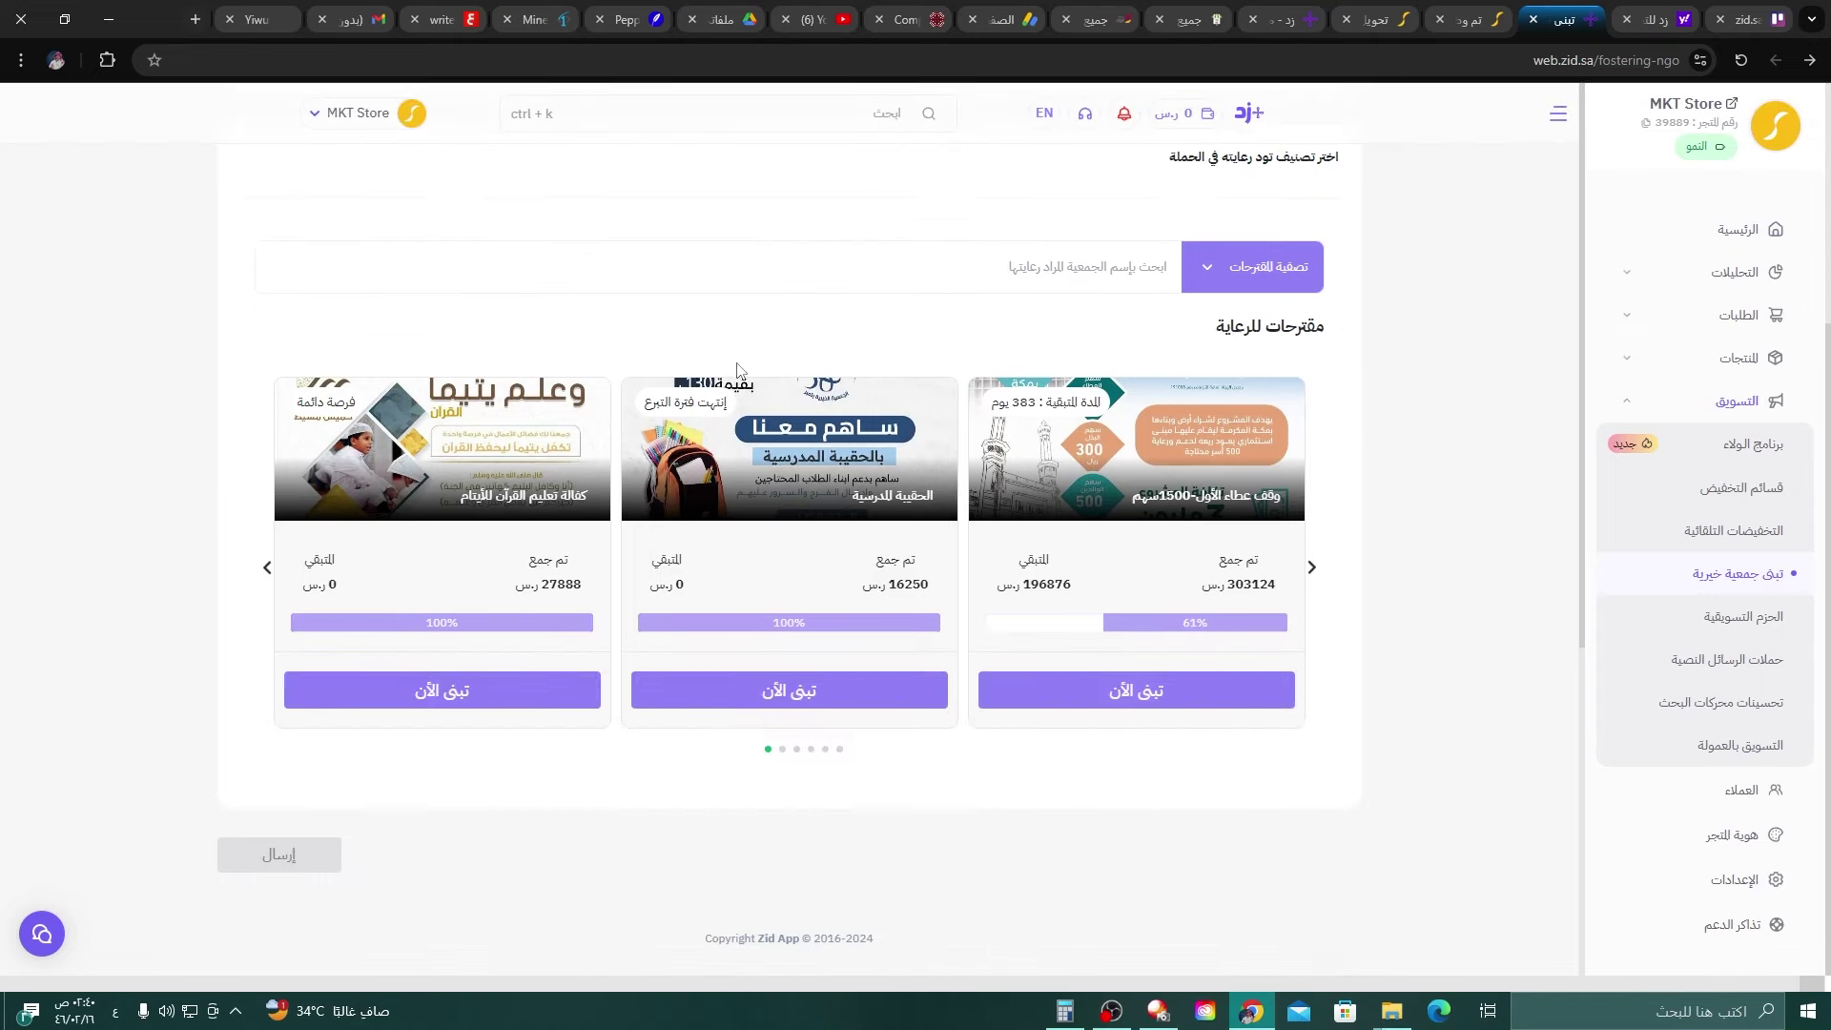
left_click(1148, 693)
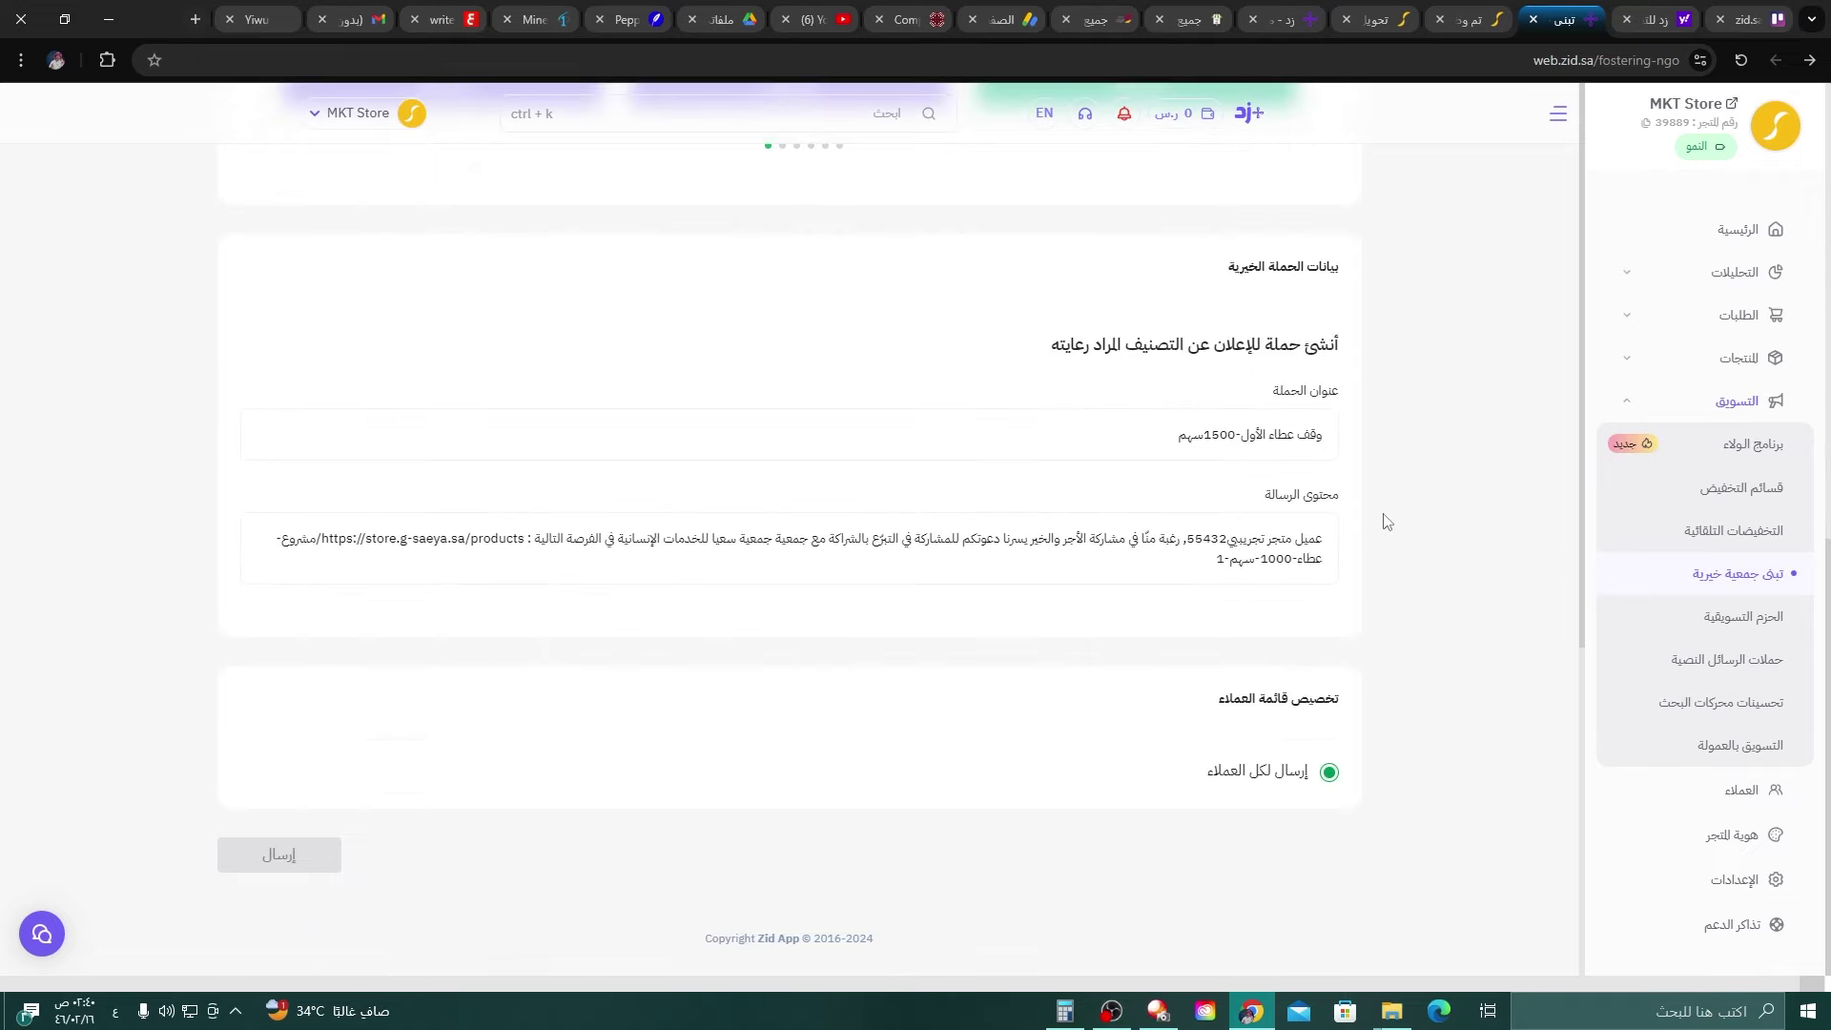
Replace the store name in the charity campaign's message content with متجر الوسام.
scroll(1021, 539, "up", 3)
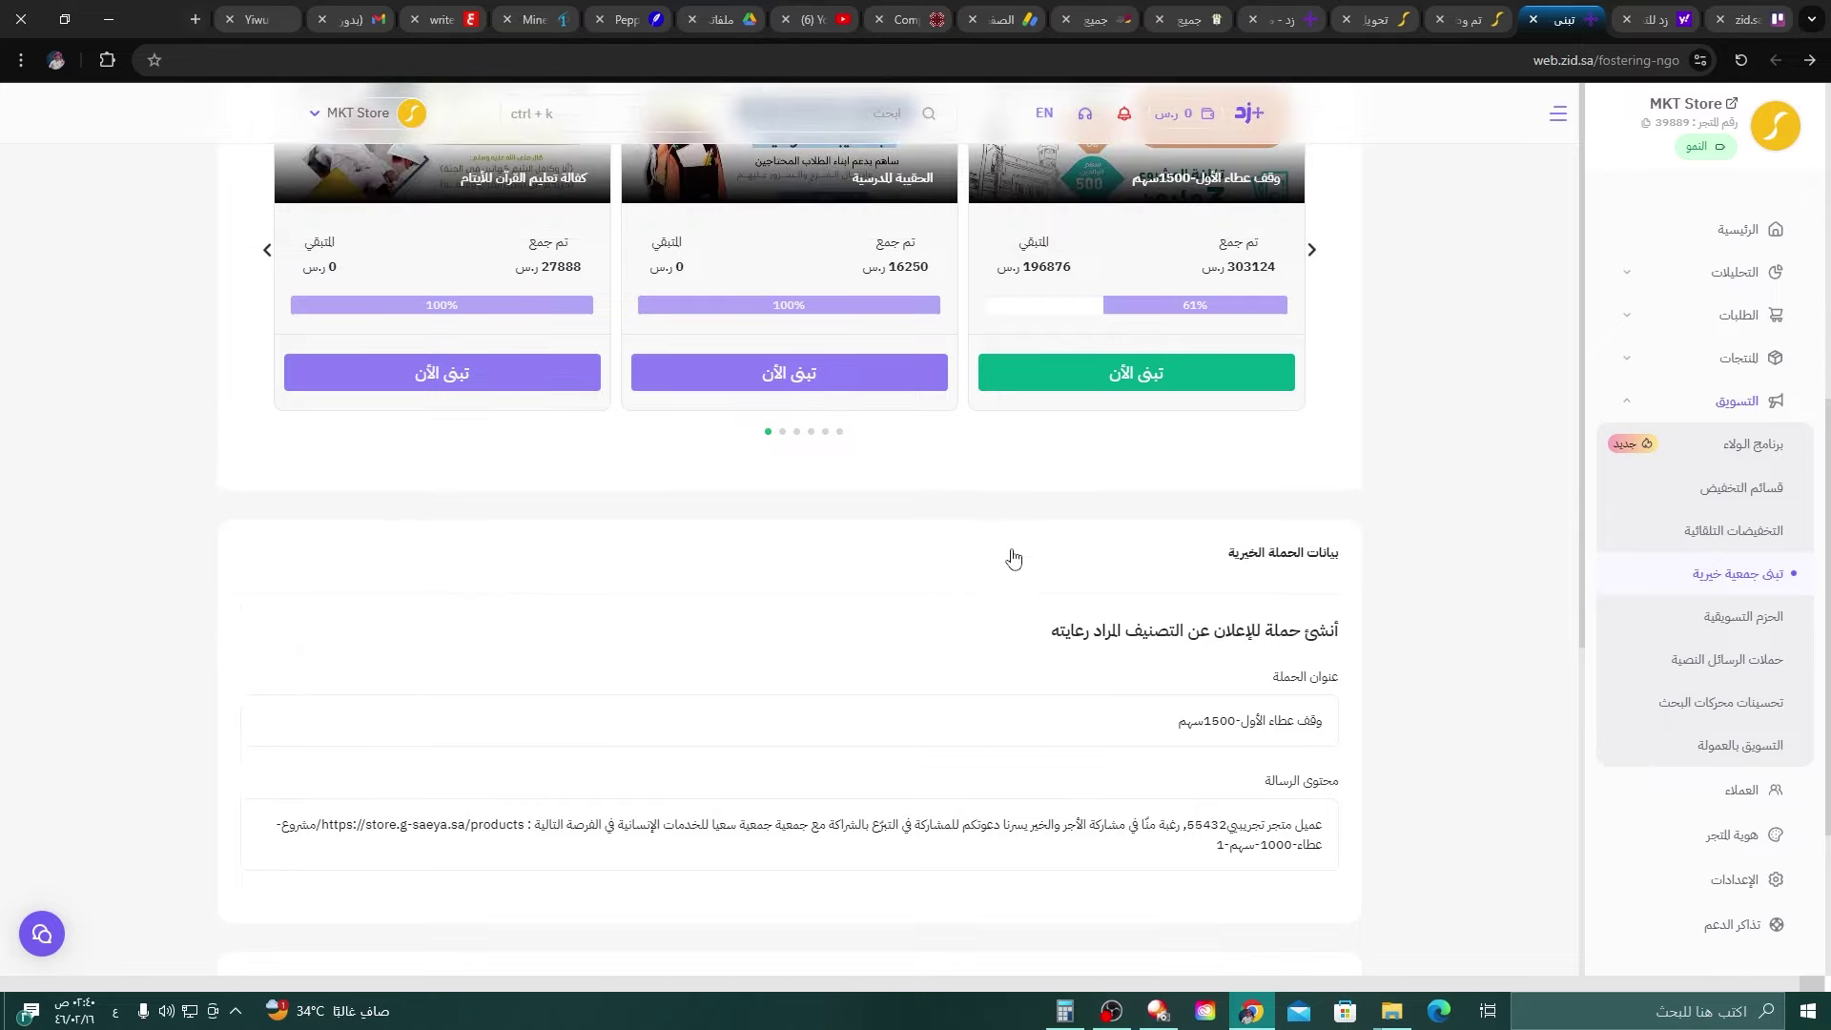
scroll(1003, 596, "down", 2)
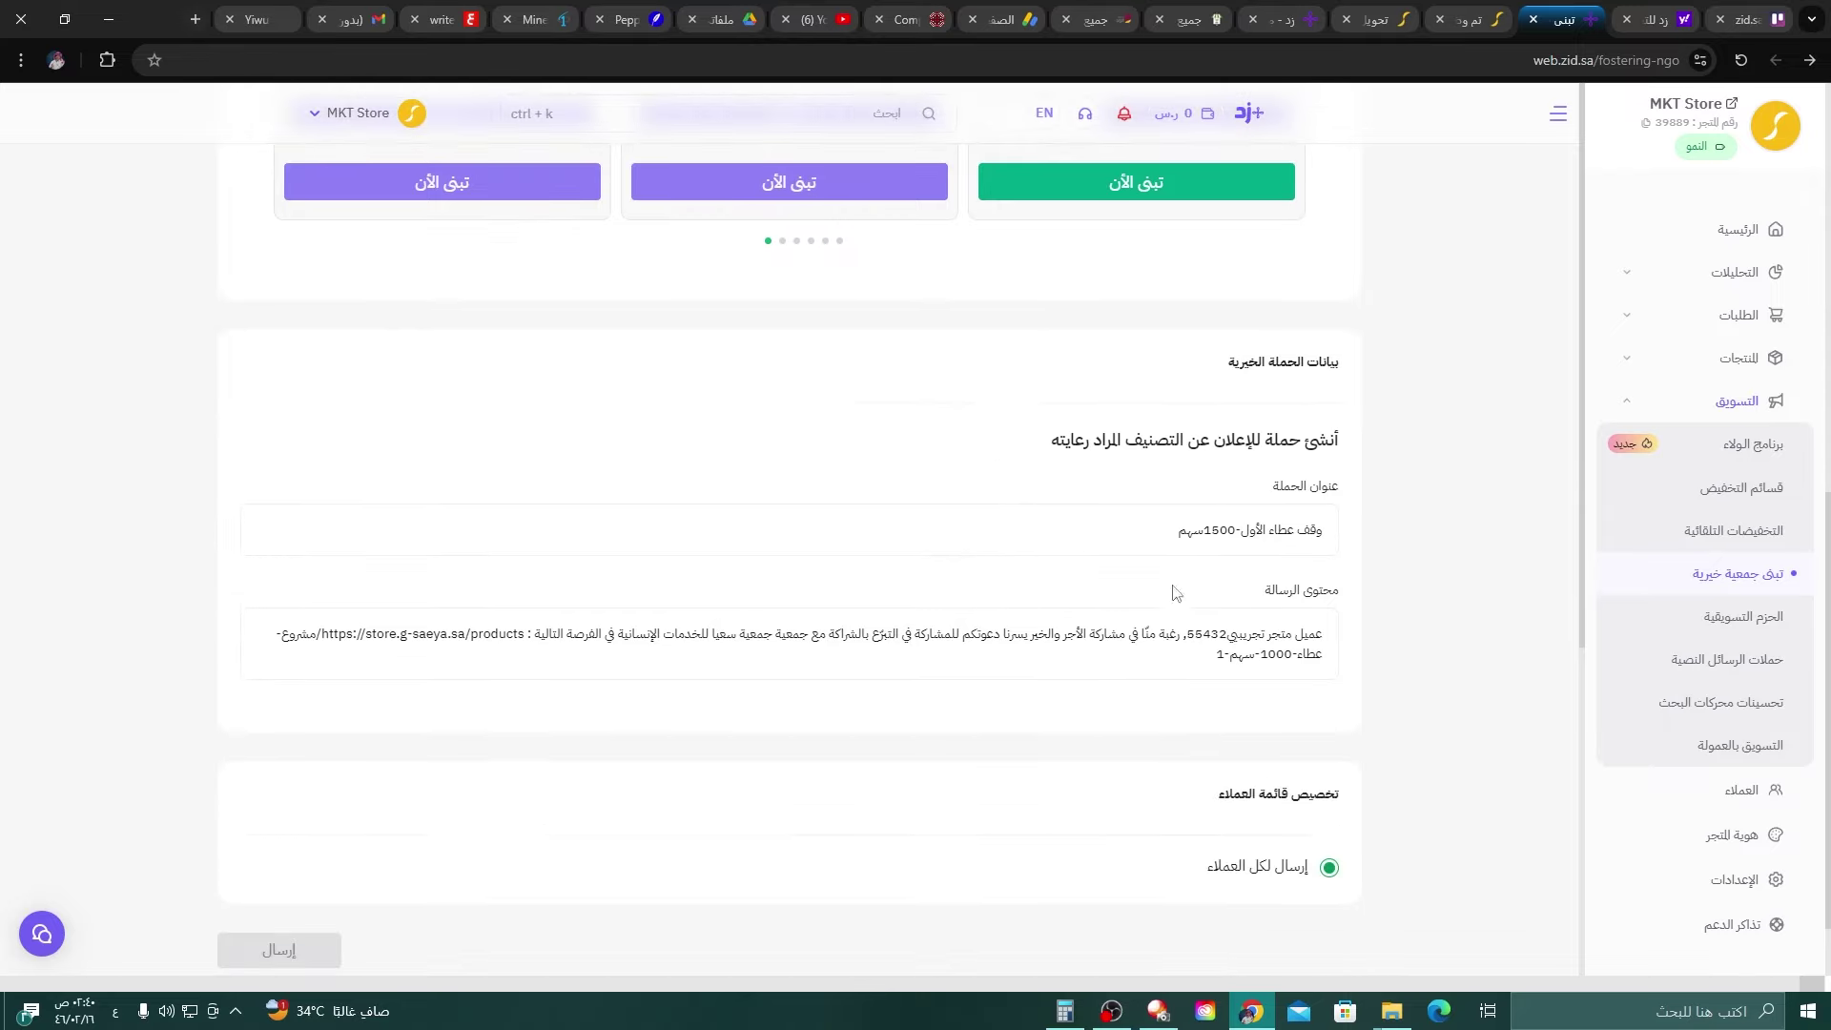
left_click_drag(1190, 636, 1287, 633)
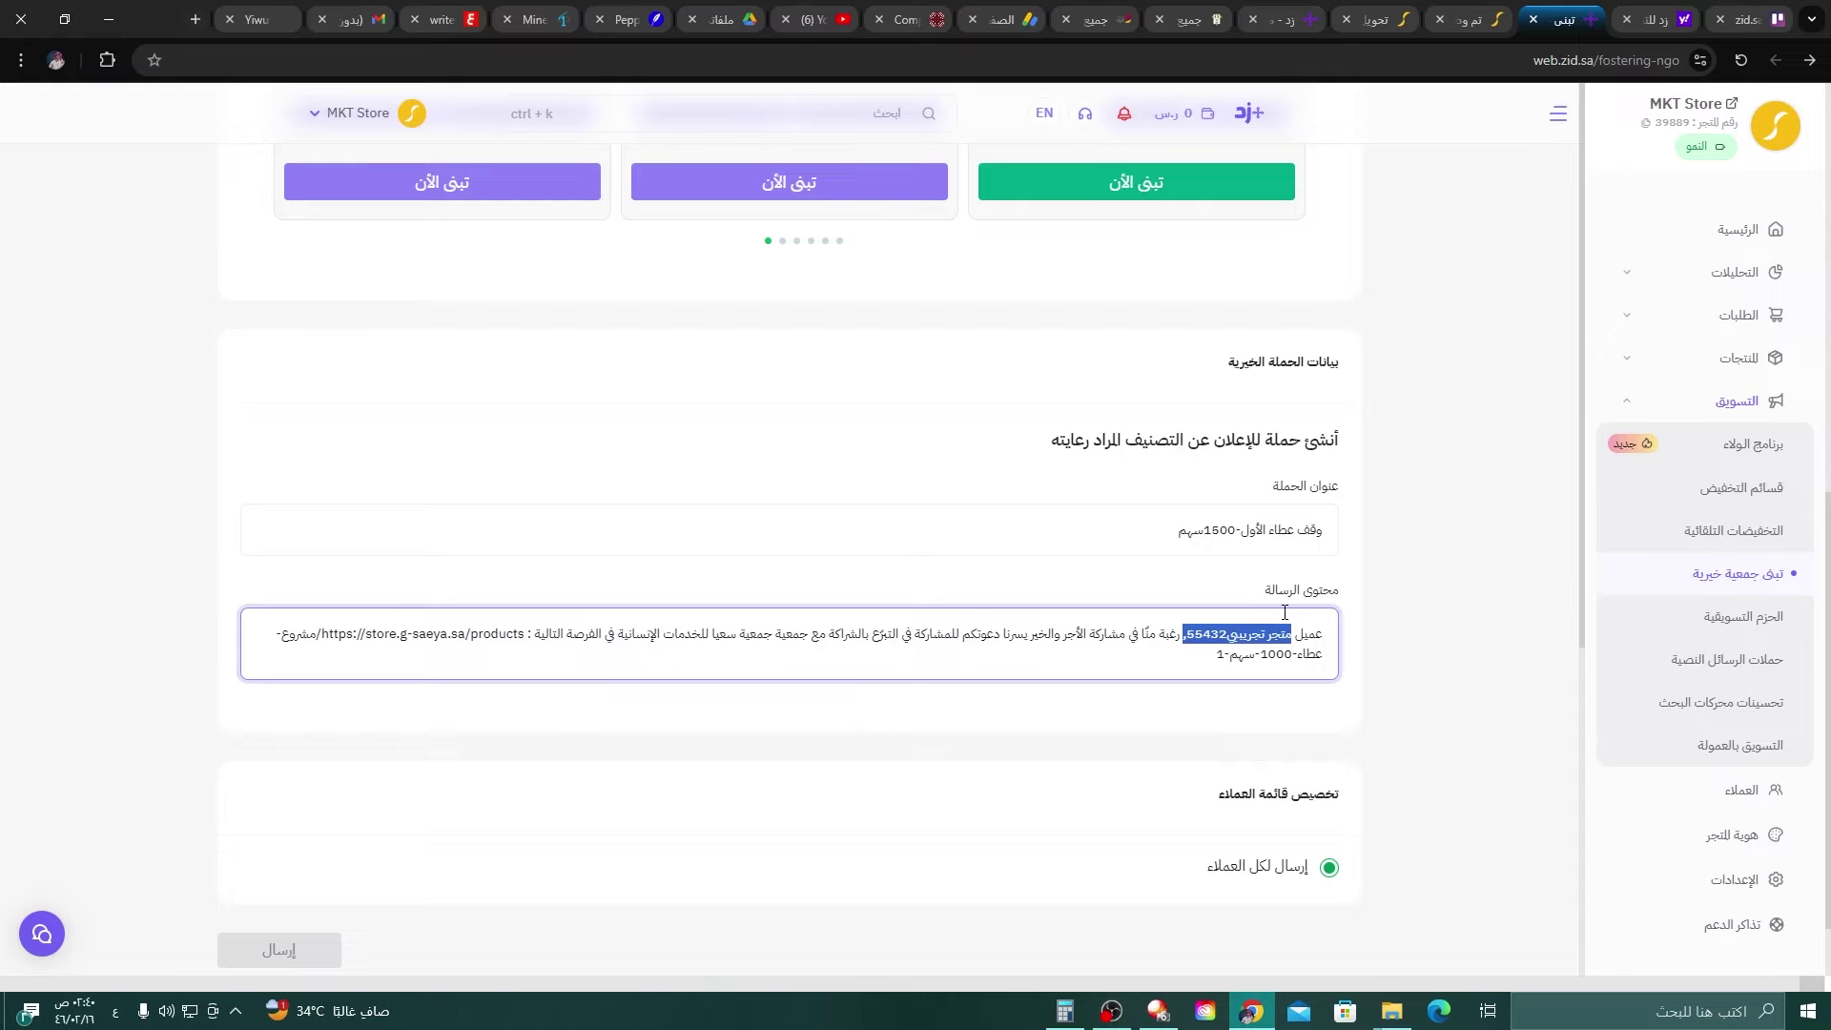
type("متجر الوسام")
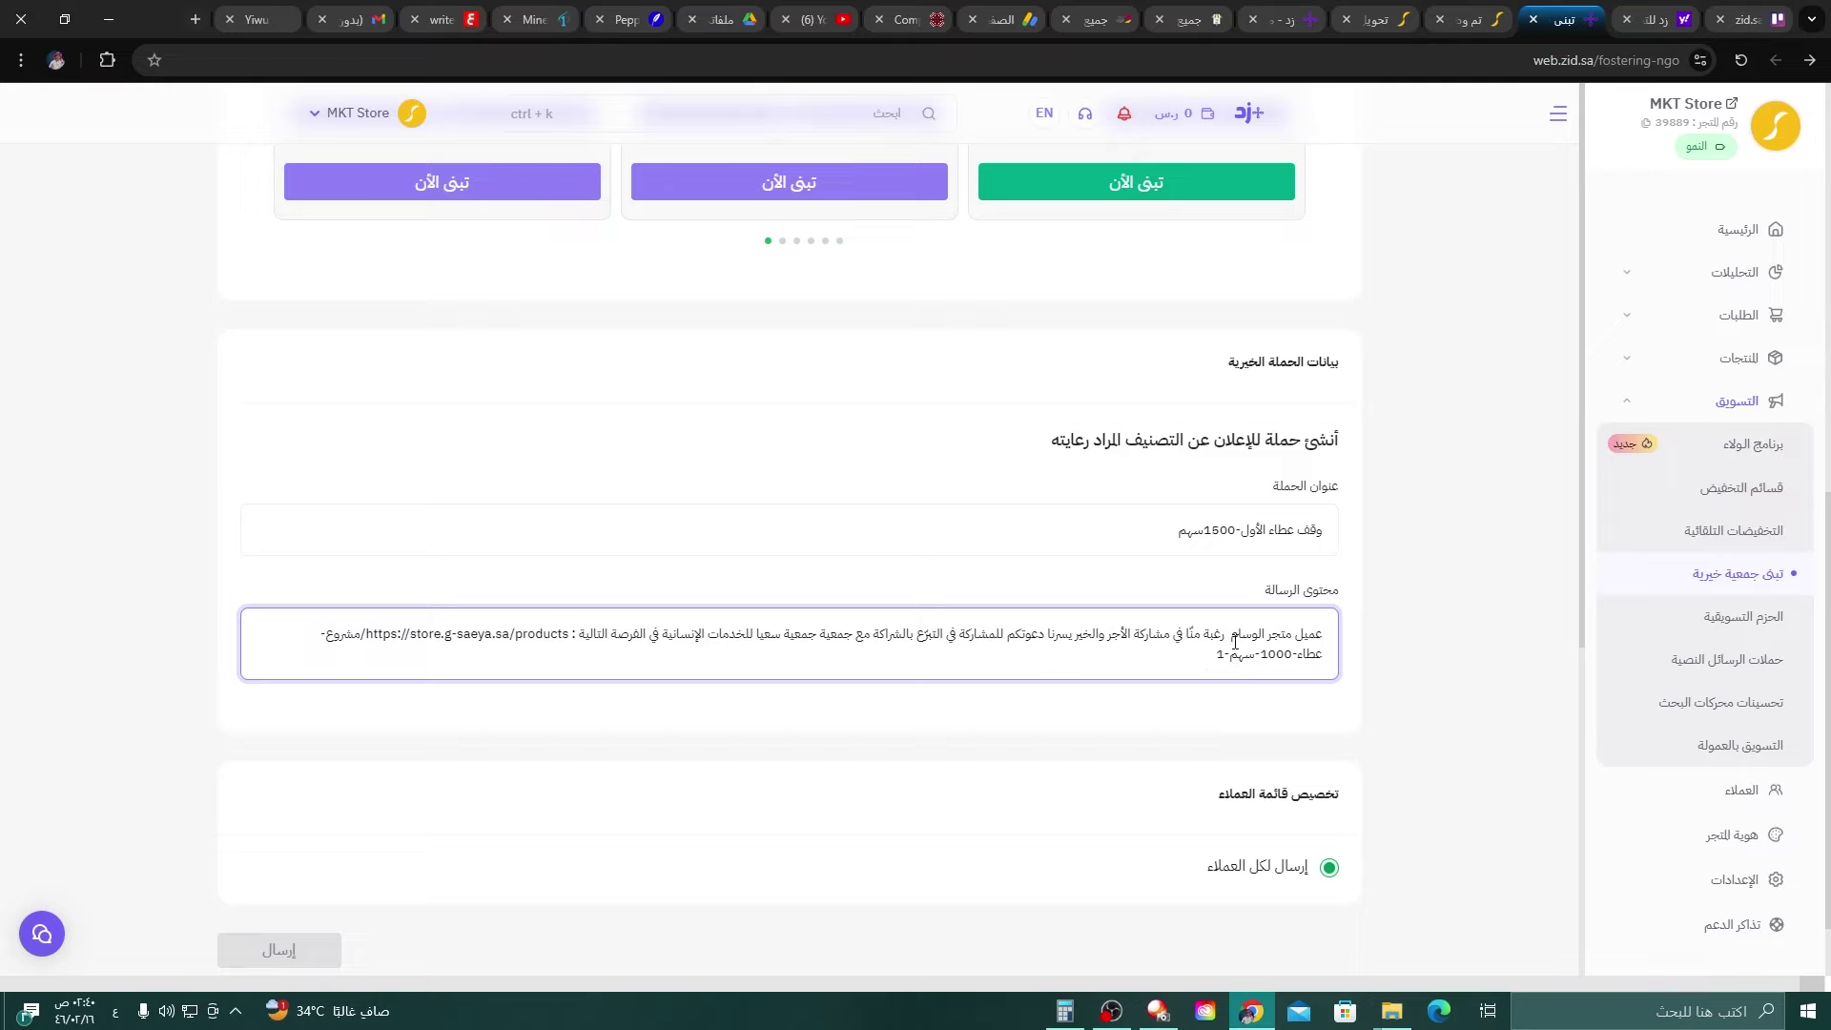
Add the line لمشاهده اخر عروضنا below the existing text of the campaign message, separated by a blank line.
left_click_drag(1234, 641, 735, 642)
left_click(1056, 645)
left_click(587, 636)
key("Return")
key("Return")
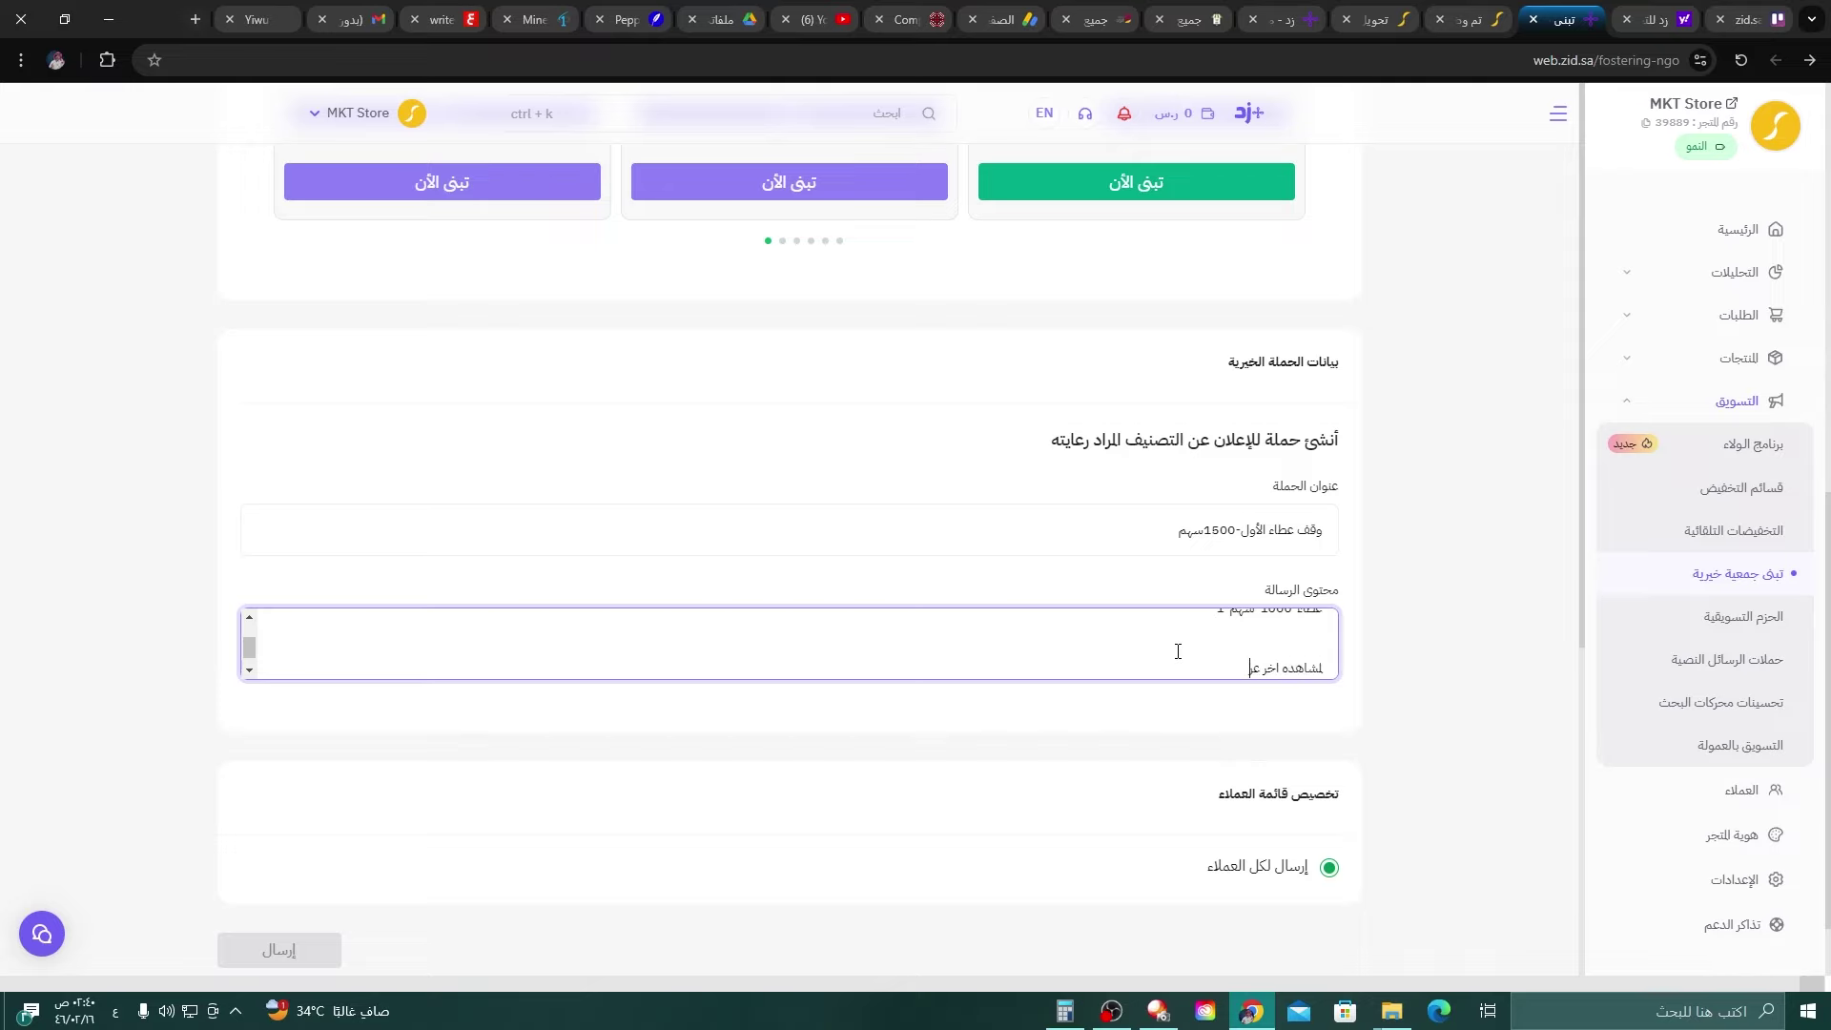
key("Return")
scroll(799, 761, "down", 1)
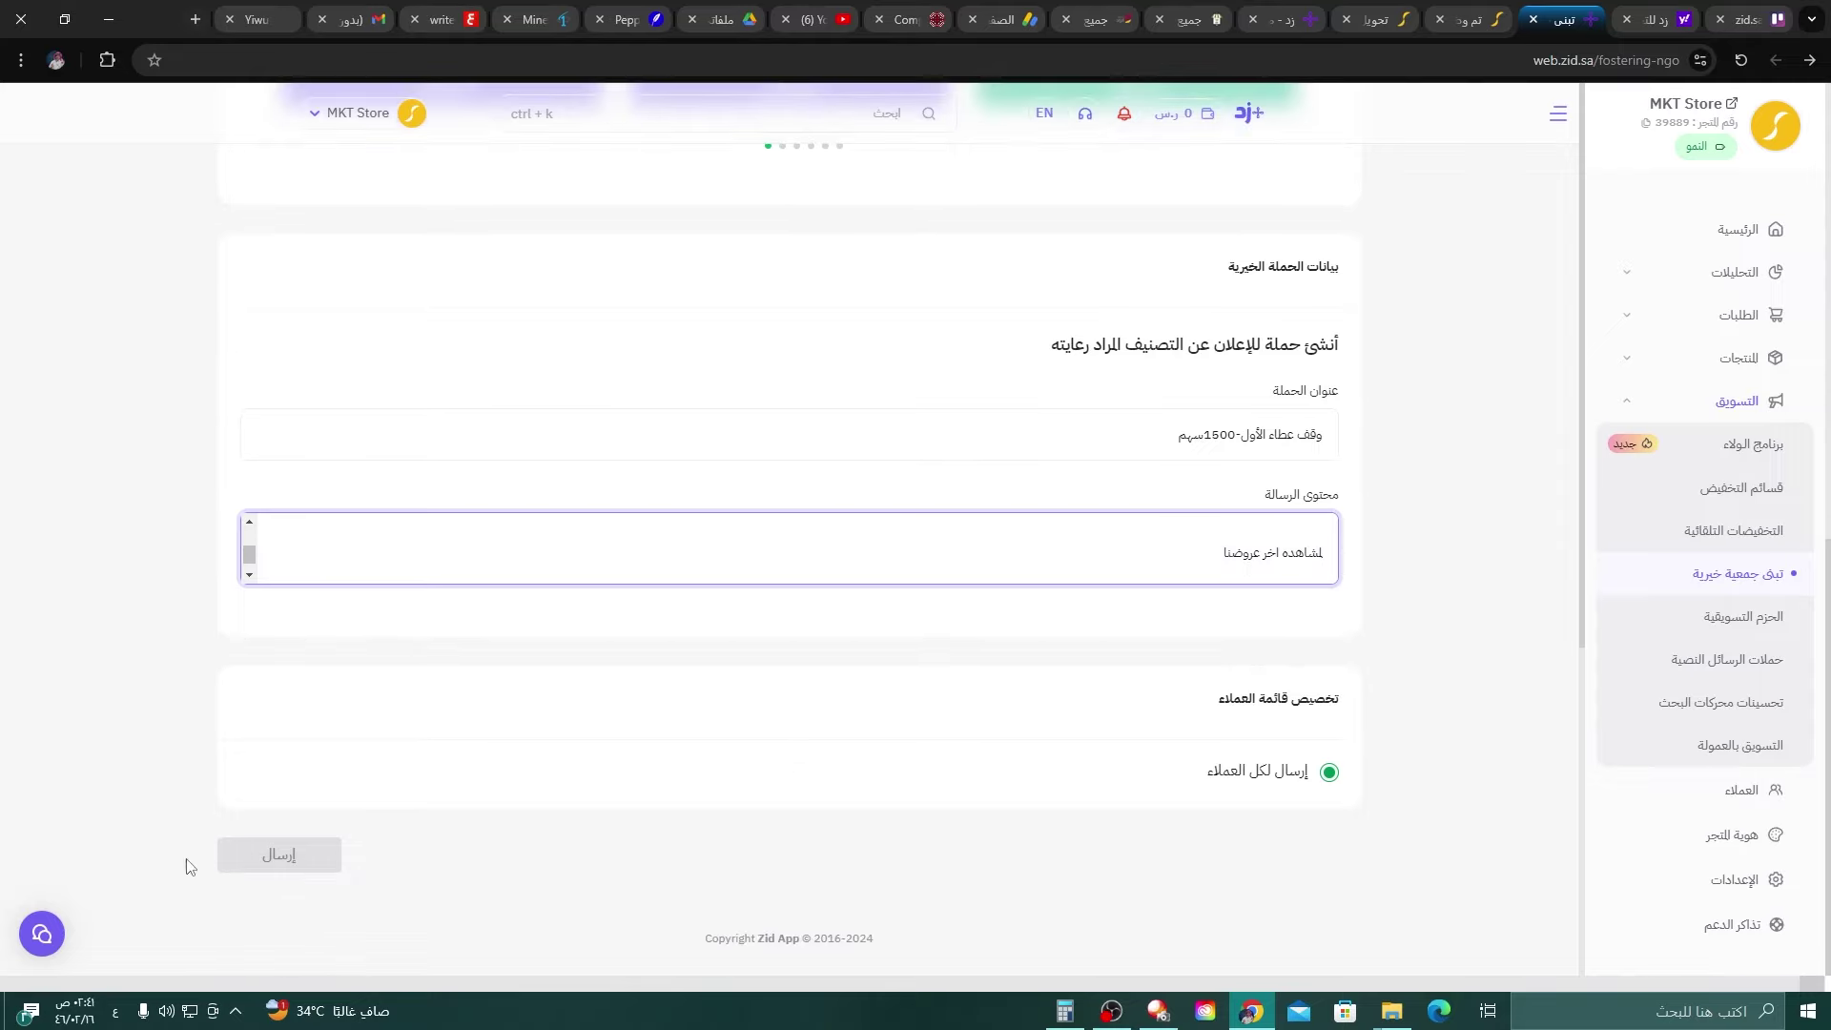
Browse through the other charity campaigns suggested for sponsorship (مقترحات للرعاية).
scroll(707, 715, "up", 10)
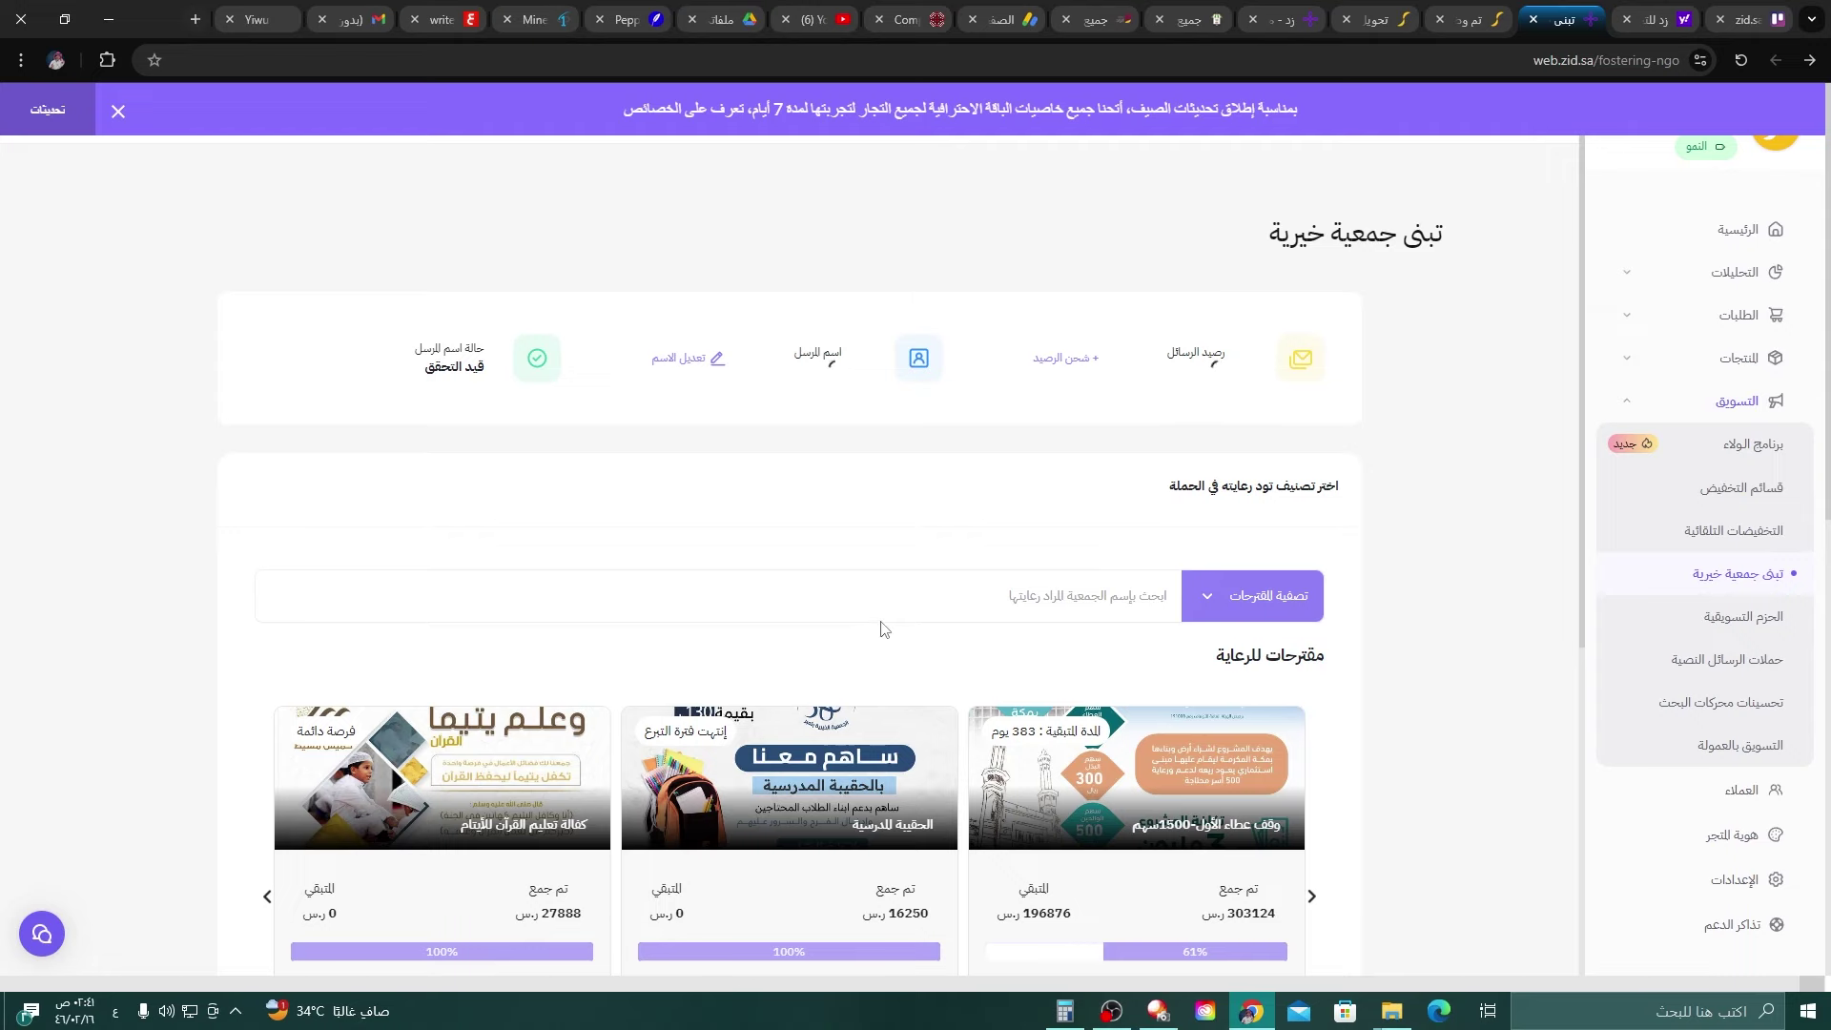
scroll(883, 629, "down", 4)
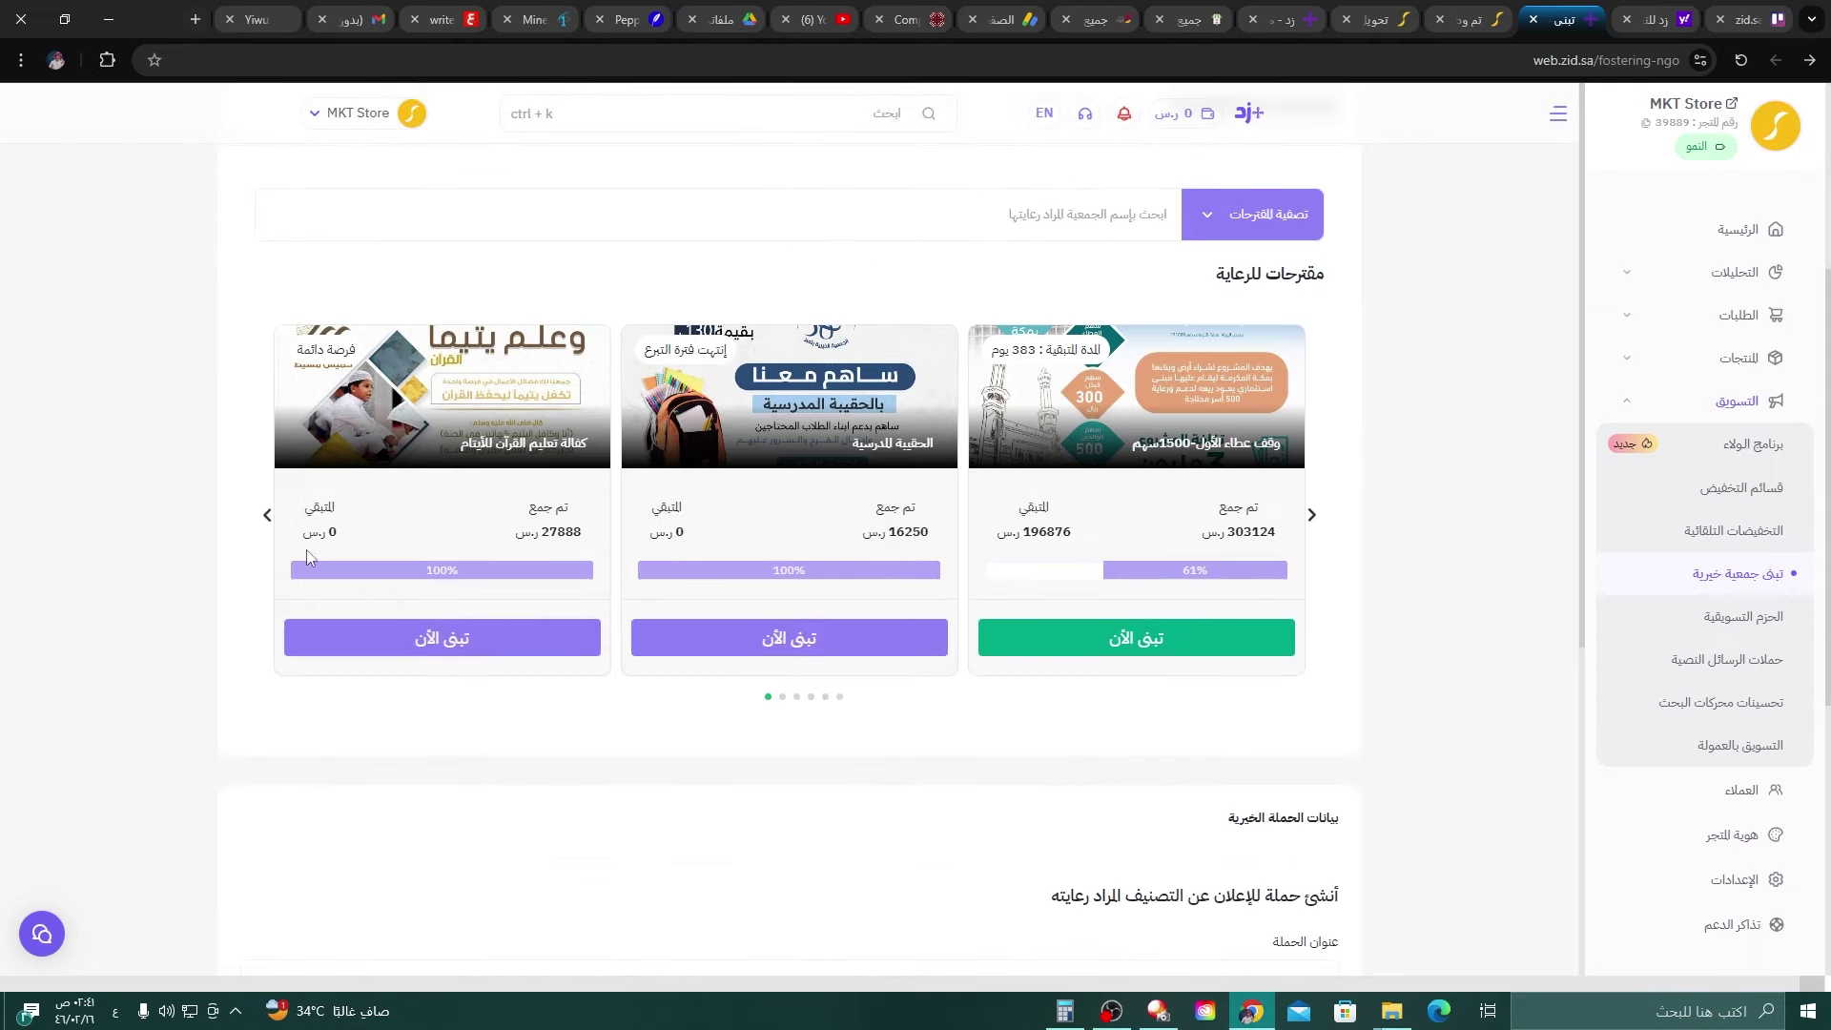
left_click(267, 516)
left_click(267, 516)
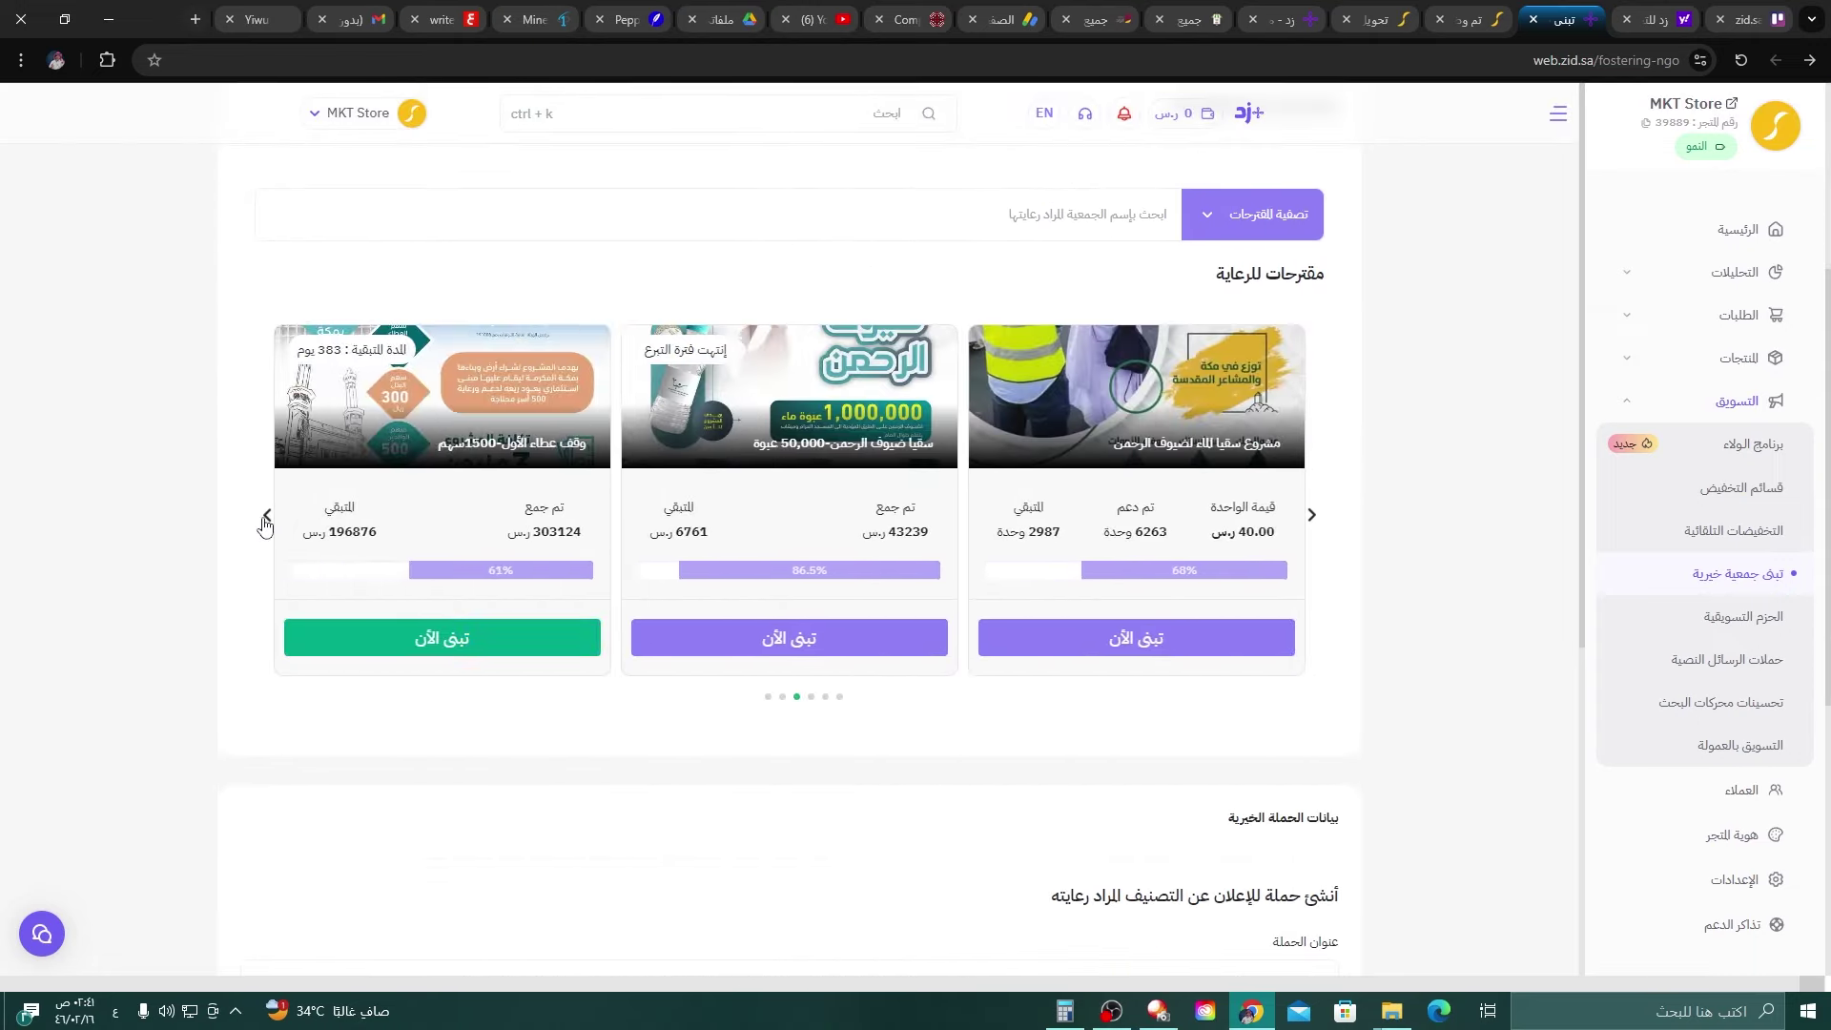
left_click(268, 516)
left_click(267, 516)
left_click(267, 516)
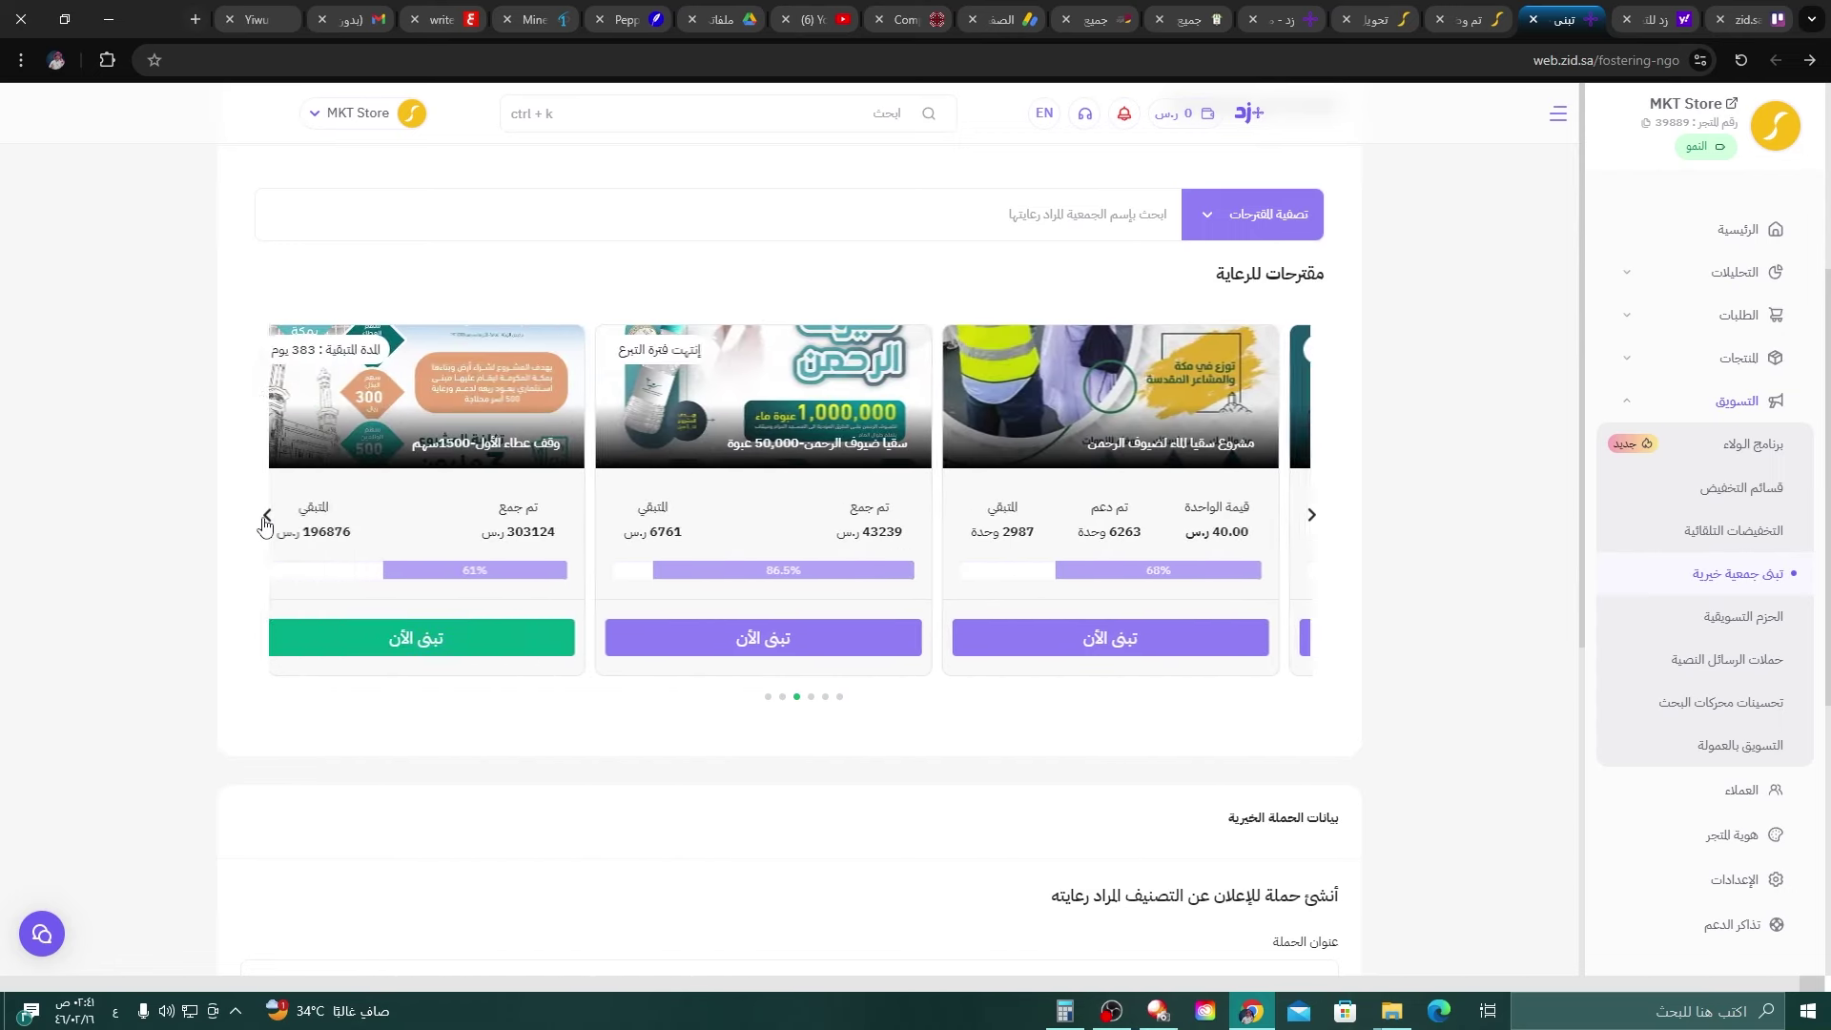